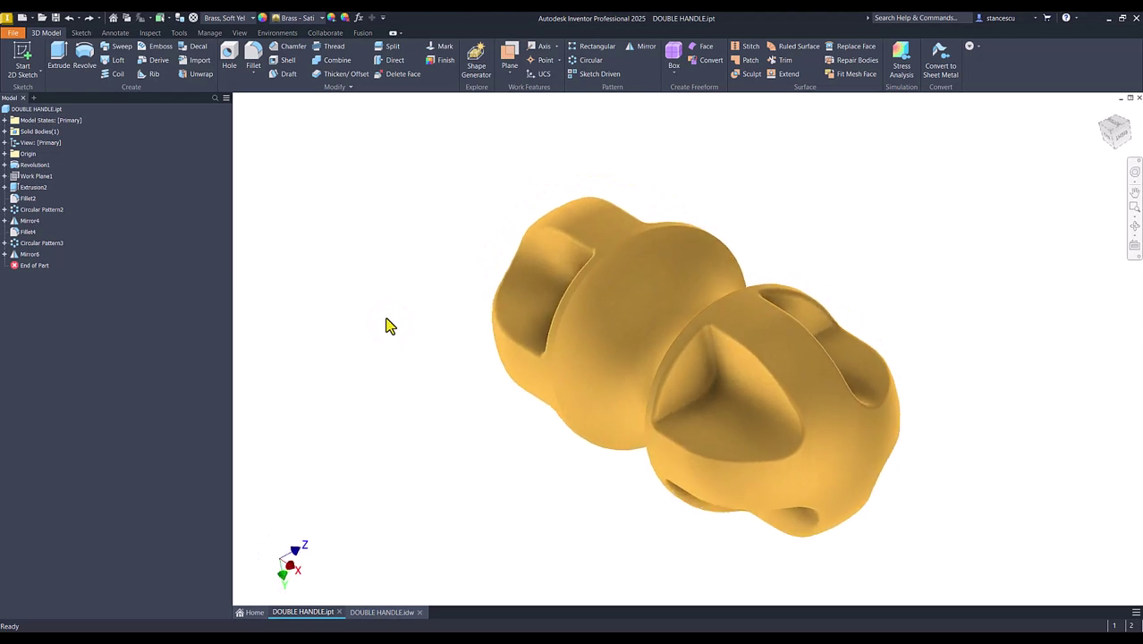
# Reset to the home view and bring up the DOUBLE HANDLE drawing showing Volume = 387941,854 mm^3.
pyautogui.press('F6')
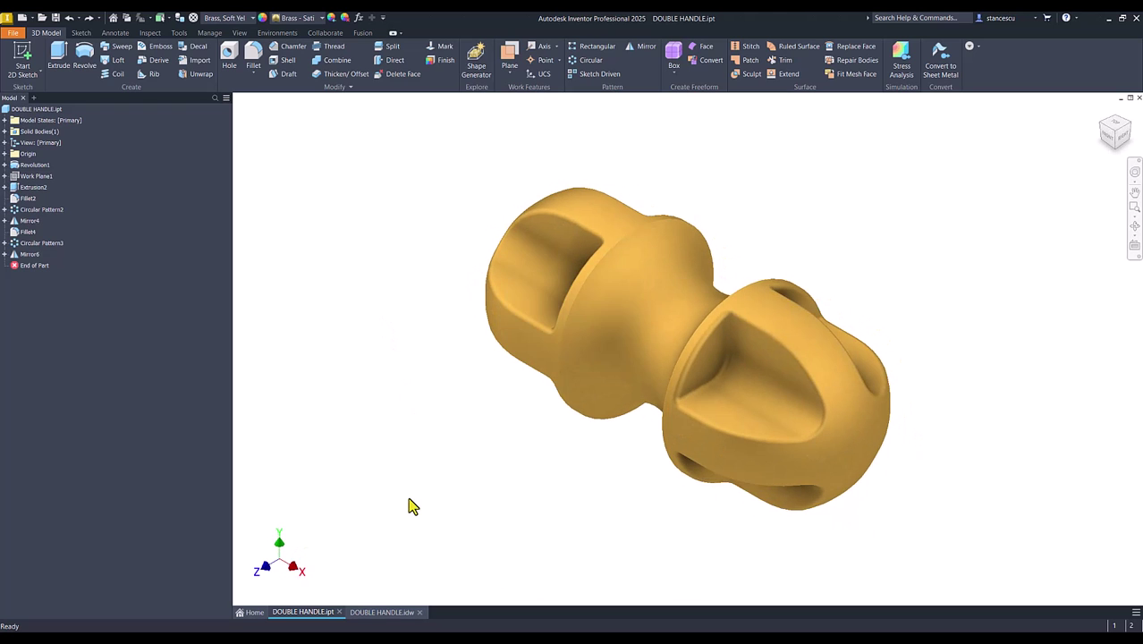
pyautogui.click(382, 614)
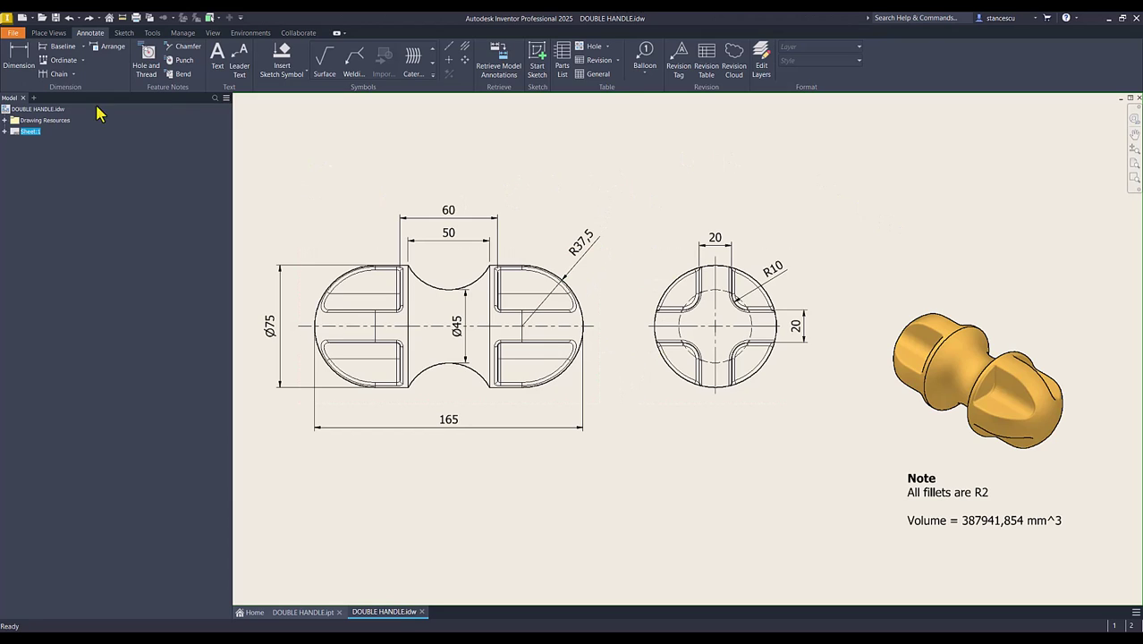
# Create a new Standard (mm) part and start a 2D sketch on its XY plane.
pyautogui.click(22, 17)
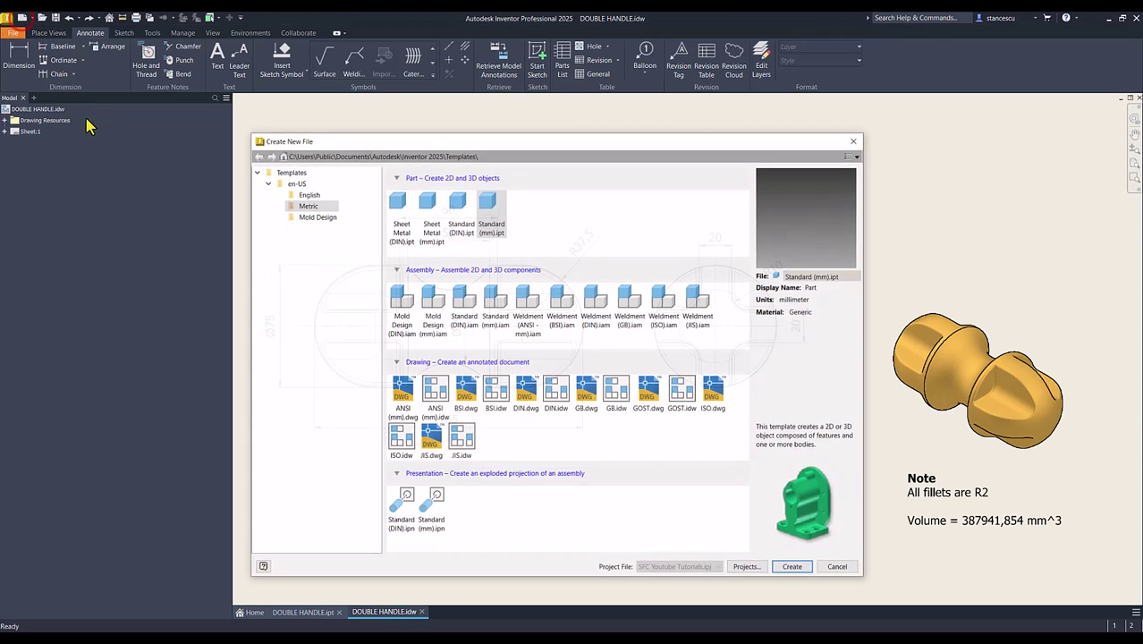
pyautogui.doubleClick(484, 213)
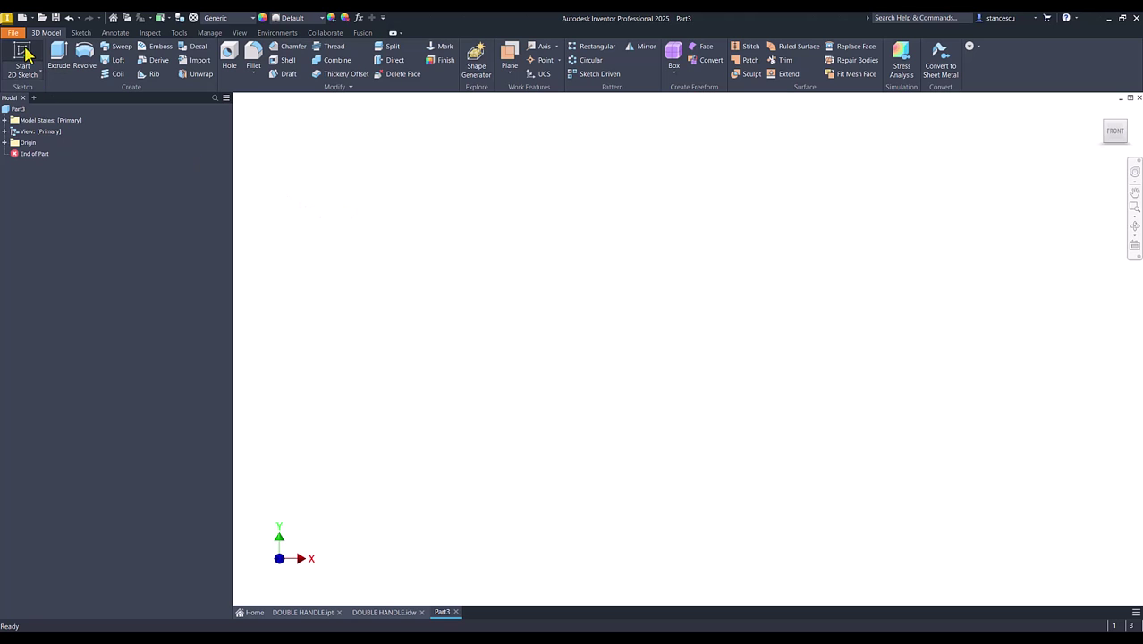
pyautogui.click(24, 55)
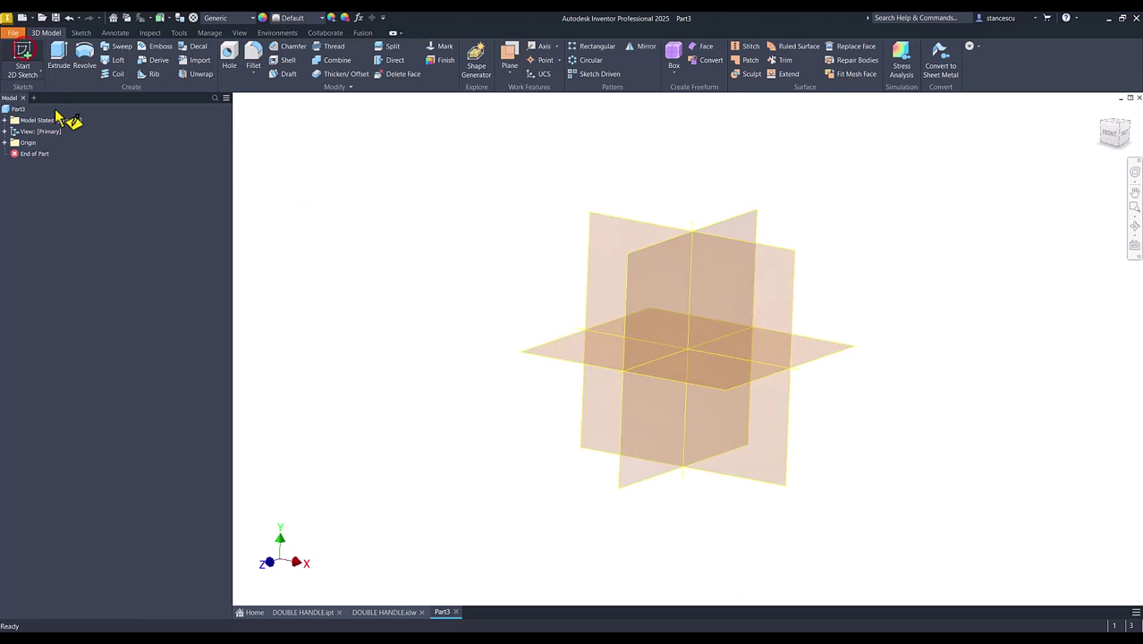
pyautogui.click(660, 208)
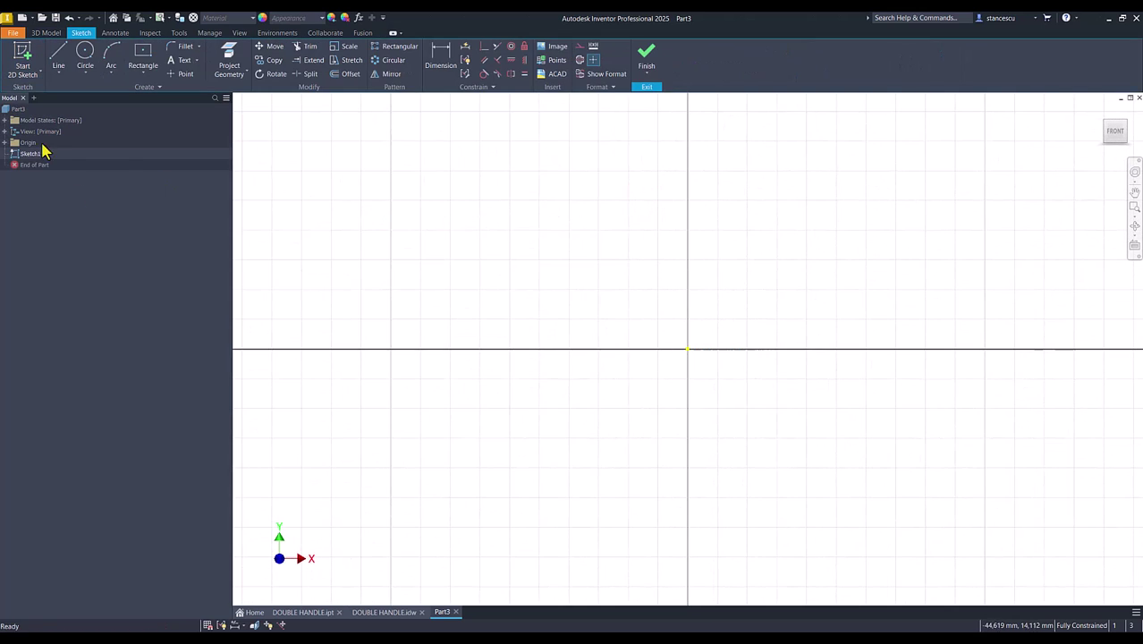
# Draw a 165 mm horizontal line in Sketch1.
pyautogui.press('l')
pyautogui.click(376, 611)
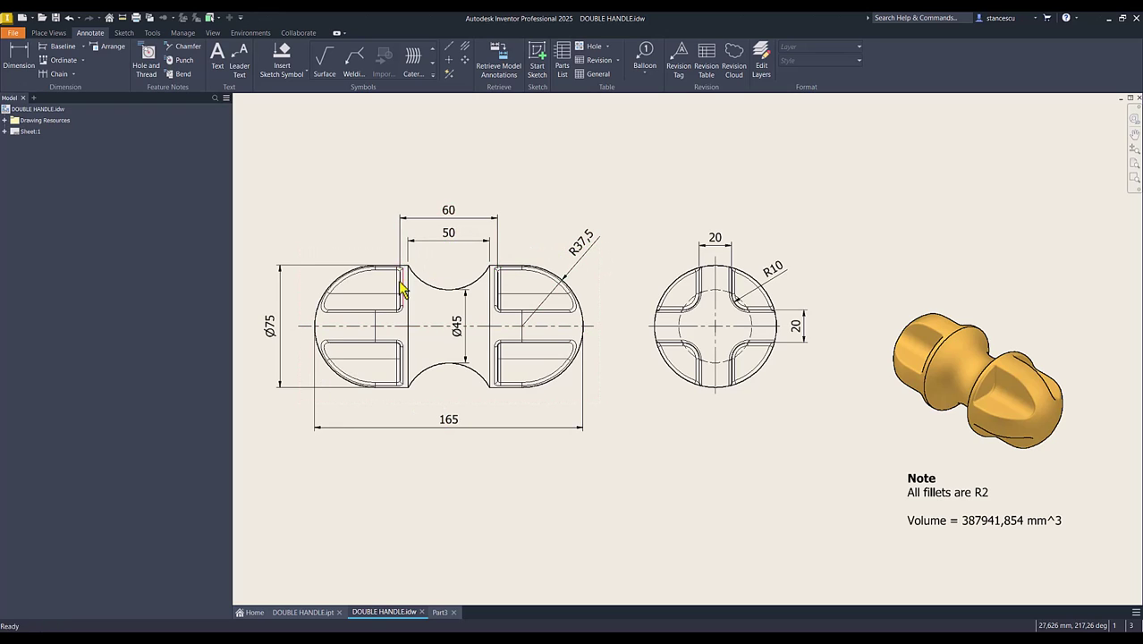
pyautogui.click(437, 611)
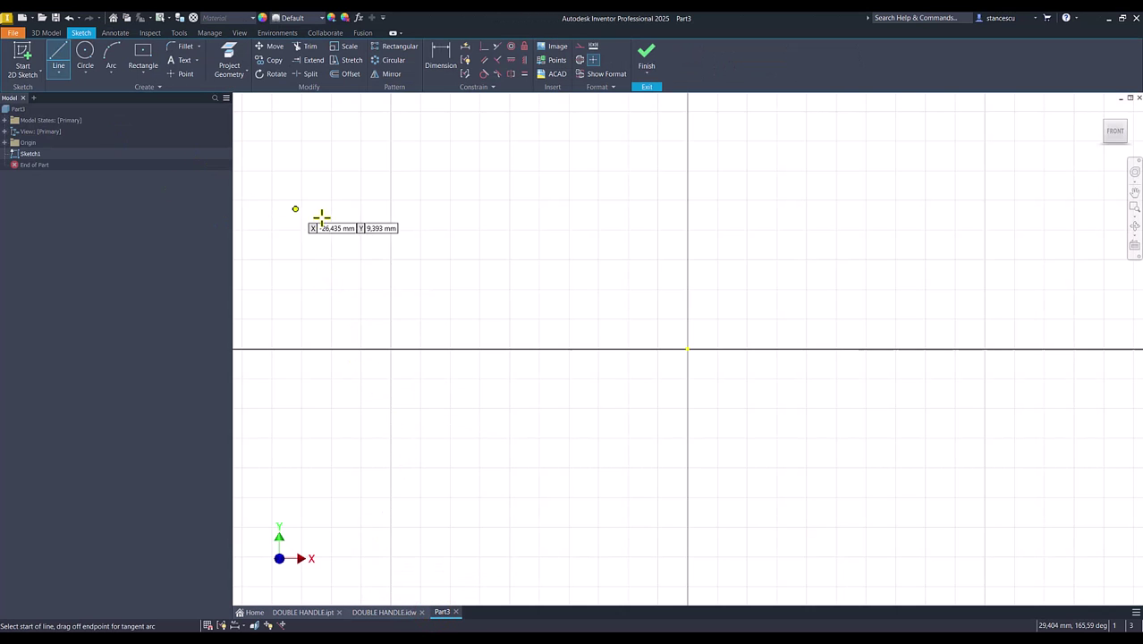
pyautogui.click(417, 302)
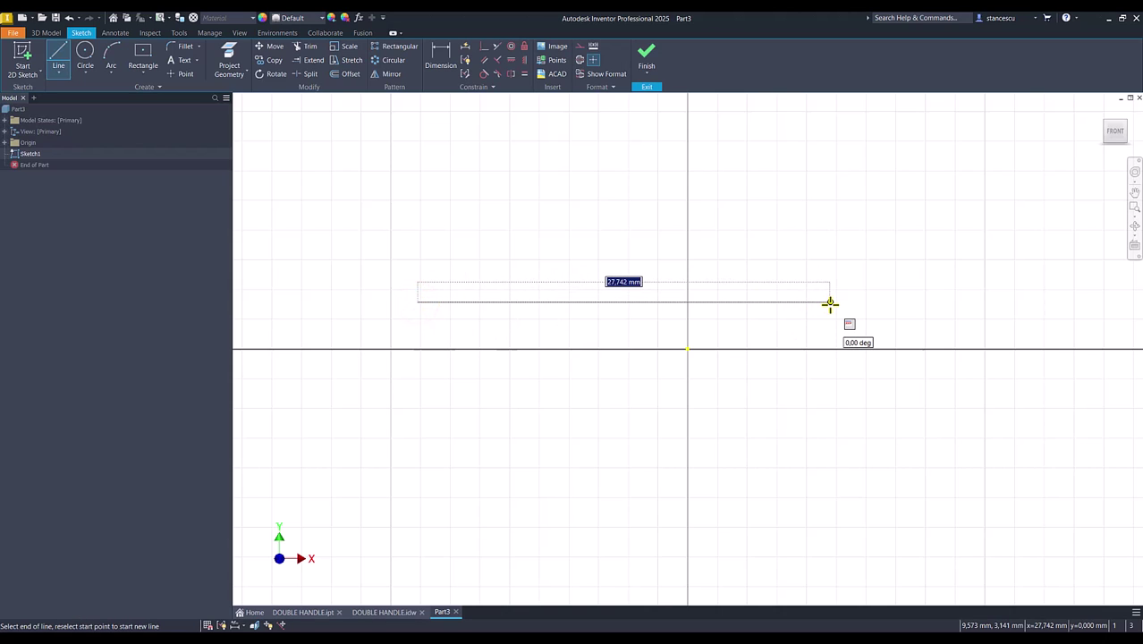
pyautogui.write('165')
pyautogui.press('Return')
pyautogui.press('Num_Lock')
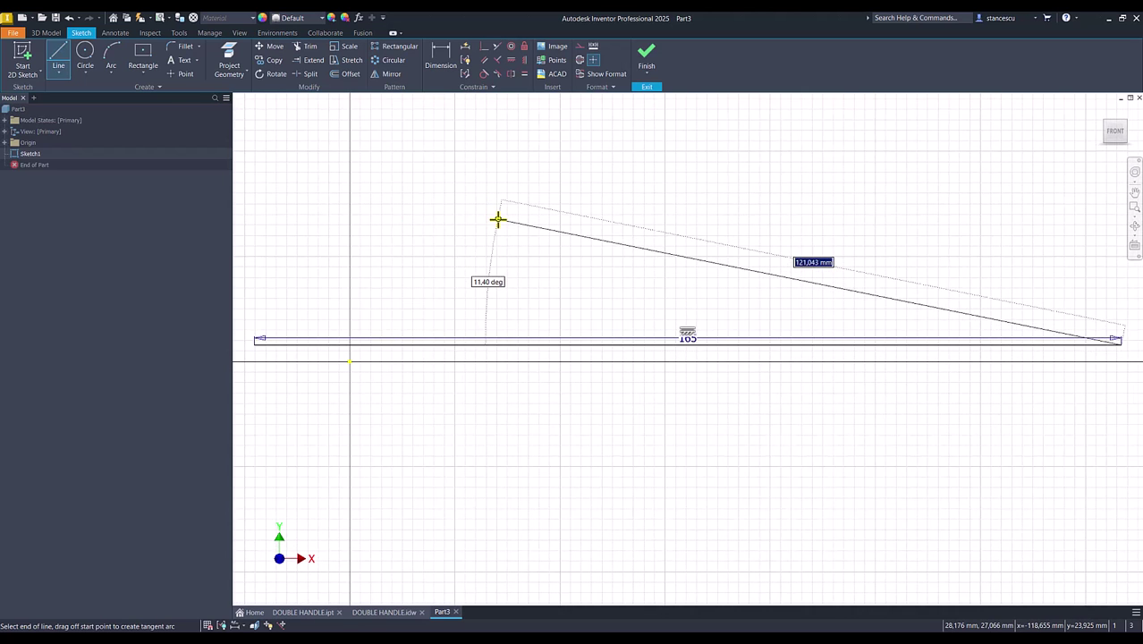
pyautogui.press('Escape')
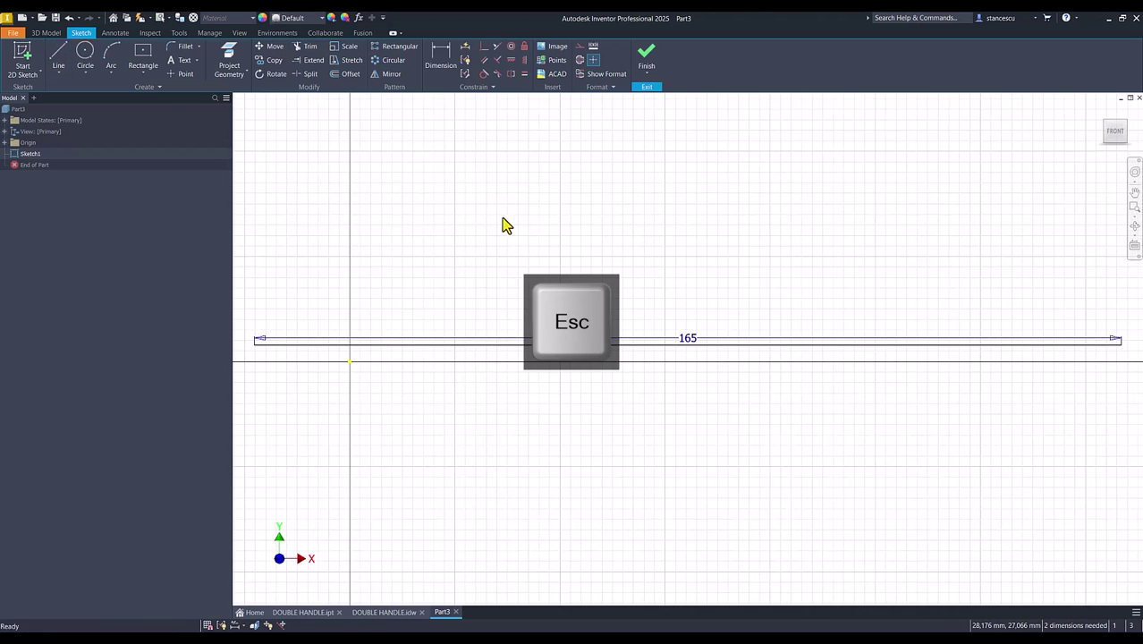
# Make the 165 mm line's midpoint coincident with the origin.
pyautogui.click(483, 47)
pyautogui.click(687, 343)
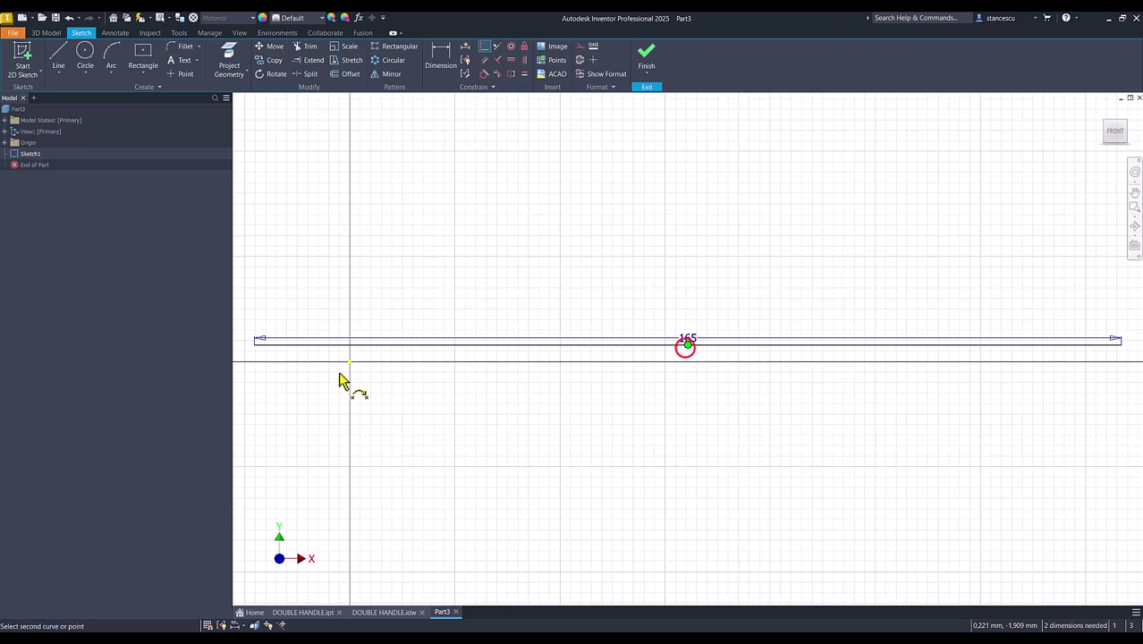
pyautogui.click(349, 363)
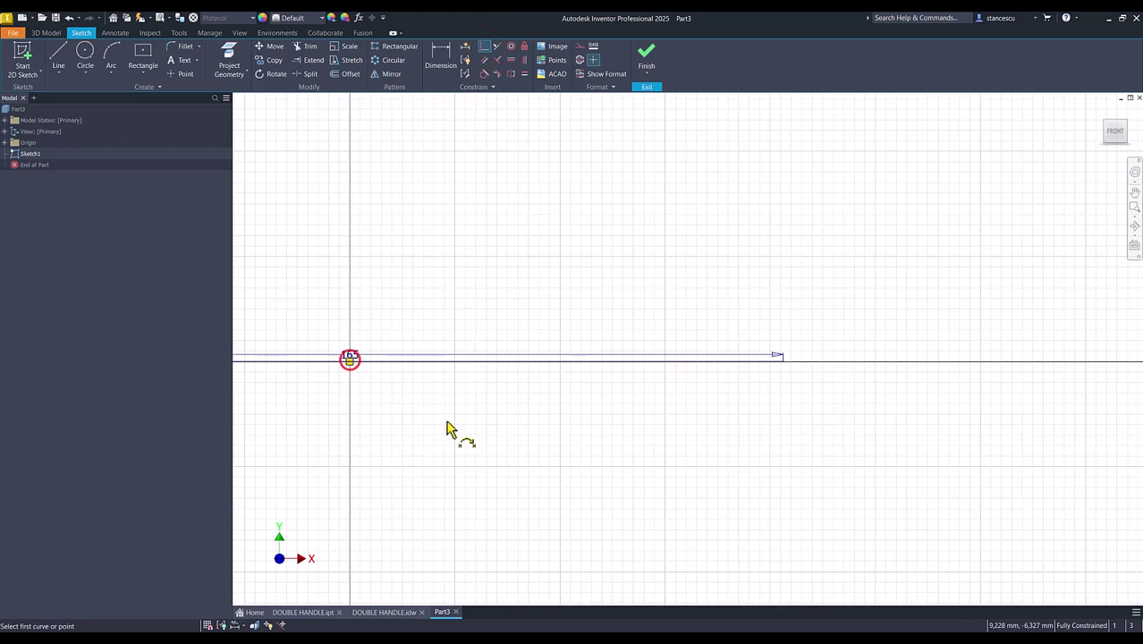
pyautogui.press('Num_Lock')
pyautogui.press('Escape')
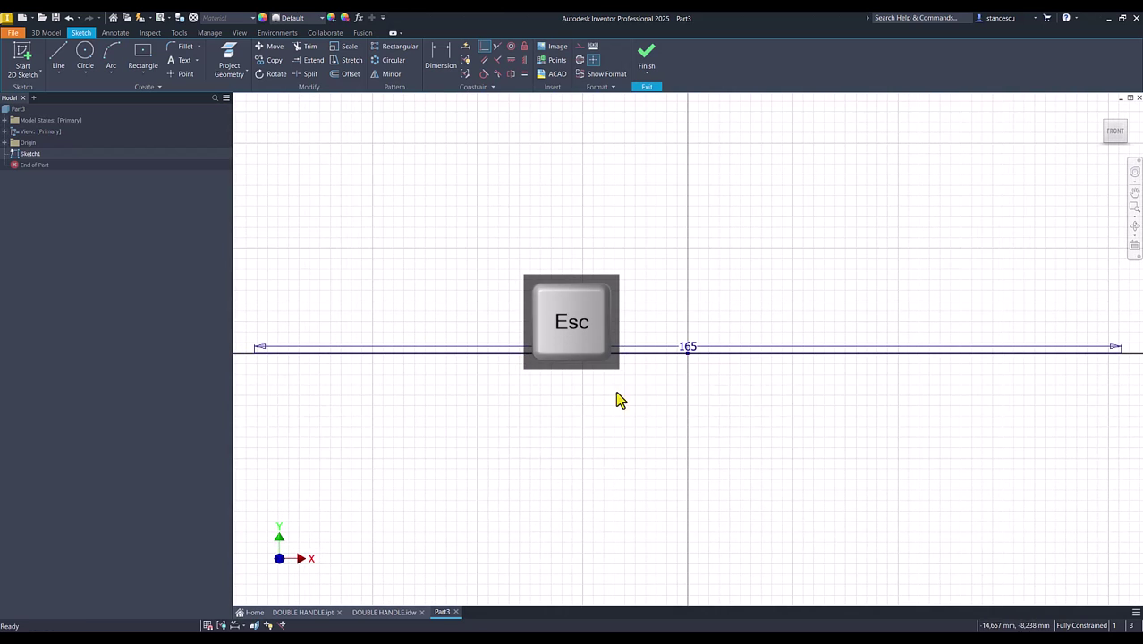
# Move the 165 dimension below the line and convert the line to construction geometry.
pyautogui.moveTo(694, 344); pyautogui.dragTo(694, 421)
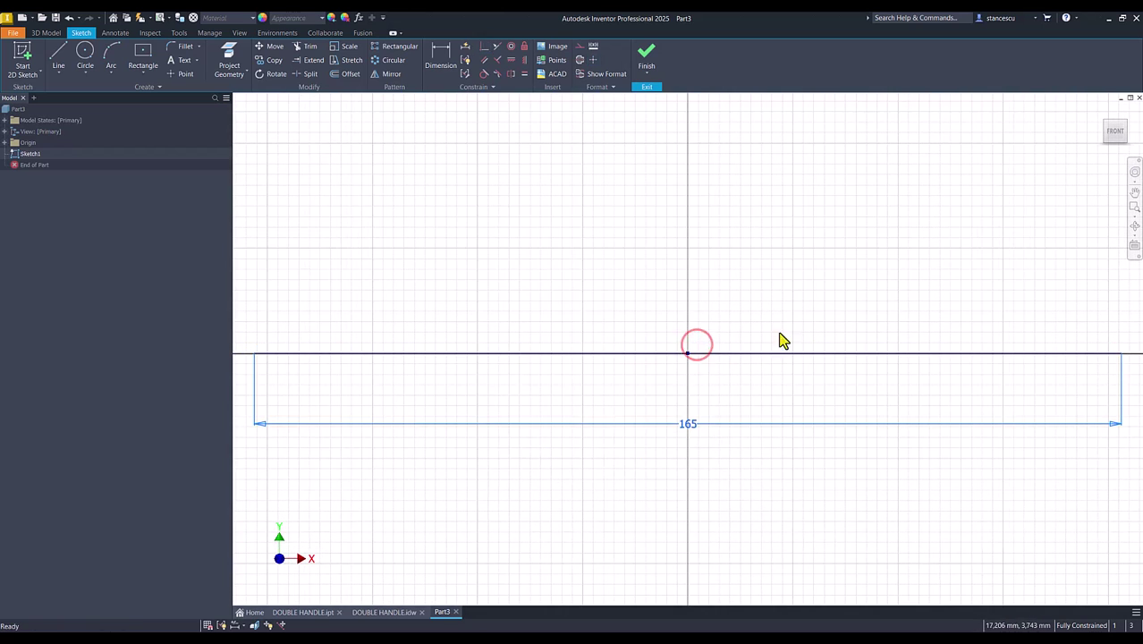
pyautogui.moveTo(785, 316); pyautogui.dragTo(752, 394)
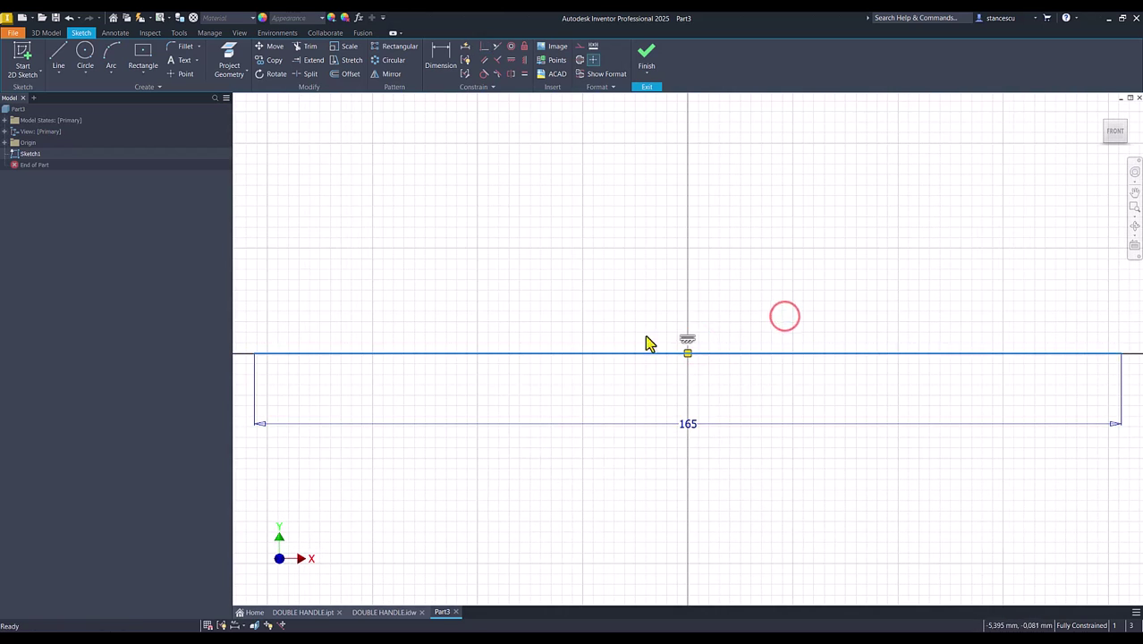
pyautogui.click(579, 60)
pyautogui.click(523, 182)
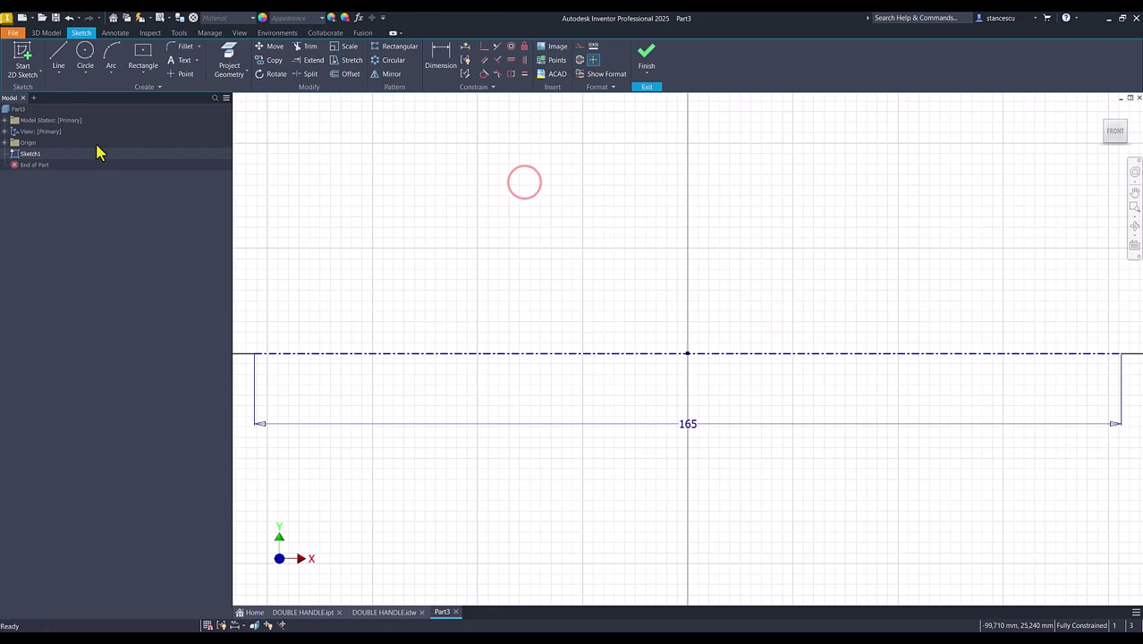
# Draw a tangent arc up from the construction line's left end, continuing into a short horizontal line.
pyautogui.click(58, 57)
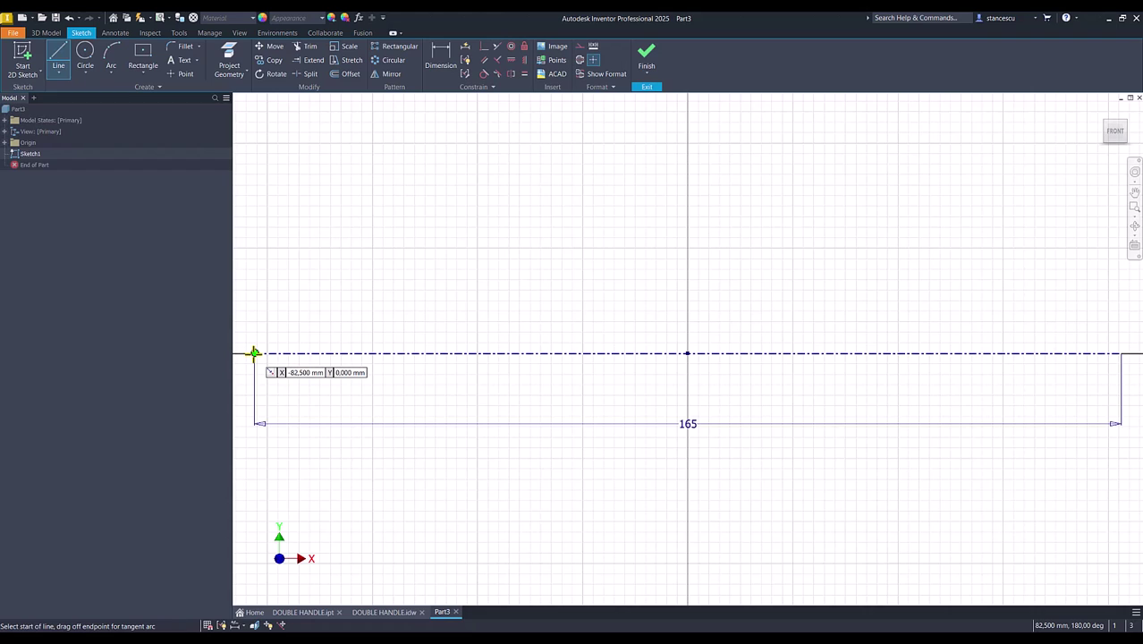
pyautogui.moveTo(255, 353); pyautogui.dragTo(383, 222)
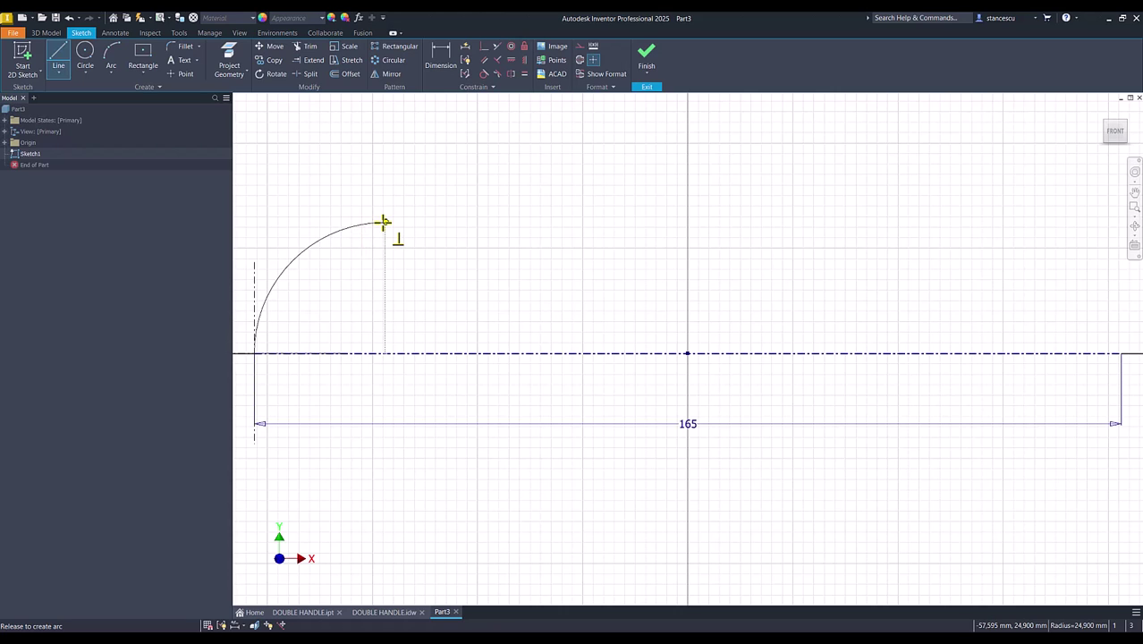
pyautogui.moveTo(382, 222); pyautogui.dragTo(416, 191)
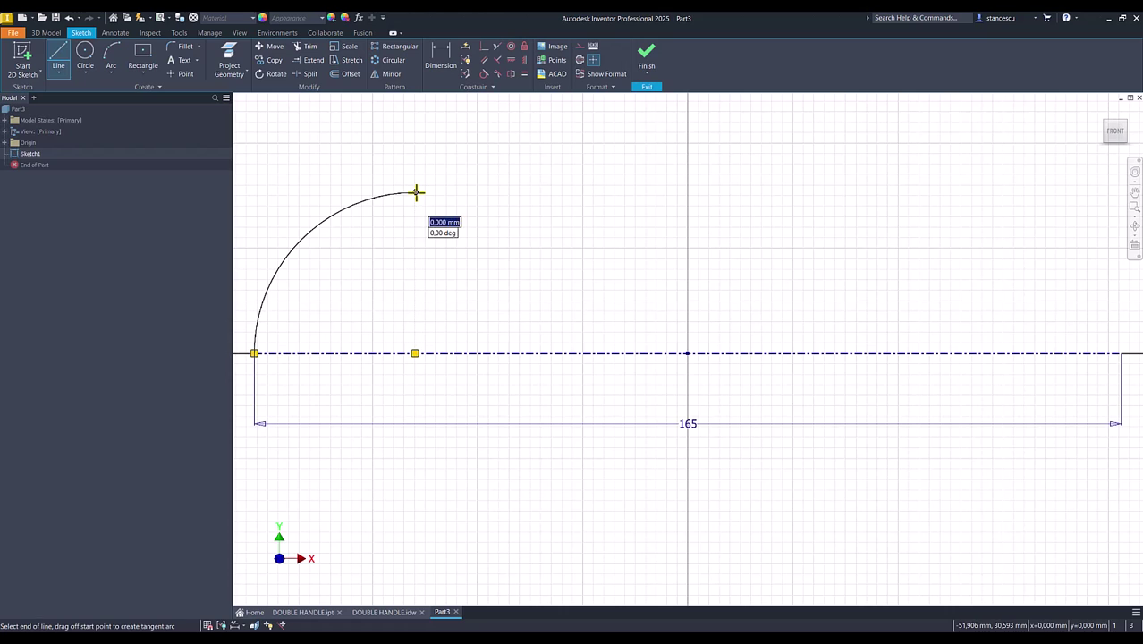
pyautogui.click(467, 191)
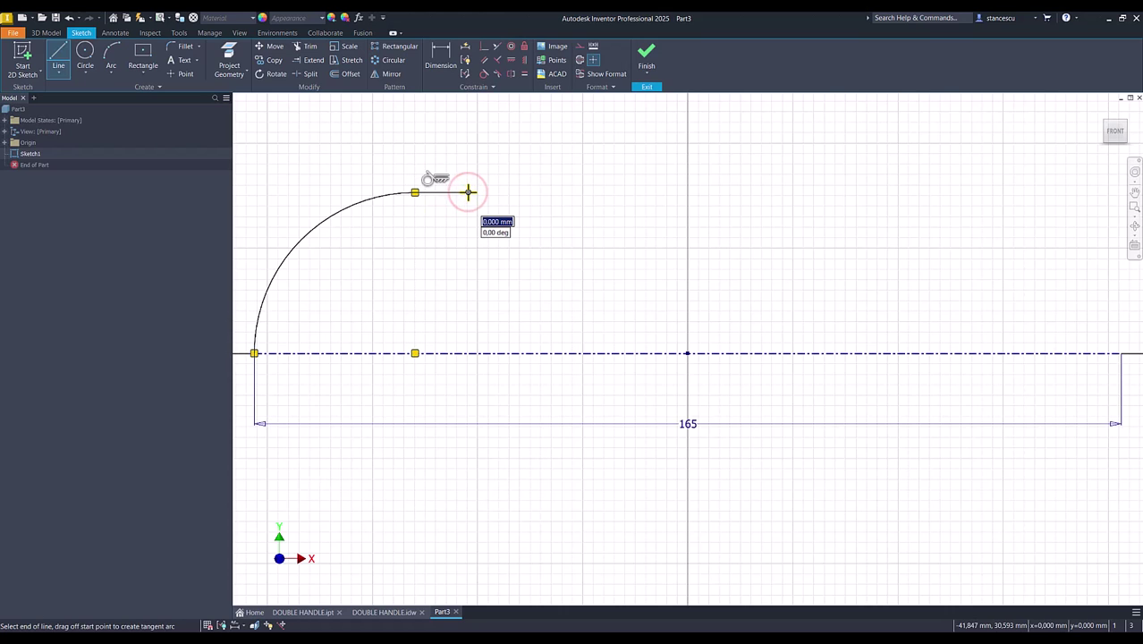
pyautogui.press('Escape')
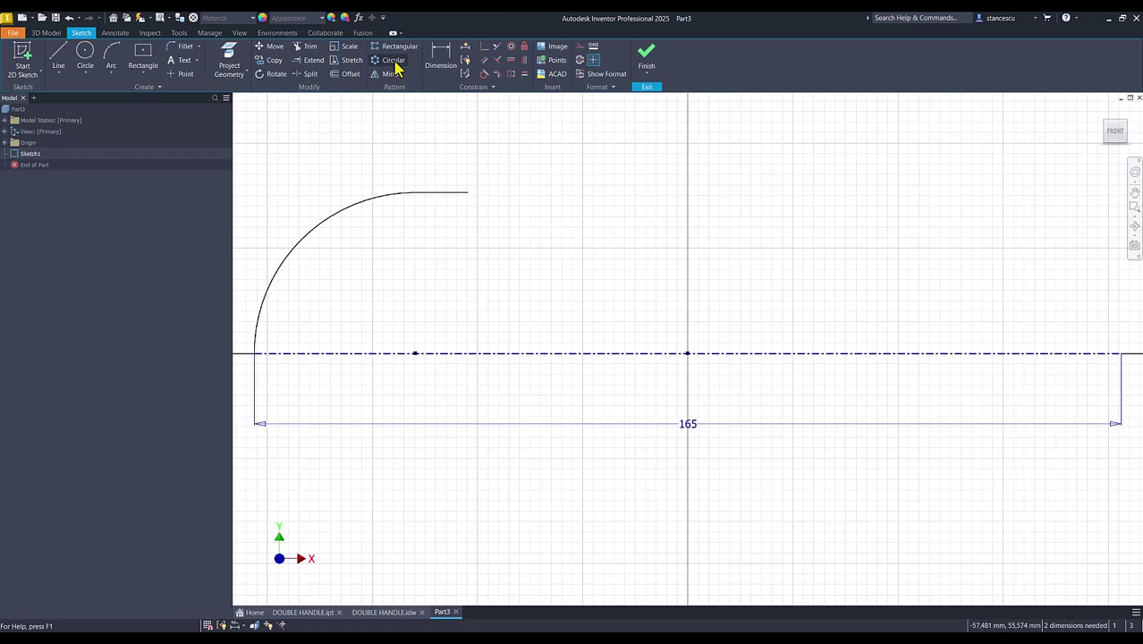
# Give the arc a 37,5 mm radius dimension.
pyautogui.click(440, 58)
pyautogui.click(343, 210)
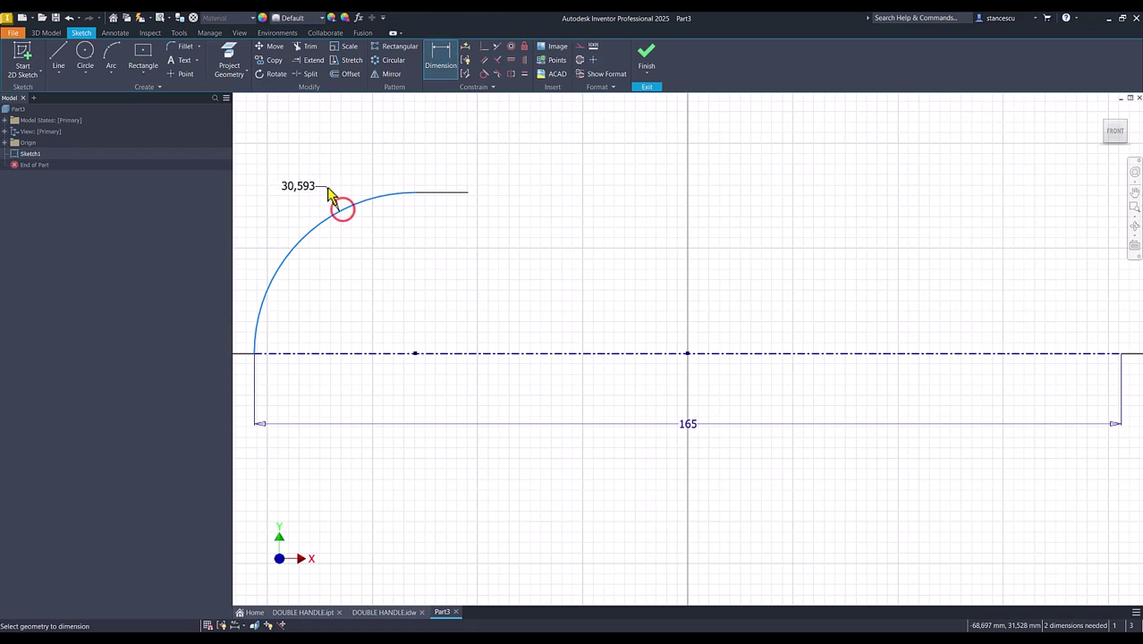
pyautogui.click(327, 186)
pyautogui.write('37')
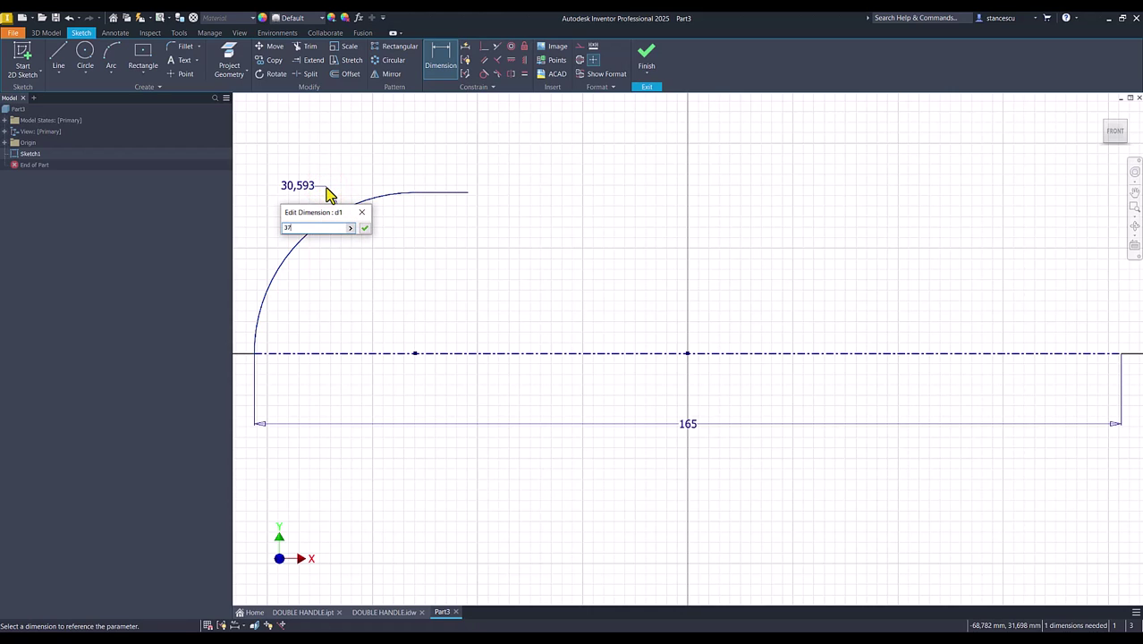
pyautogui.write(',5')
pyautogui.press('Return')
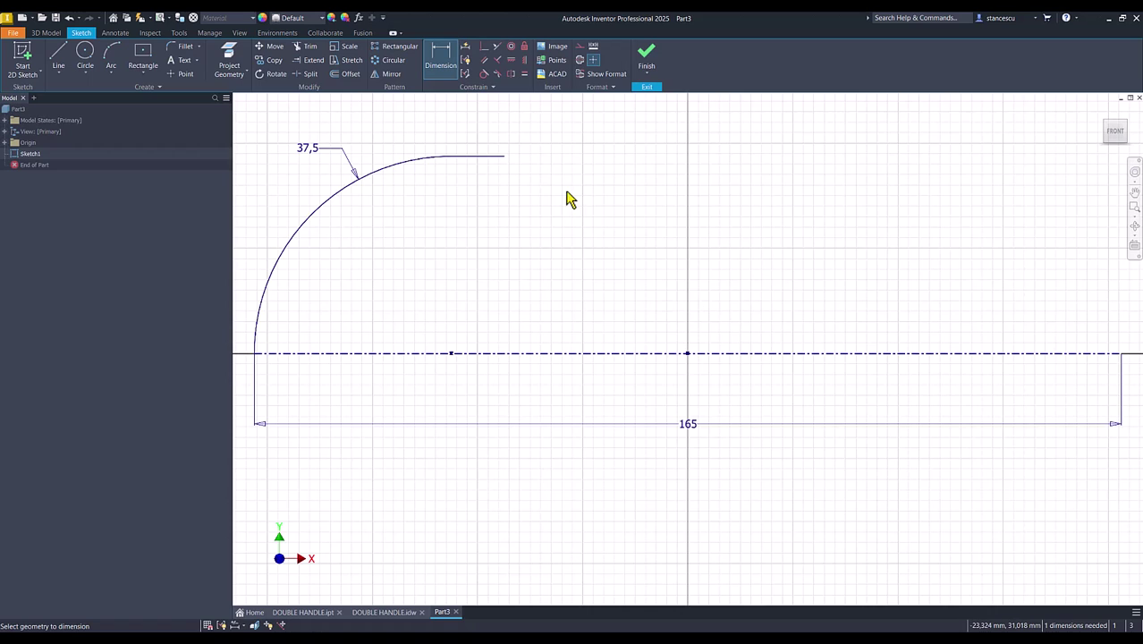
# Project the X and Y axes into the sketch and make the vertical line construction geometry.
pyautogui.click(226, 63)
pyautogui.click(7, 143)
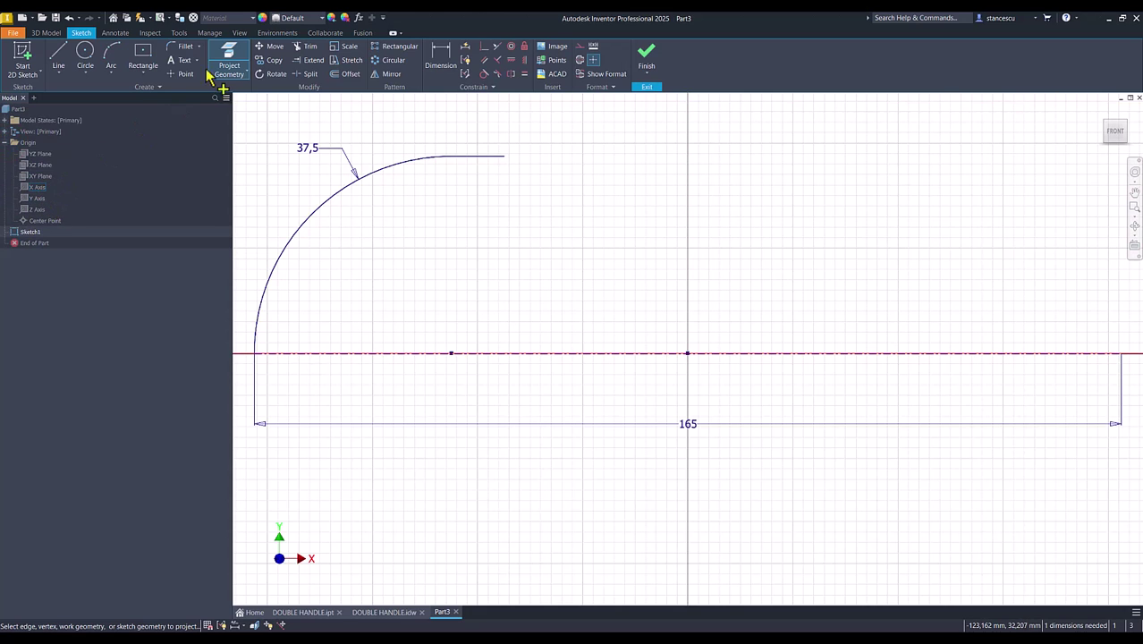
pyautogui.click(79, 187)
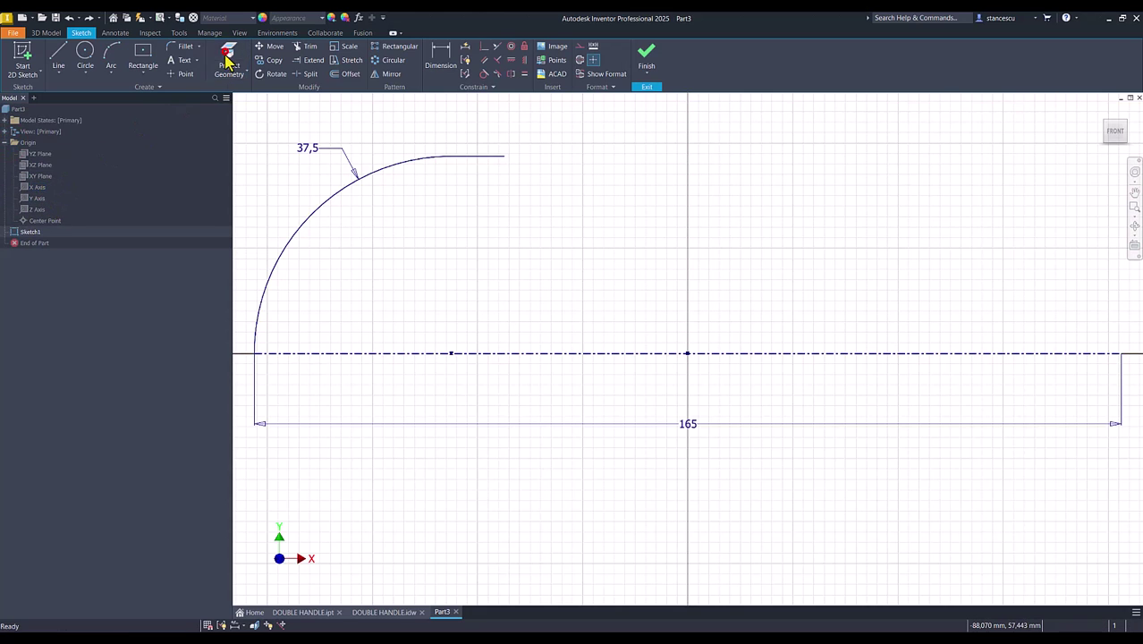
pyautogui.click(37, 198)
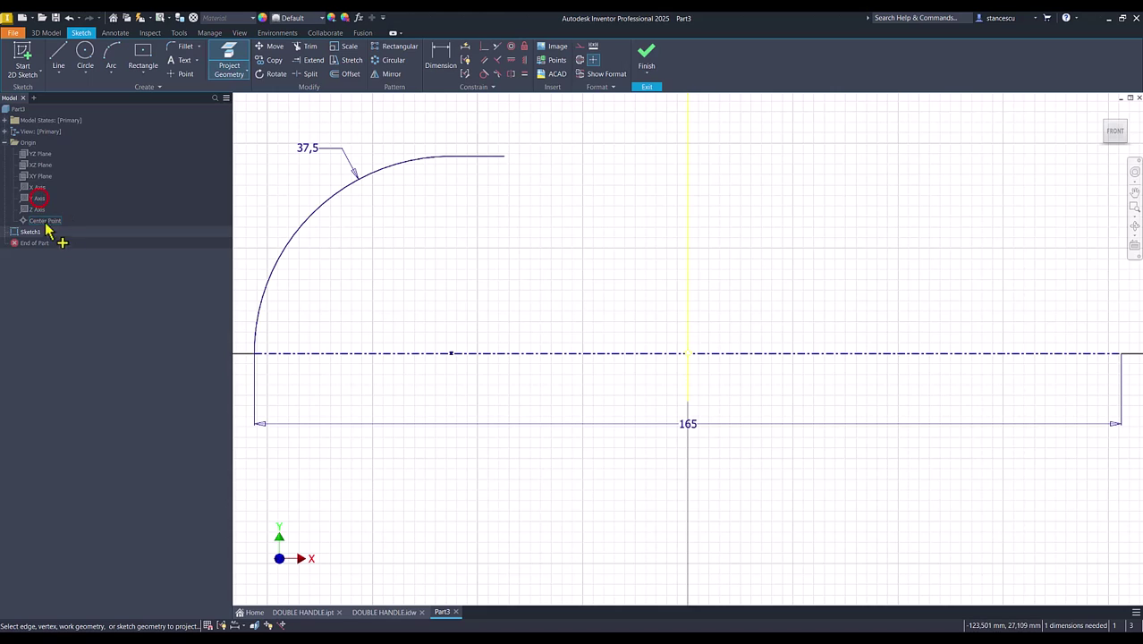
pyautogui.press('Escape')
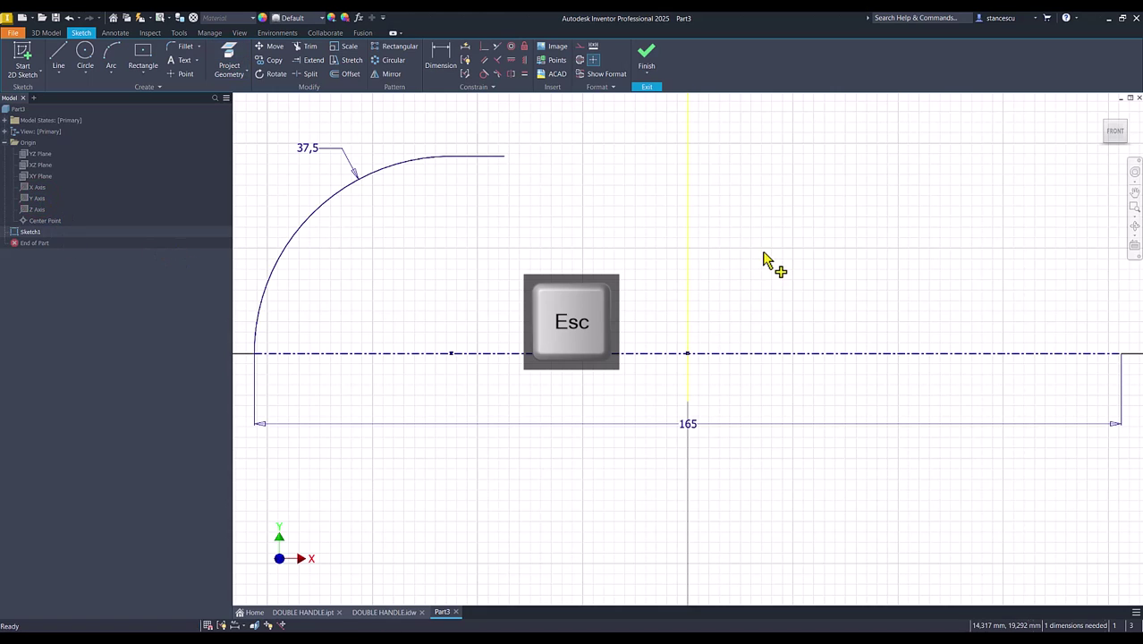
pyautogui.rightClick(767, 179)
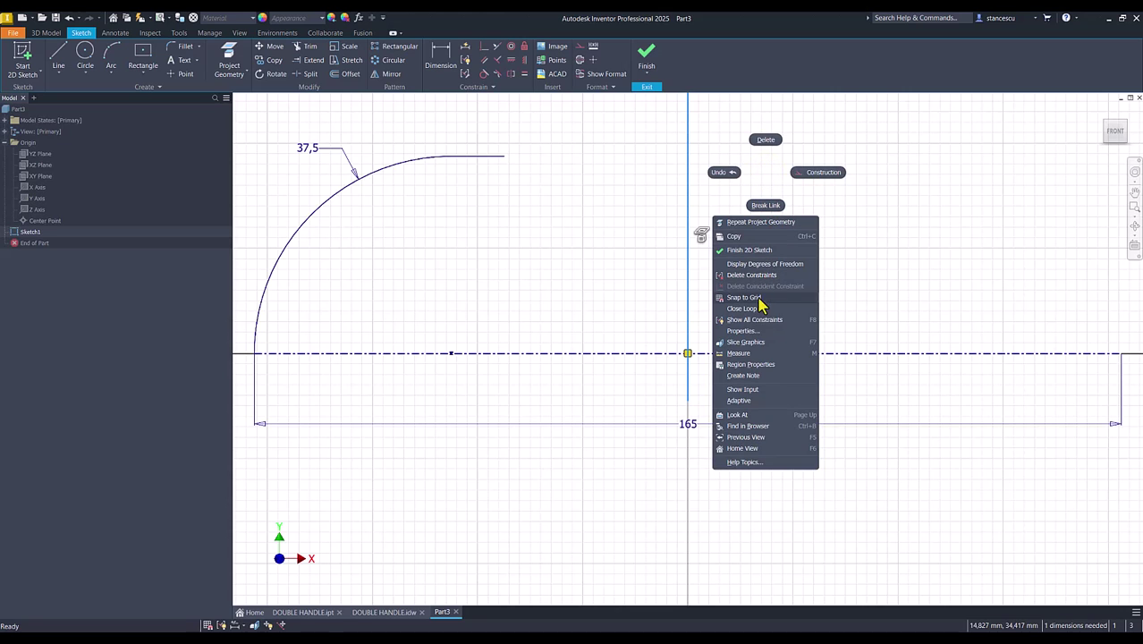
pyautogui.click(816, 172)
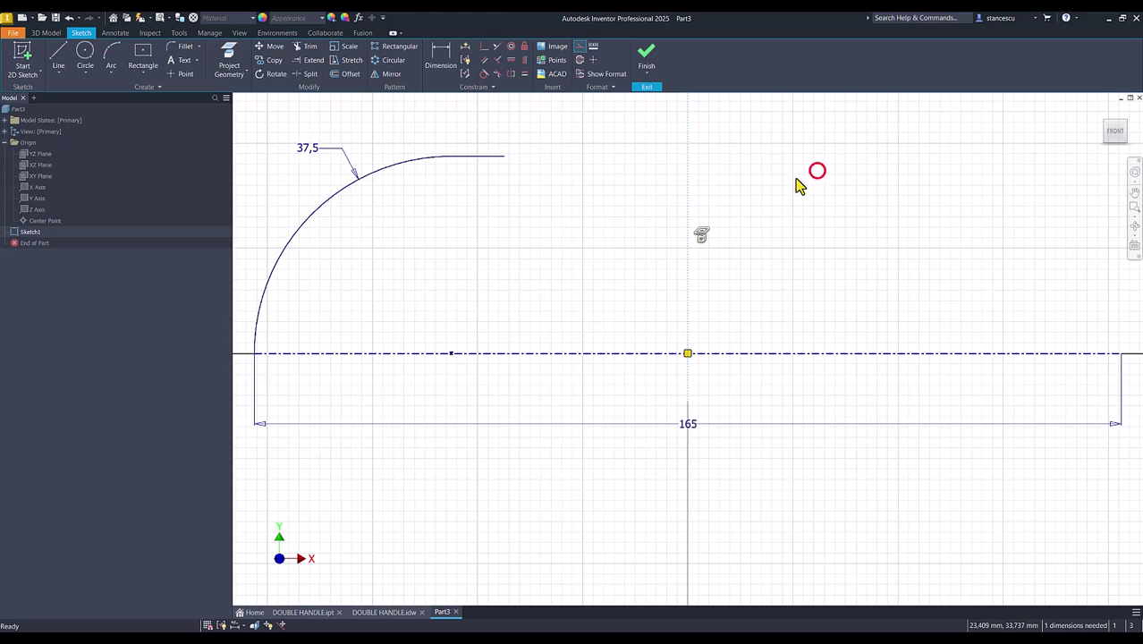
pyautogui.click(544, 199)
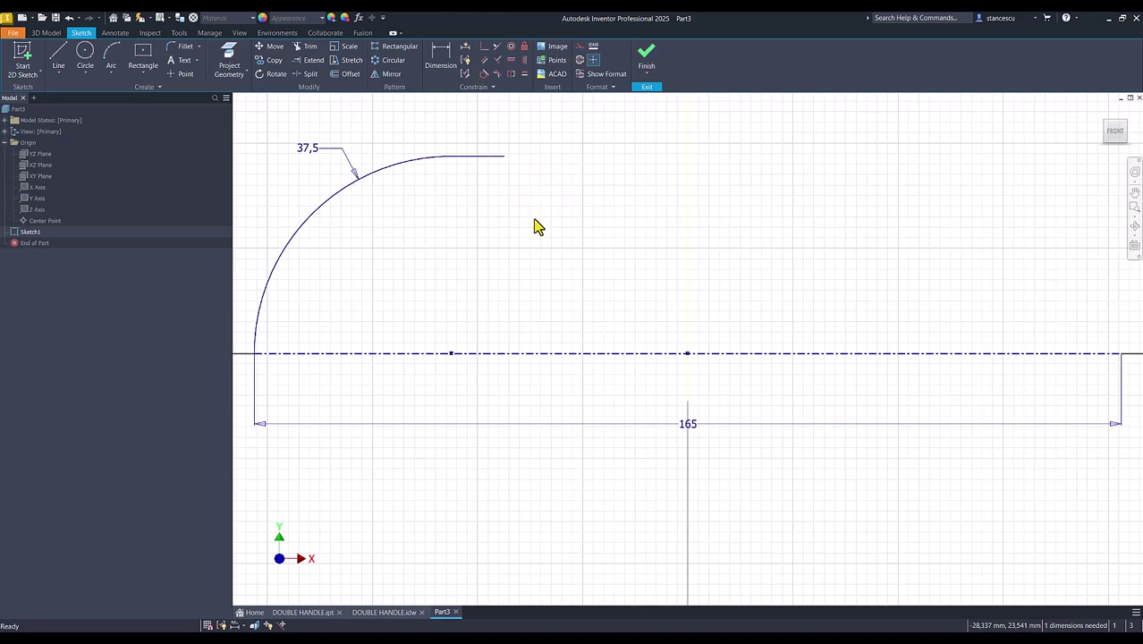
# Mirror the arc and top line to the right about the vertical centre line.
pyautogui.click(391, 73)
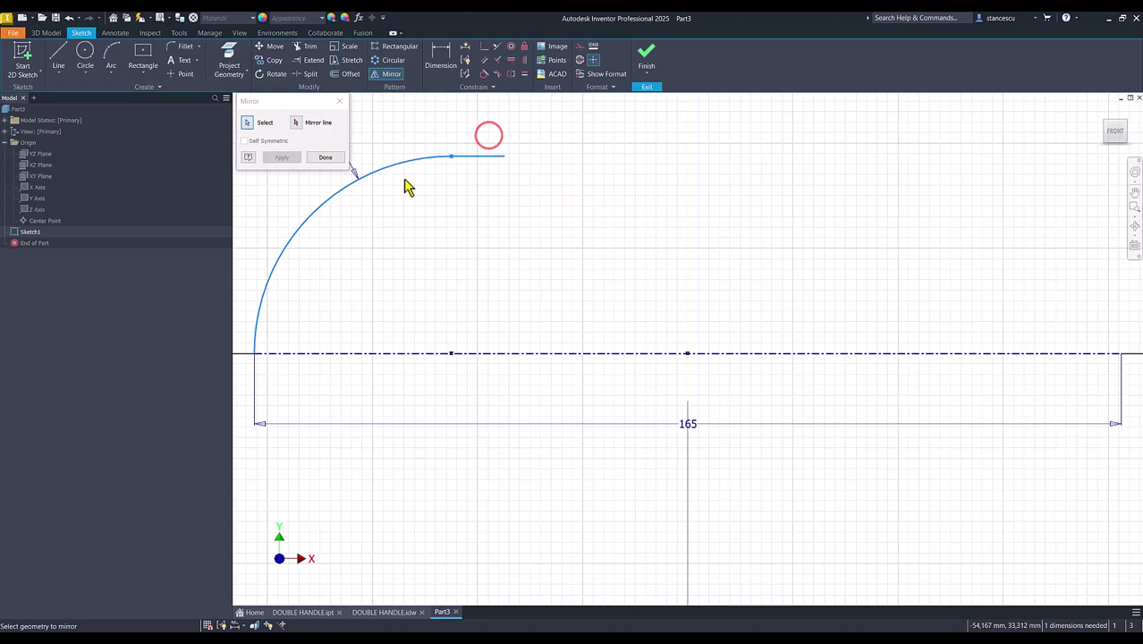
pyautogui.click(298, 124)
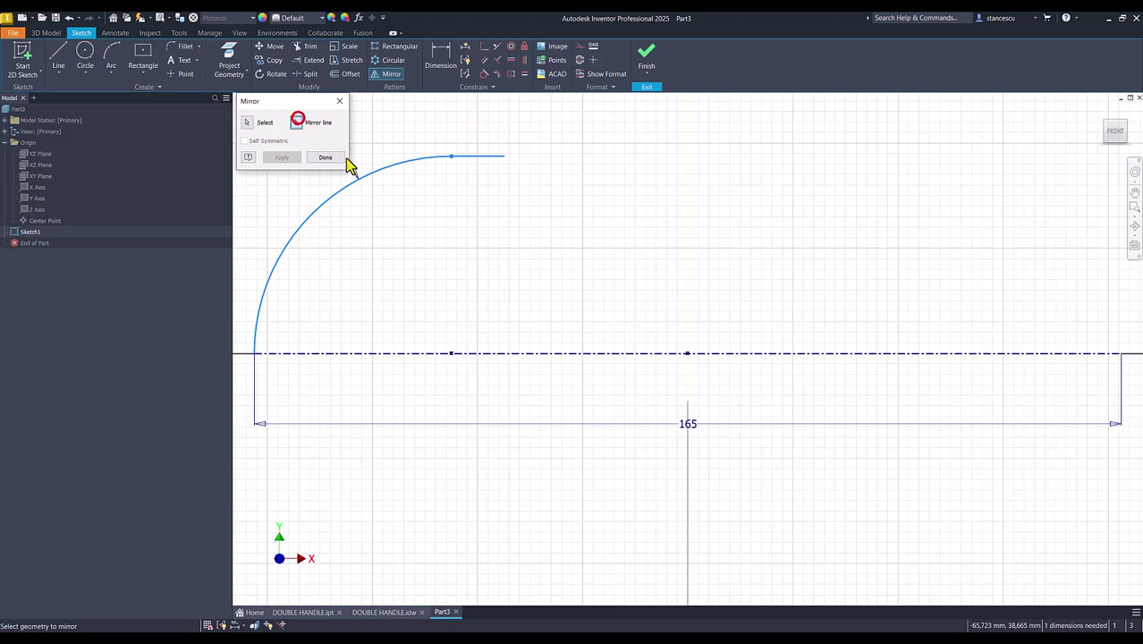
pyautogui.click(688, 302)
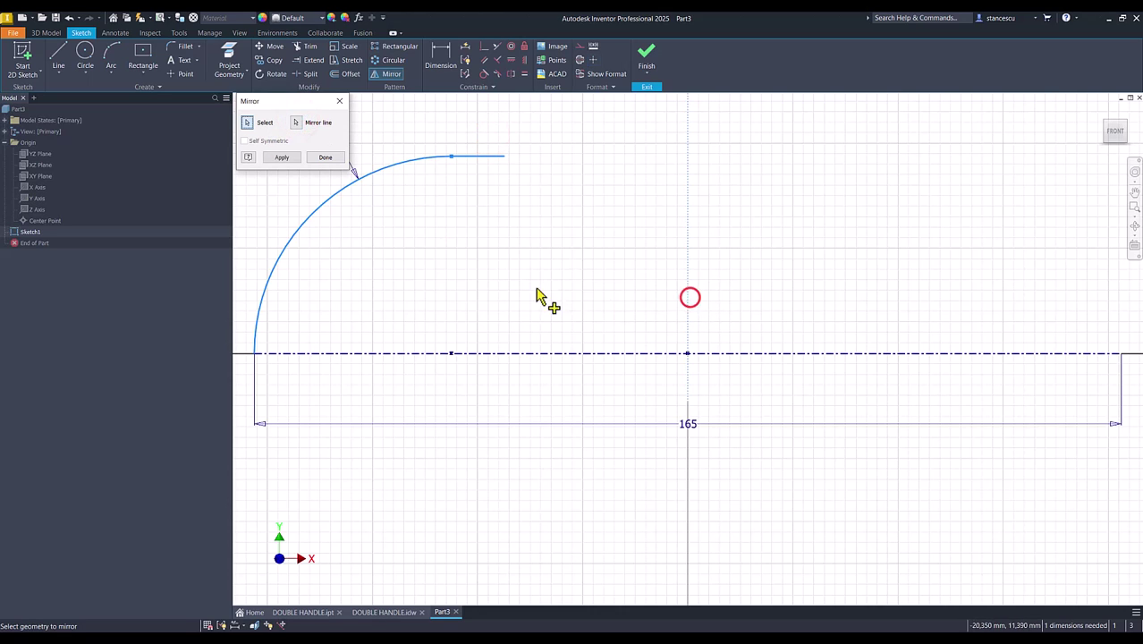
pyautogui.click(281, 157)
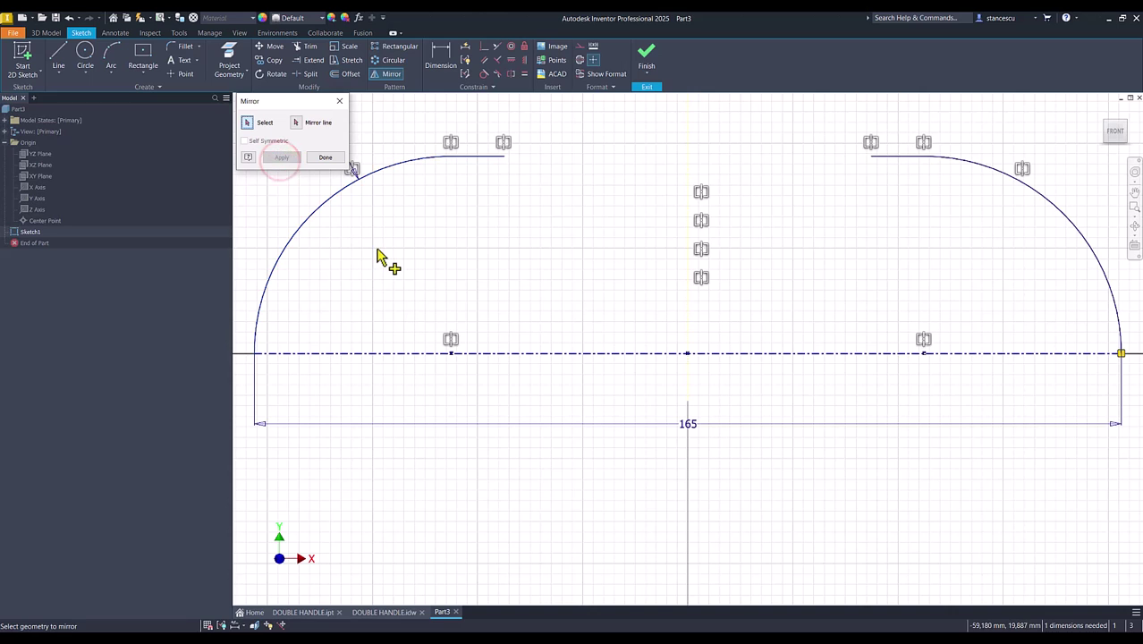
pyautogui.click(326, 157)
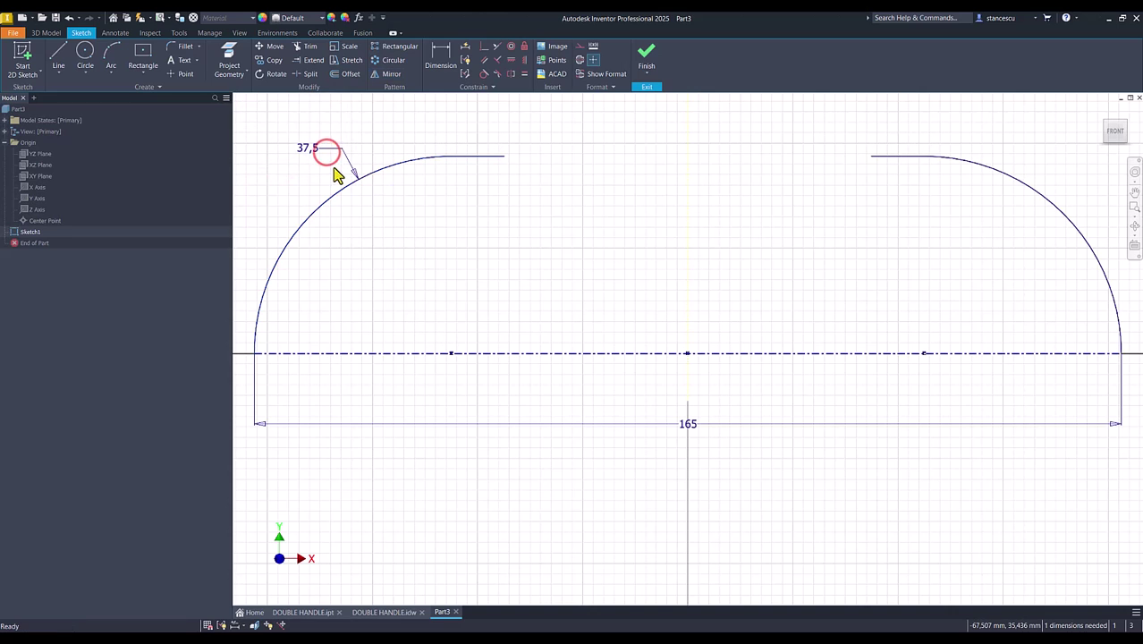
# Draw a three-point arc dipping downward between the two top line ends.
pyautogui.click(111, 57)
pyautogui.click(505, 156)
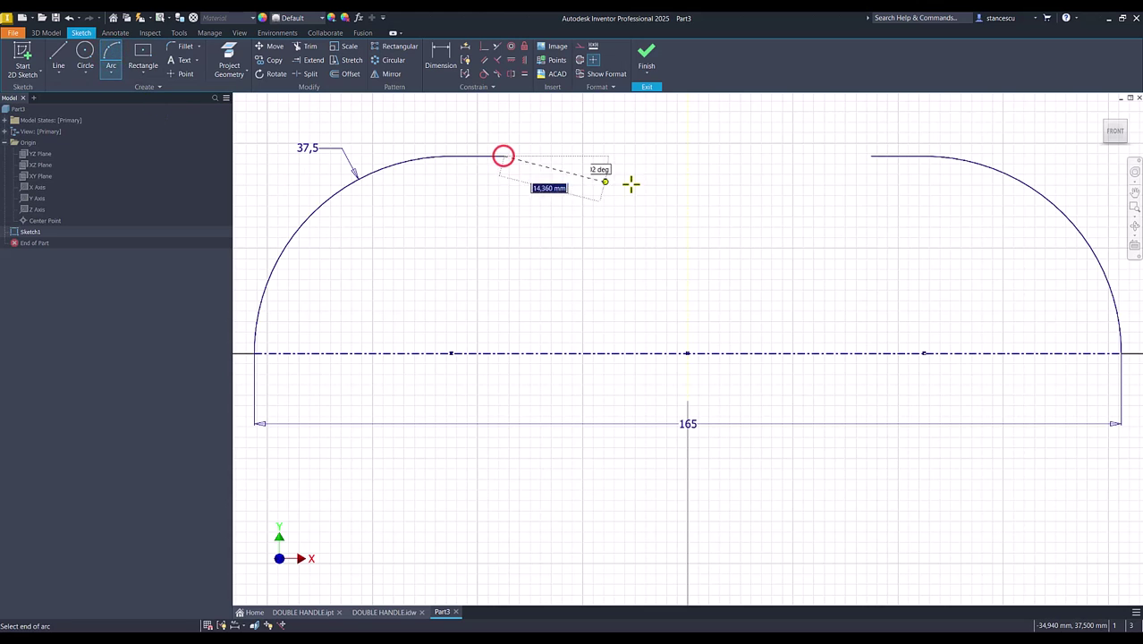
pyautogui.click(871, 156)
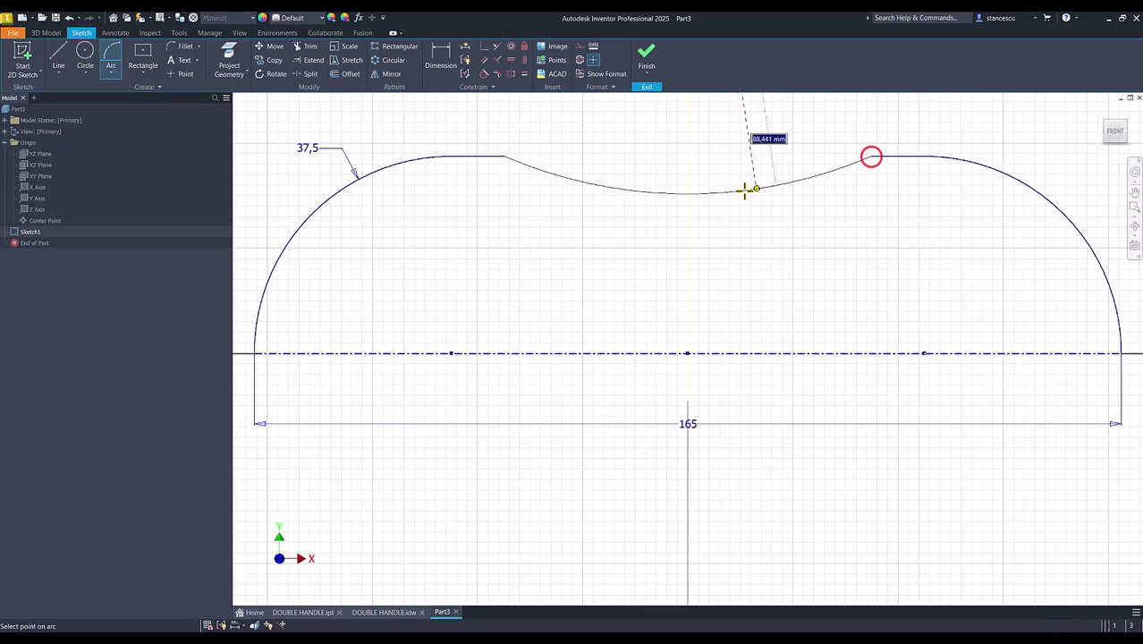
pyautogui.click(702, 213)
# Dimension the span between the arc's endpoints, currently 69,88 mm.
pyautogui.click(439, 57)
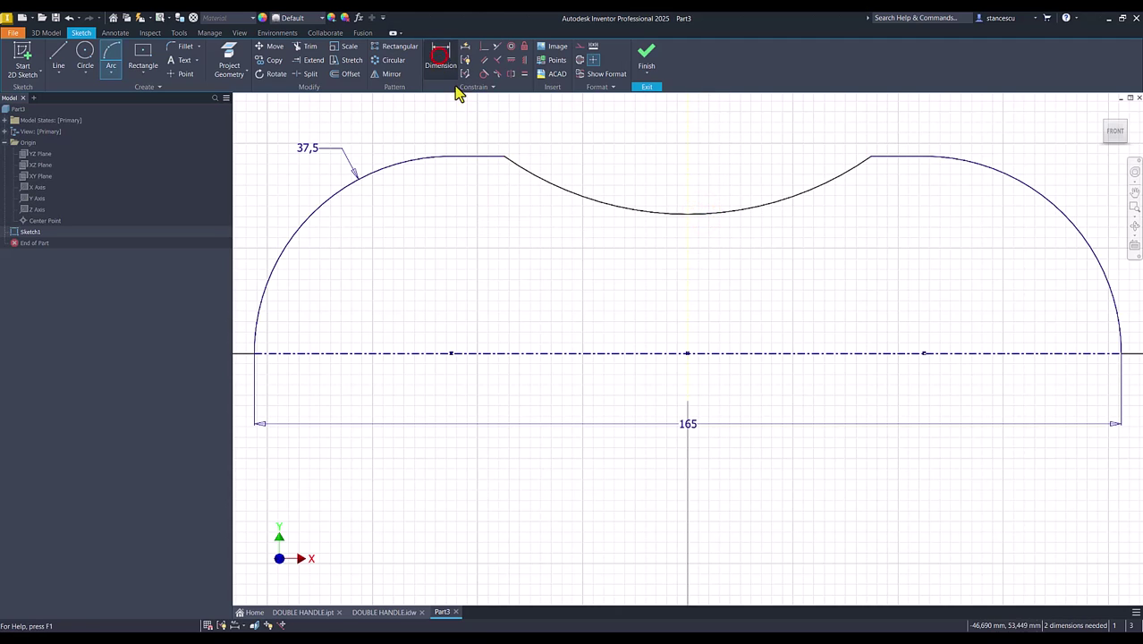
pyautogui.click(503, 158)
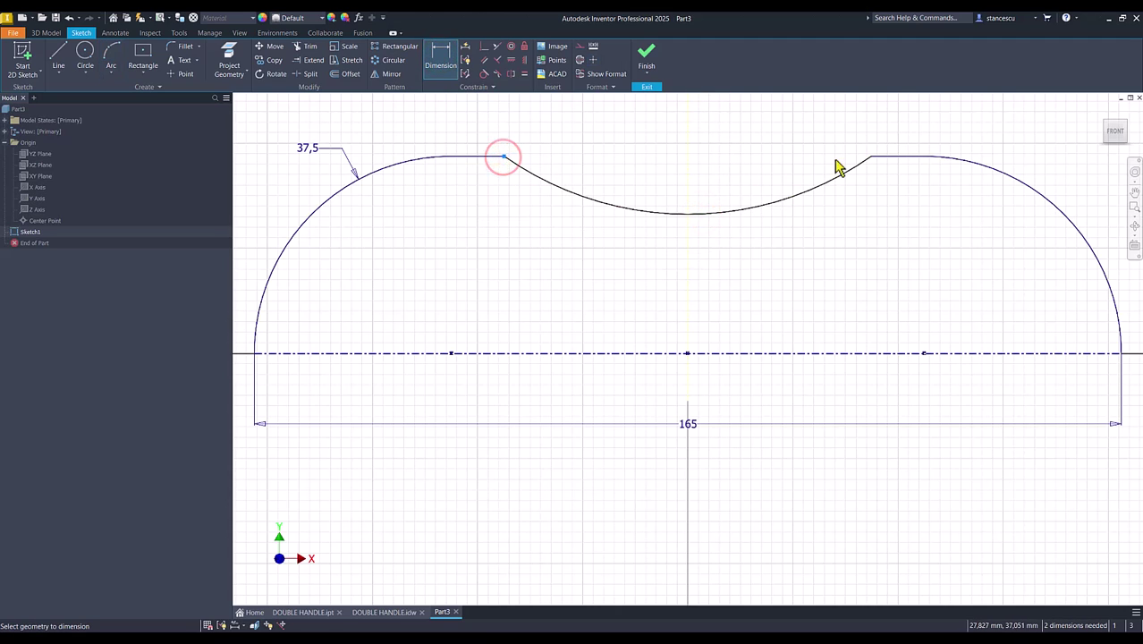
pyautogui.click(872, 156)
pyautogui.click(720, 155)
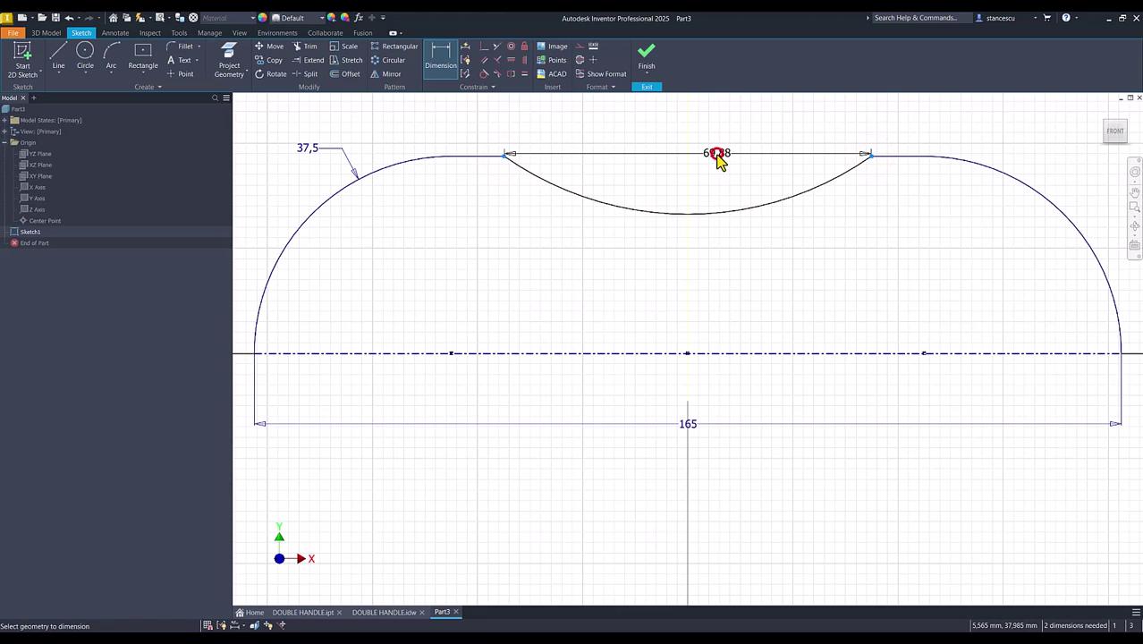
# Set the arc span to 50 mm and move that dimension higher above the profile.
pyautogui.write('50')
pyautogui.press('Return')
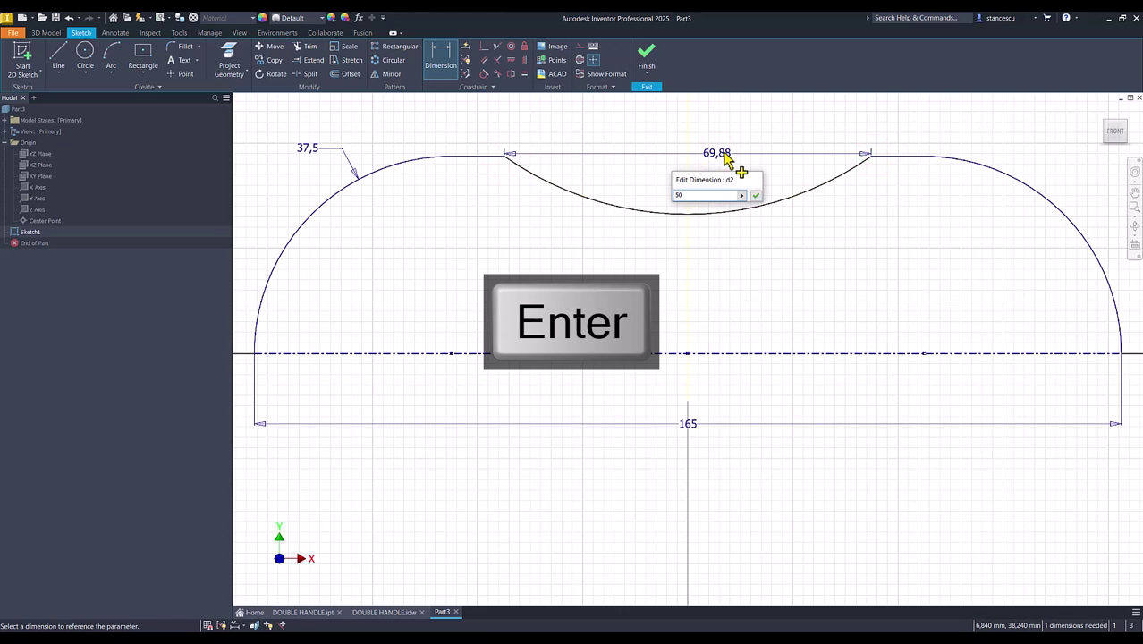
pyautogui.press('Escape')
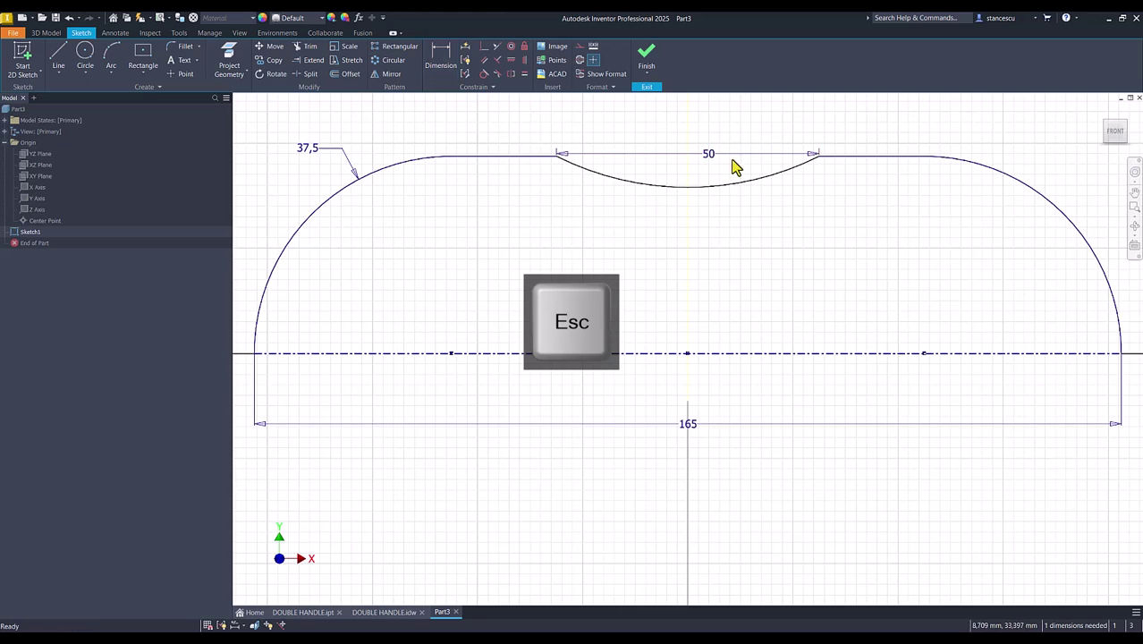
pyautogui.moveTo(703, 153); pyautogui.dragTo(698, 109)
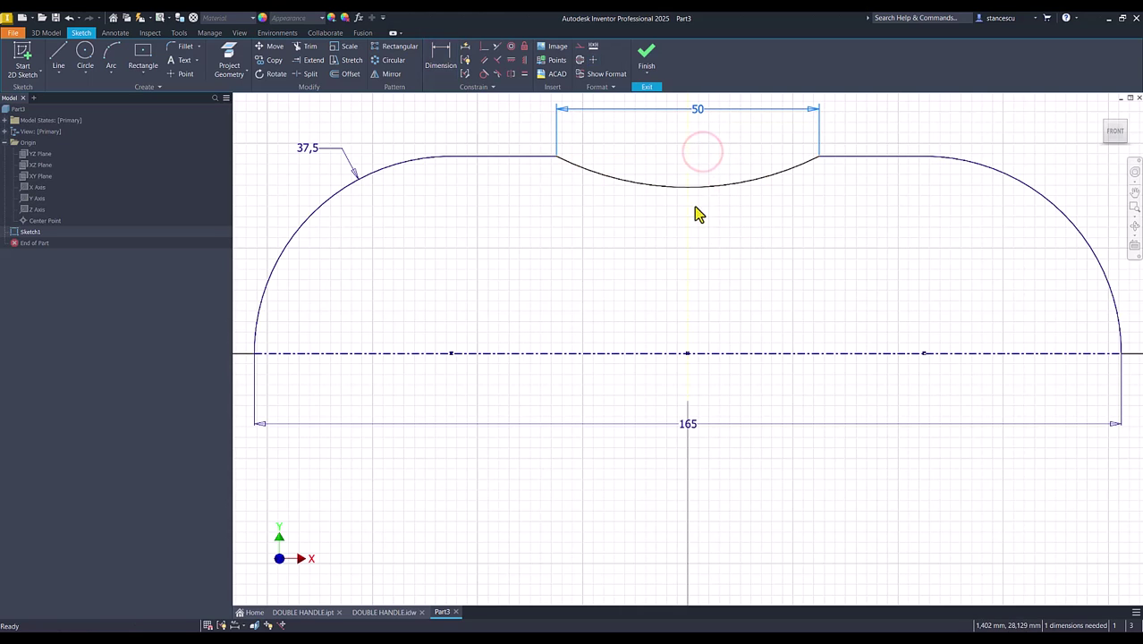
# Add a Ø45 diameter dimension from the arc's low point to the axis and finish the sketch.
pyautogui.click(442, 56)
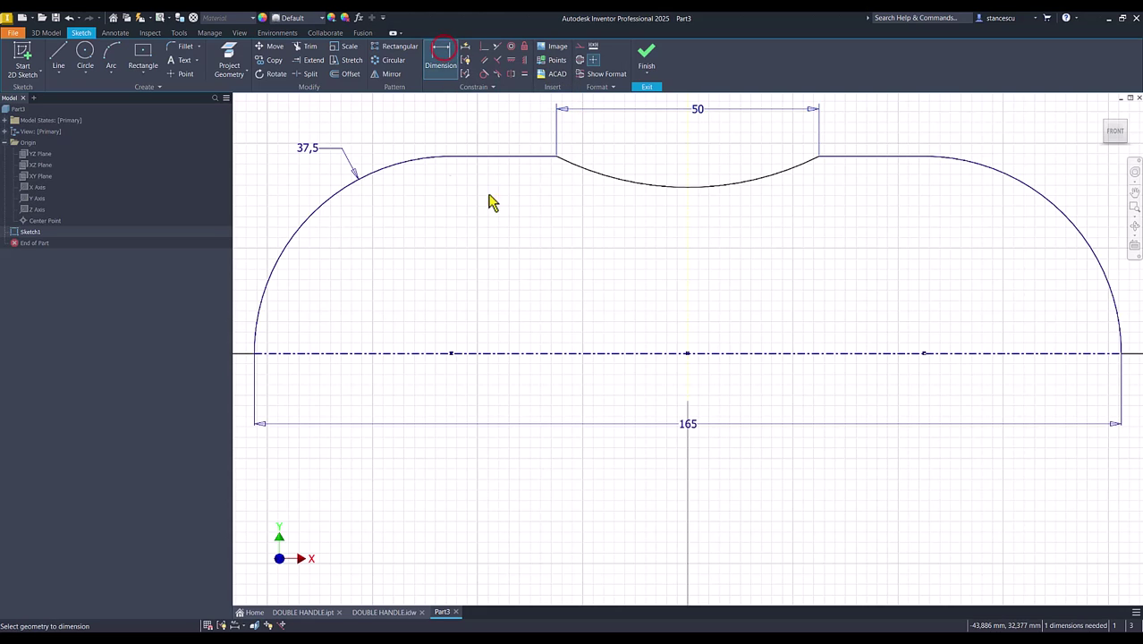
pyautogui.click(688, 187)
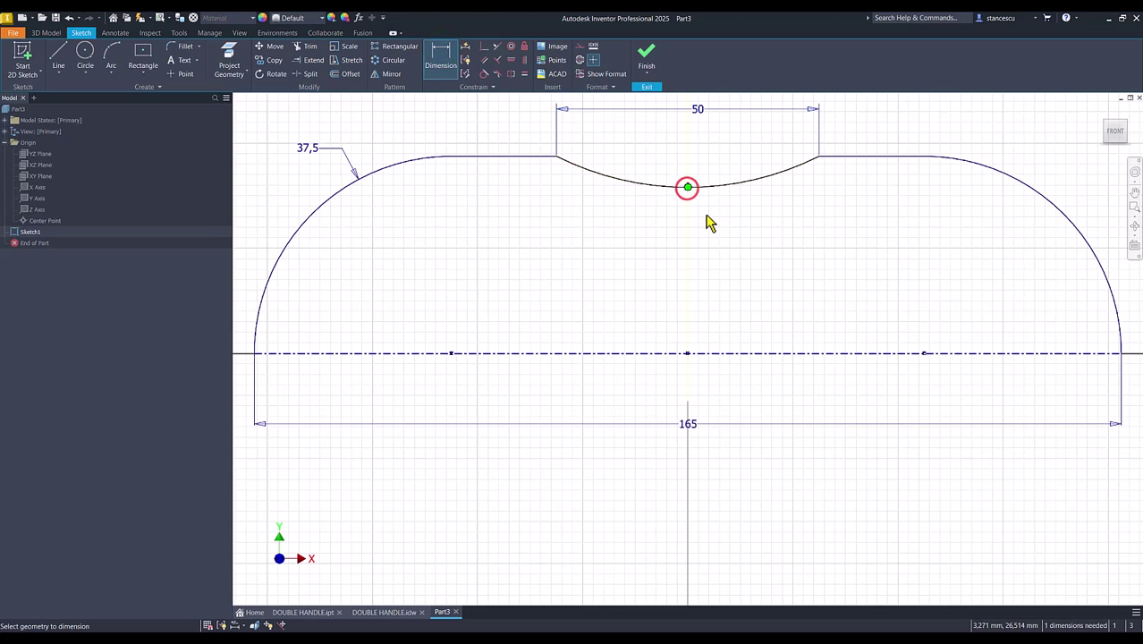
pyautogui.click(718, 353)
pyautogui.click(781, 323)
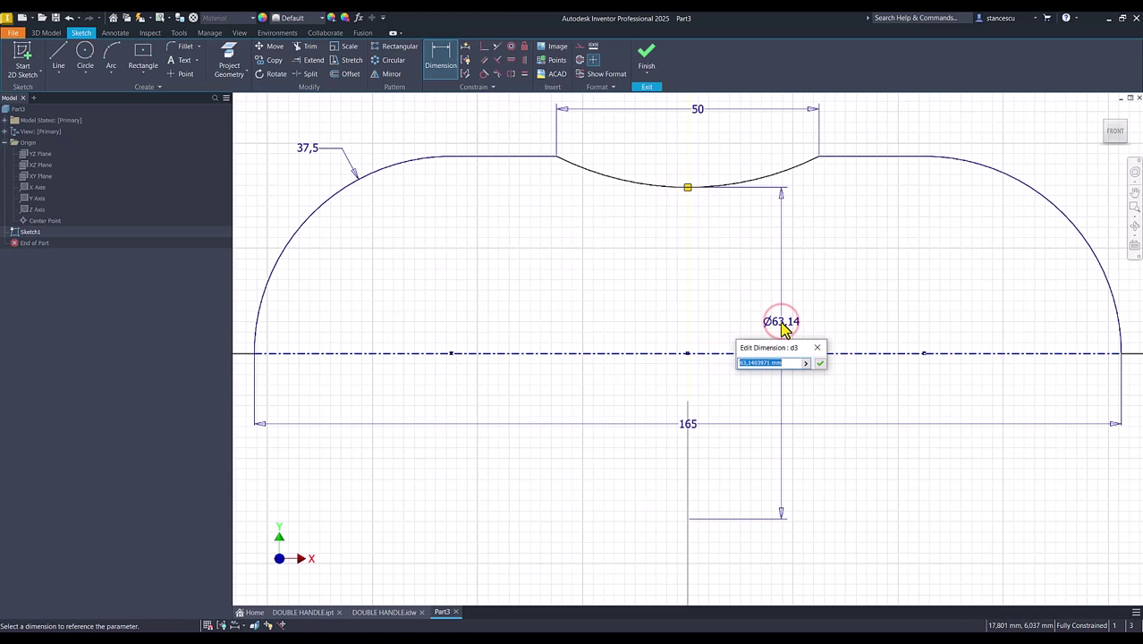
pyautogui.write('45')
pyautogui.press('Return')
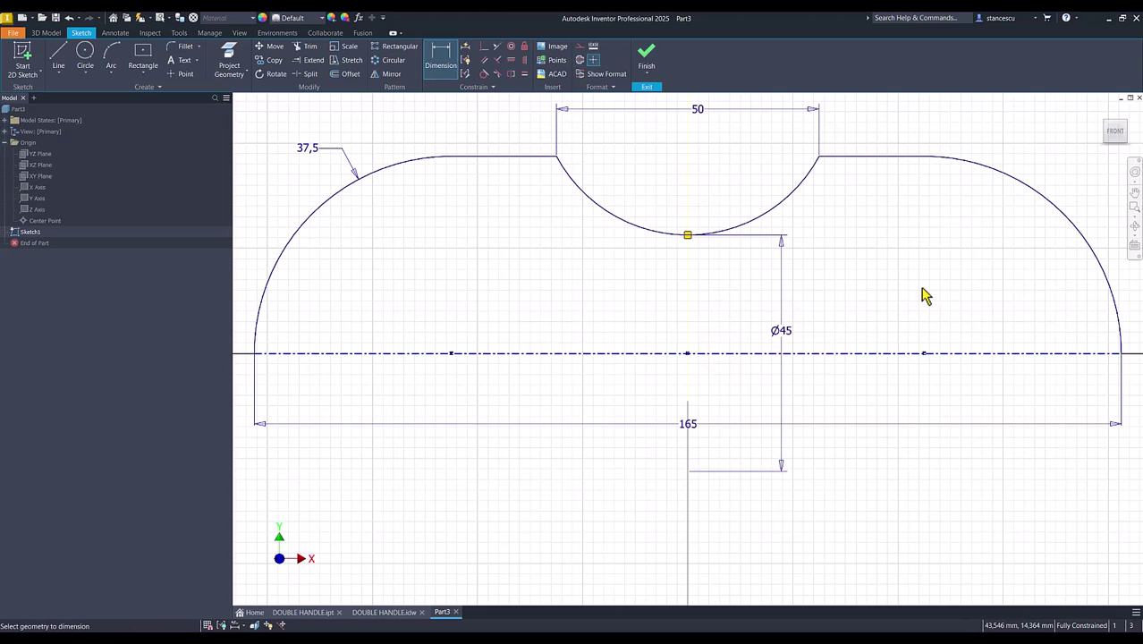
pyautogui.click(645, 59)
# Revolve the profile a full 360° and compare the solid against the DOUBLE HANDLE drawing.
pyautogui.press('Num_Lock')
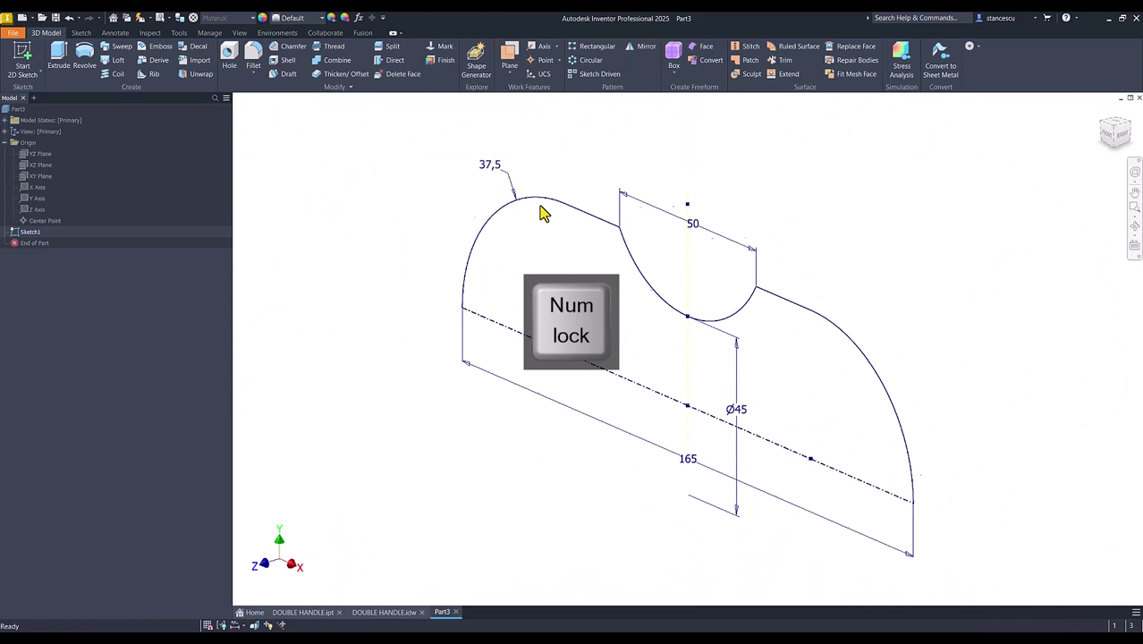
pyautogui.click(84, 55)
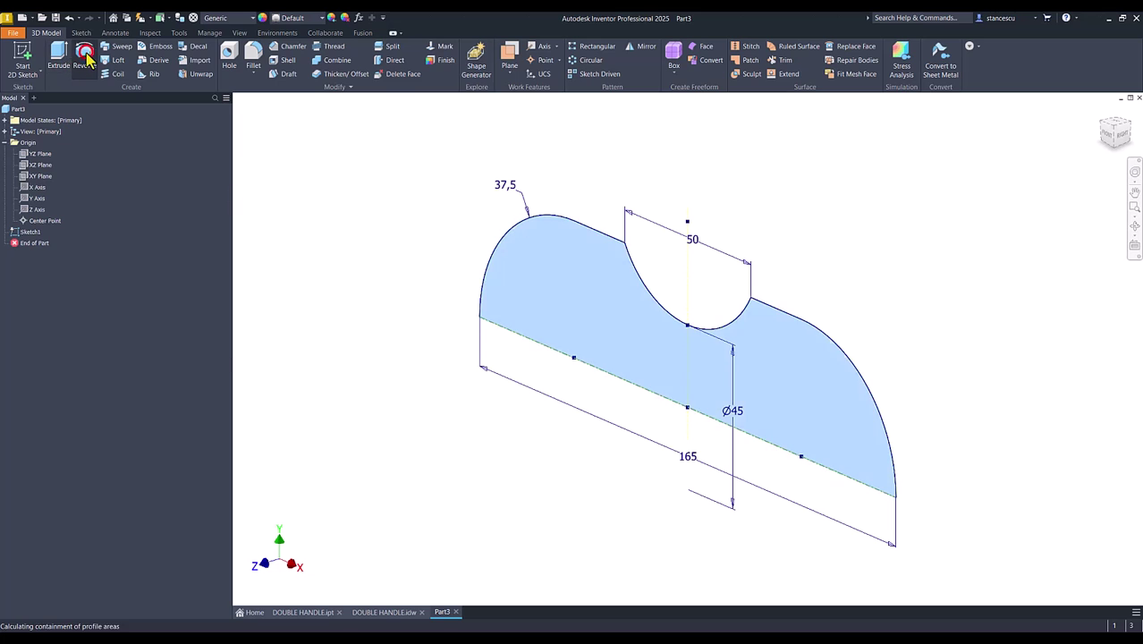
pyautogui.click(268, 274)
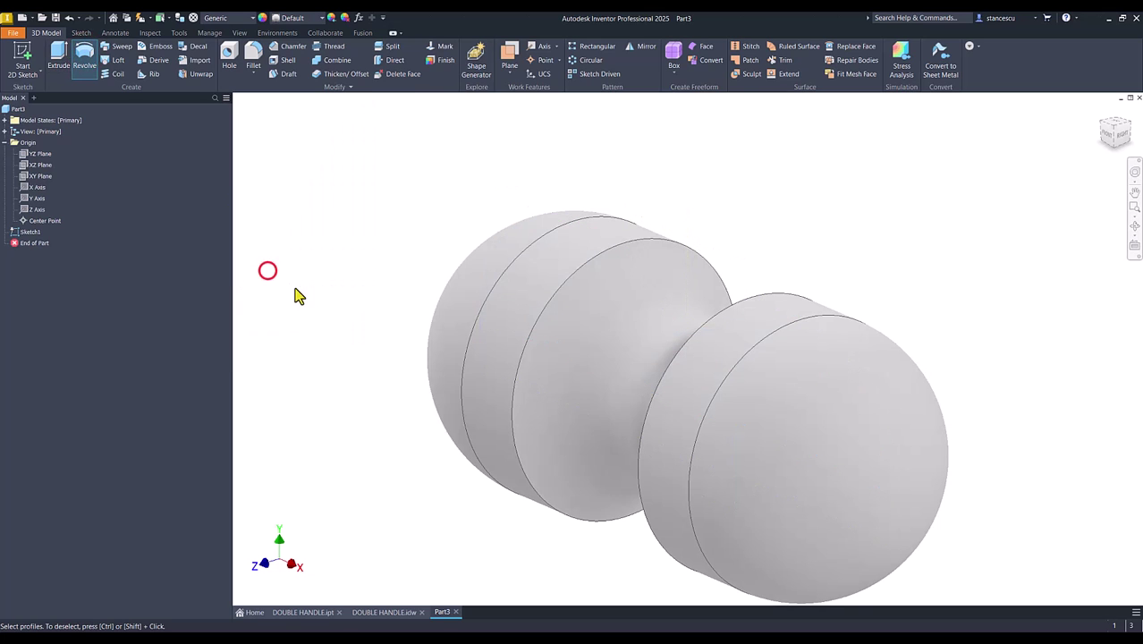
pyautogui.press('F6')
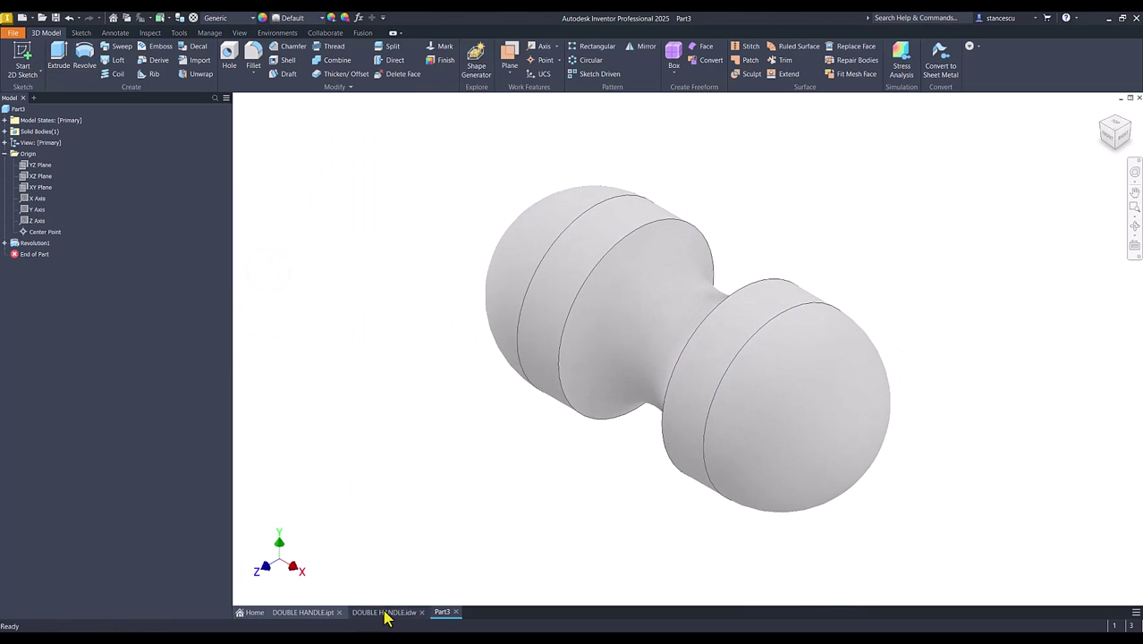
pyautogui.click(383, 611)
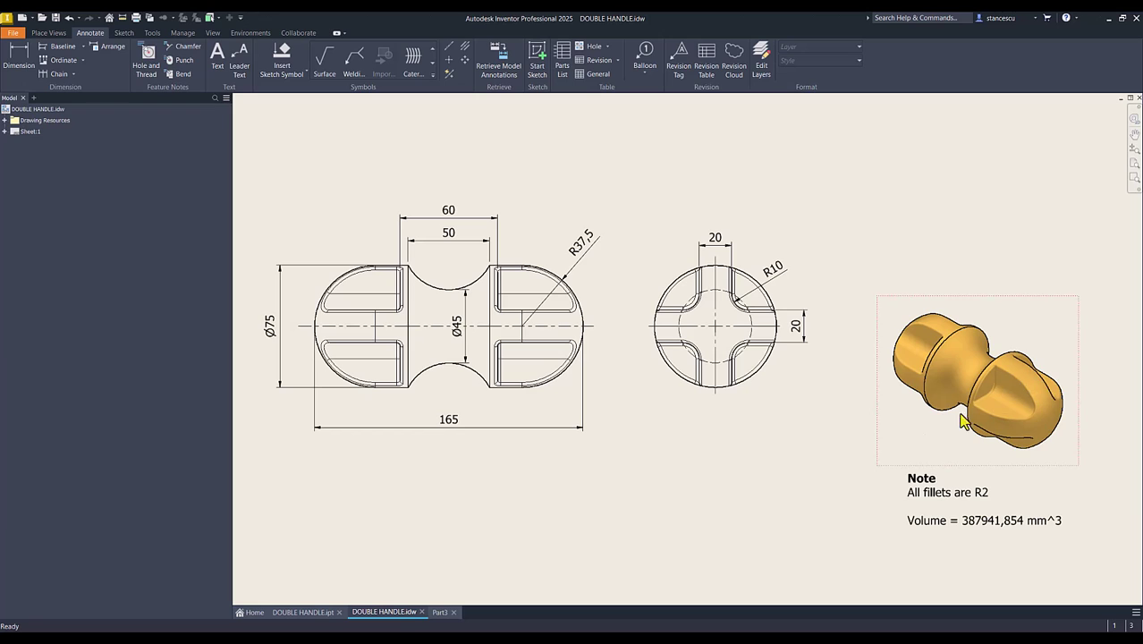
pyautogui.click(440, 612)
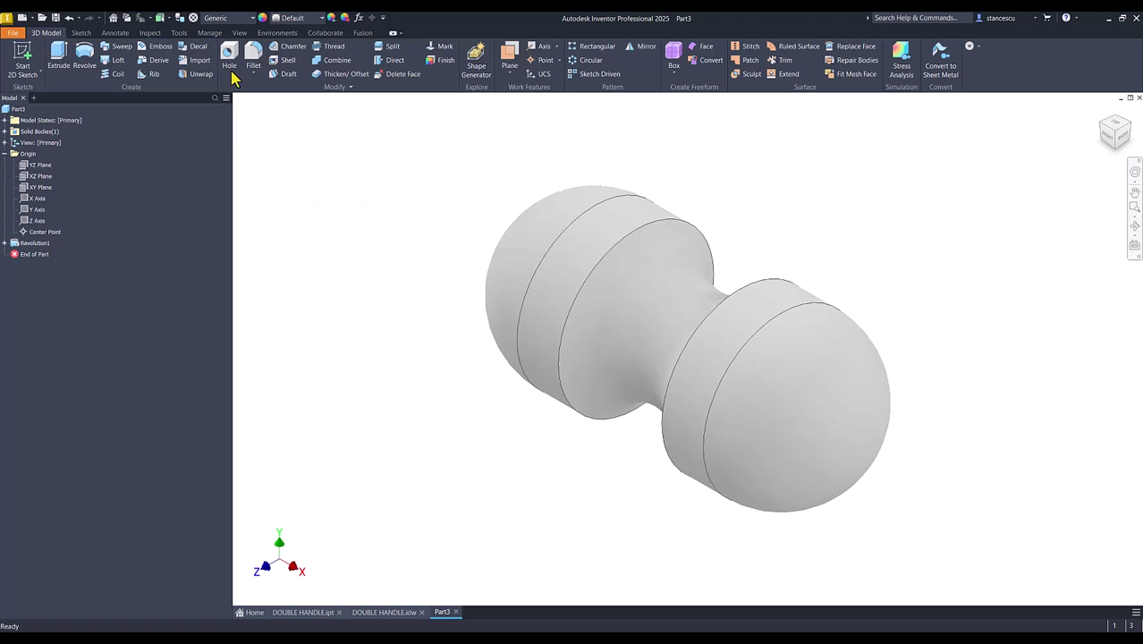
# Create a YZ-parallel work plane on the handle's end face and start Sketch2 on it.
pyautogui.click(509, 57)
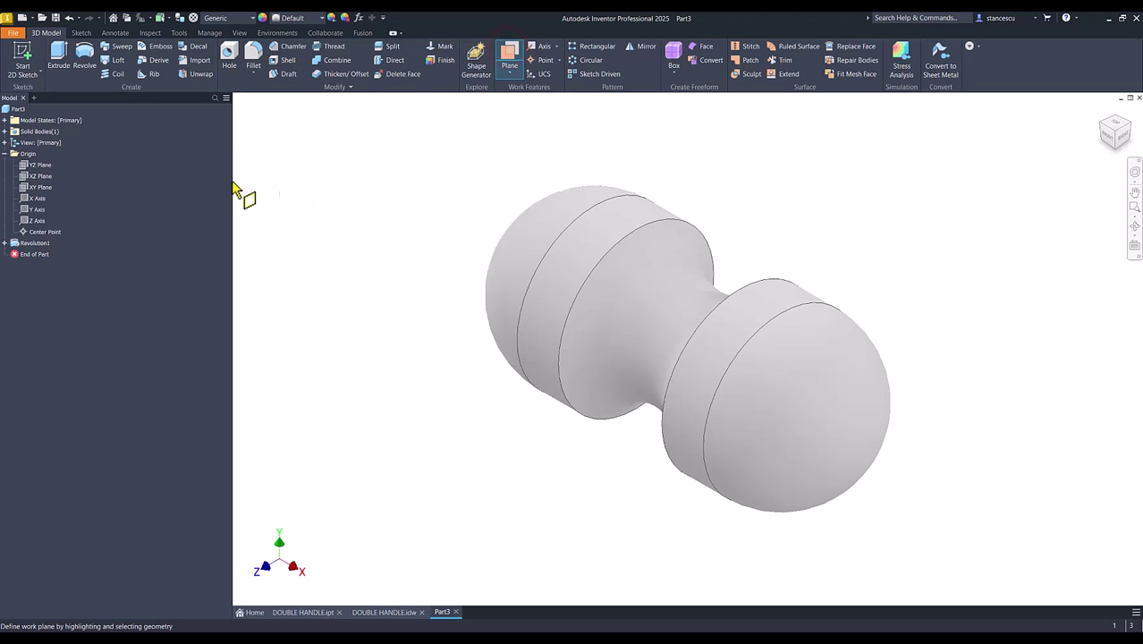
pyautogui.click(28, 168)
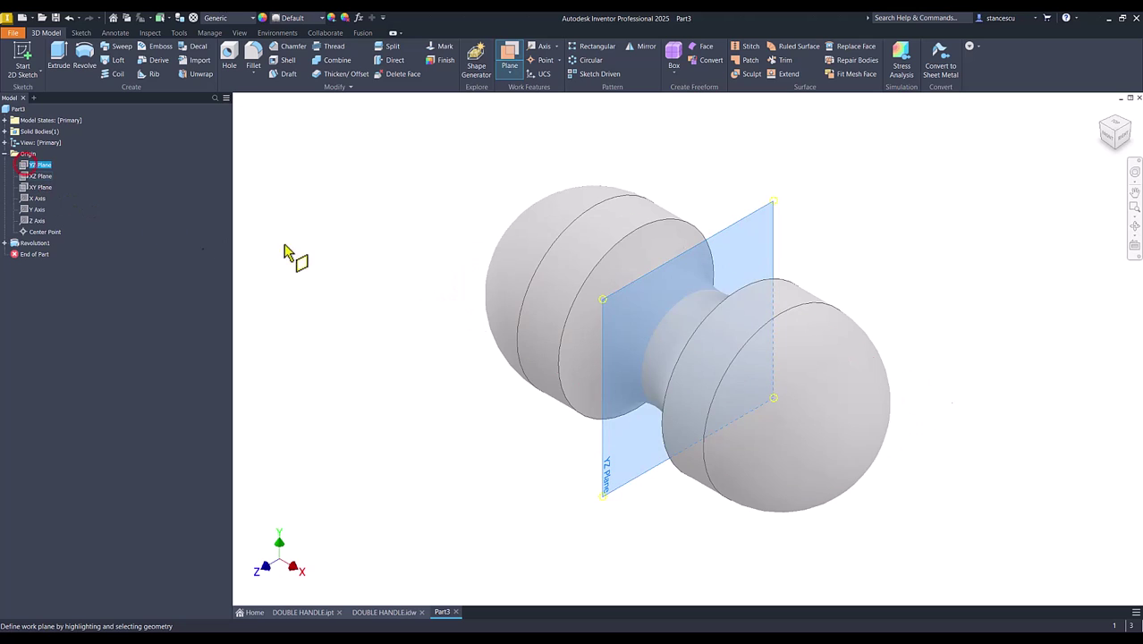
pyautogui.click(871, 420)
pyautogui.click(871, 419)
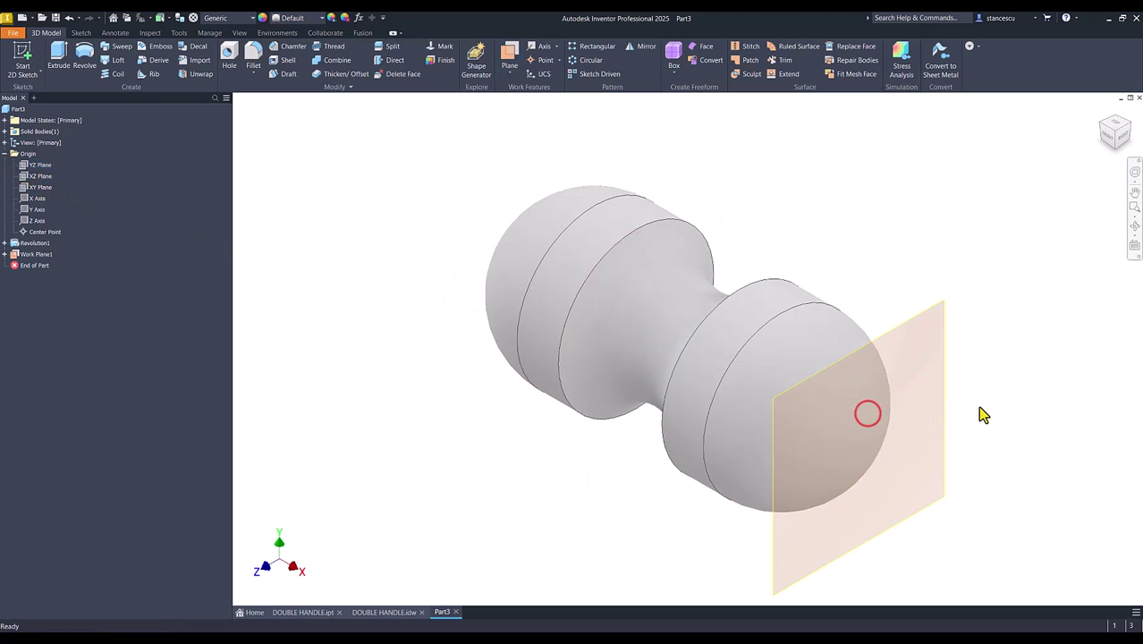
pyautogui.press('F6')
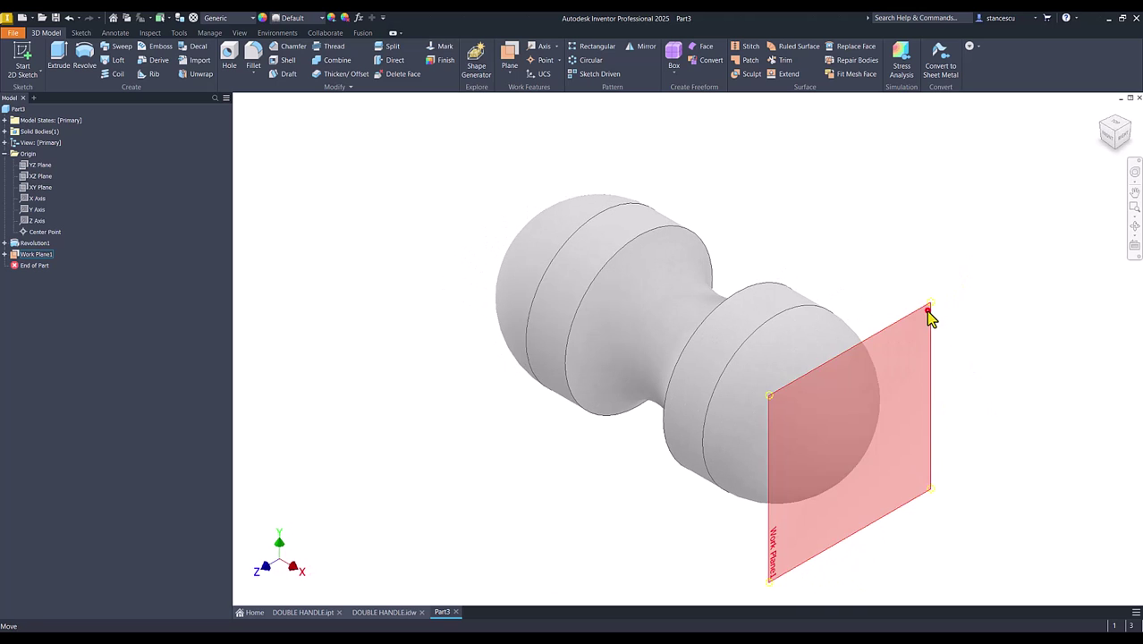
pyautogui.click(925, 308)
pyautogui.click(945, 308)
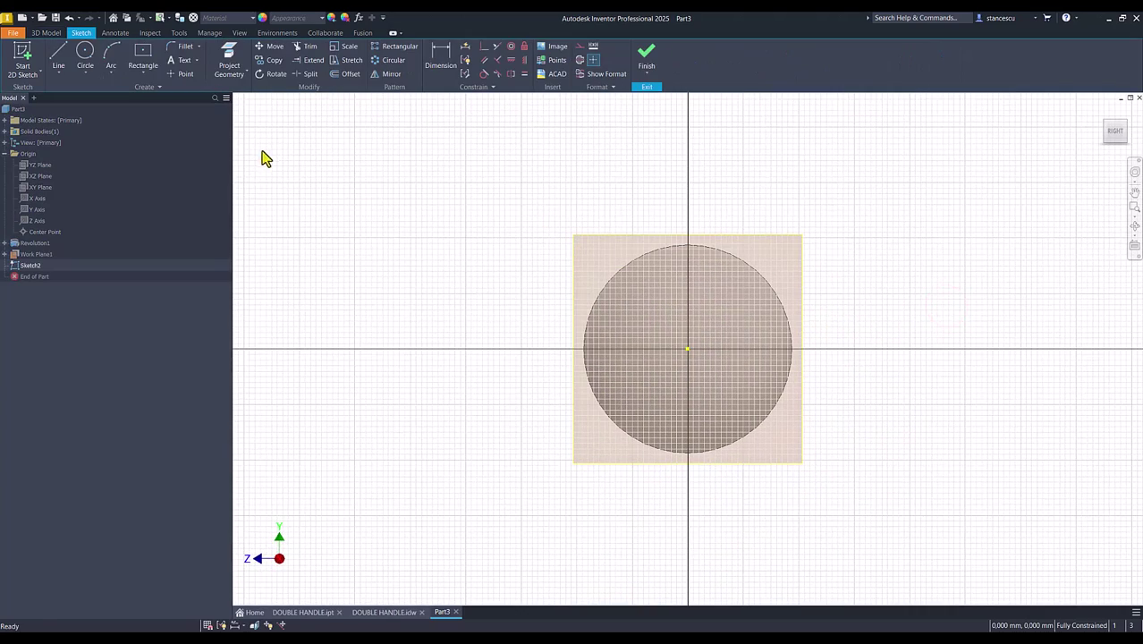
# Project the end-face circle, then draw a vertical line, tangent arc and horizontal line inside it.
pyautogui.click(234, 59)
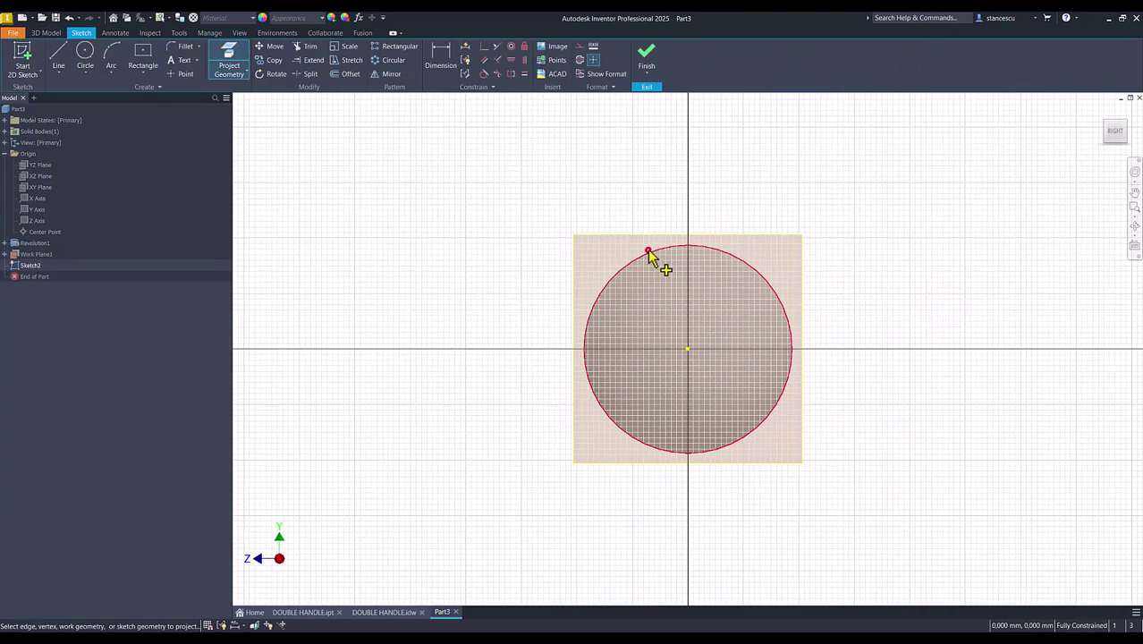
pyautogui.click(650, 256)
pyautogui.click(58, 63)
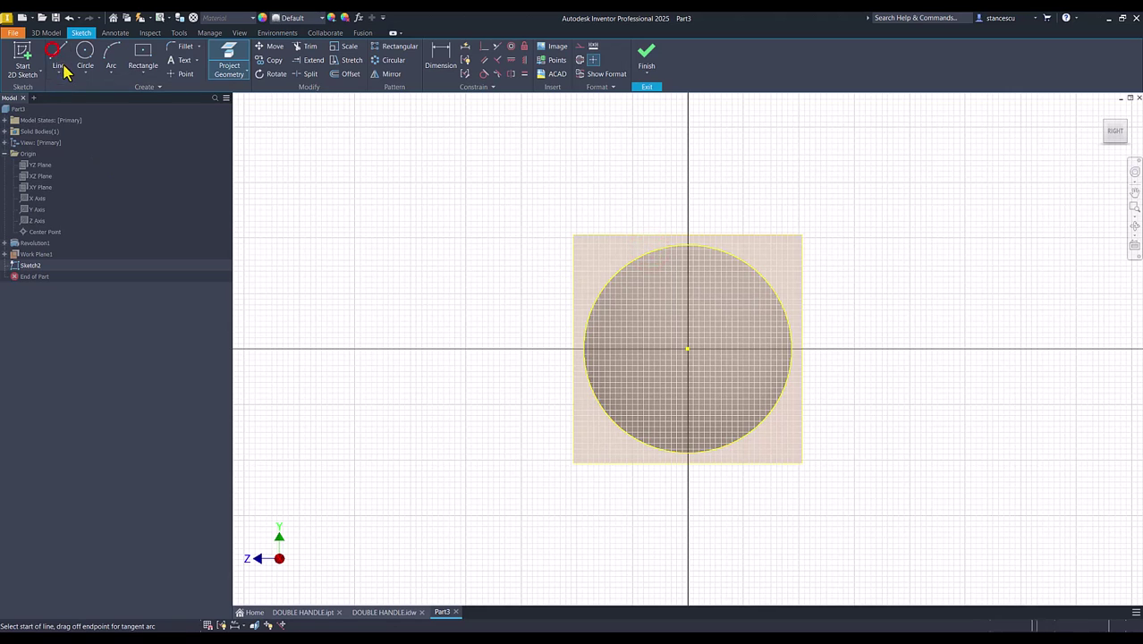
pyautogui.click(647, 252)
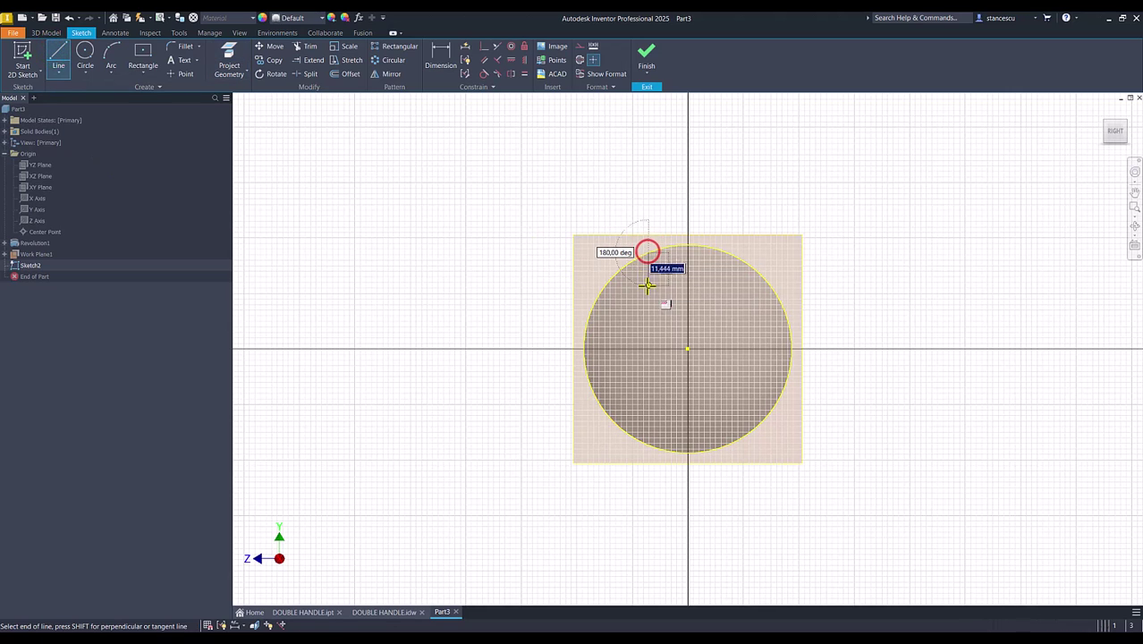
pyautogui.click(647, 292)
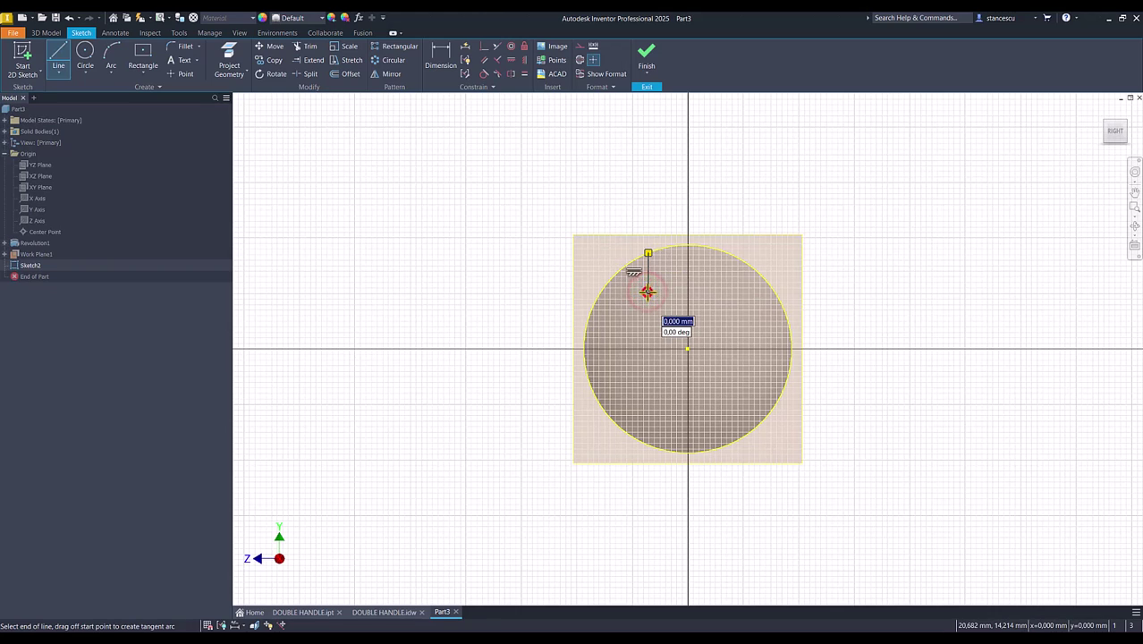
pyautogui.moveTo(647, 291); pyautogui.dragTo(621, 316)
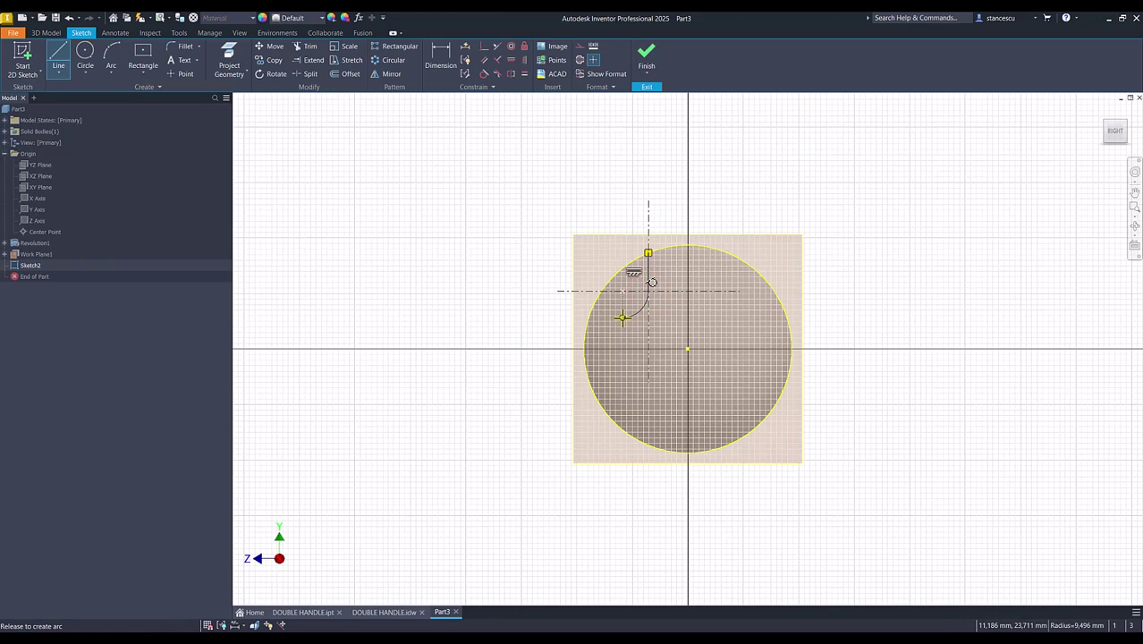
pyautogui.moveTo(622, 317); pyautogui.dragTo(583, 319)
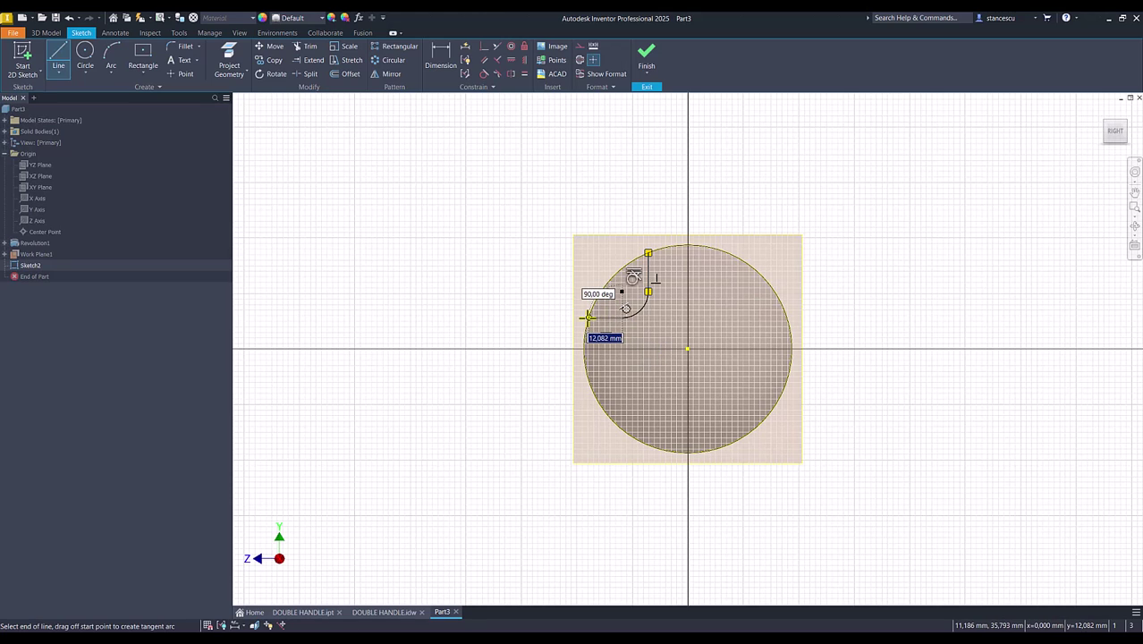
pyautogui.doubleClick(587, 318)
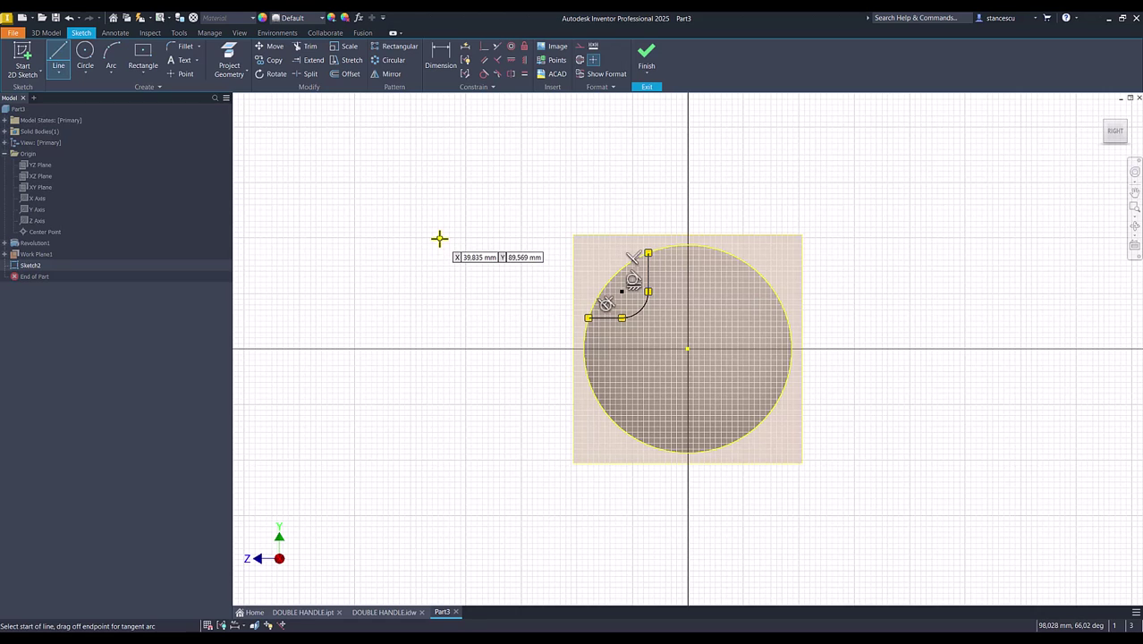
pyautogui.click(440, 52)
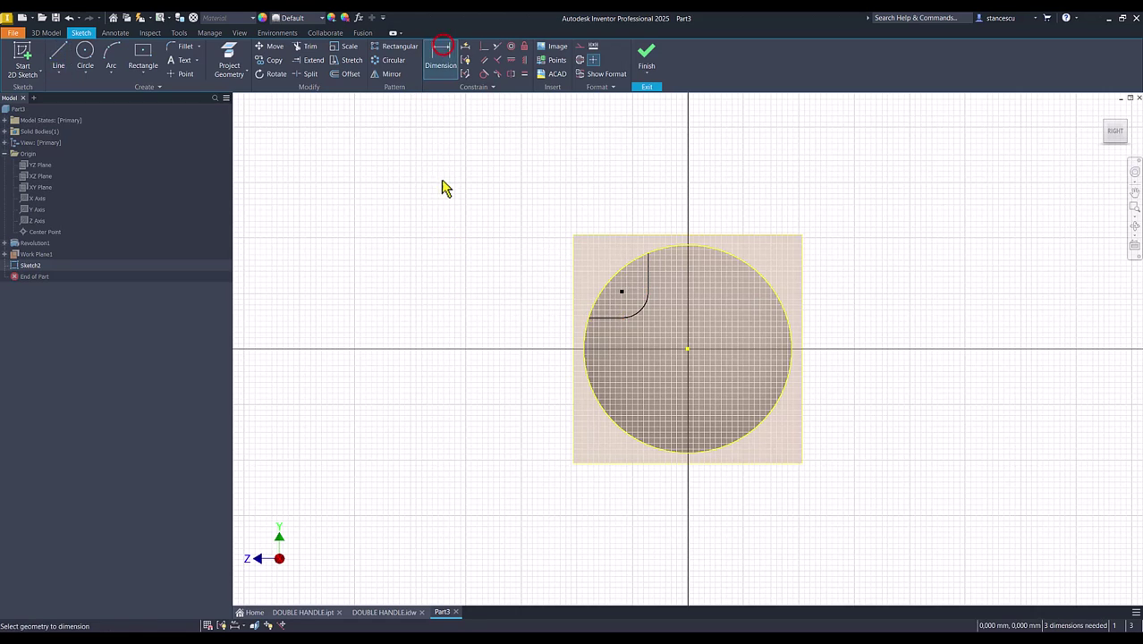
# Dimension the vertical line's offset from the centre point as 20/2.
pyautogui.click(649, 269)
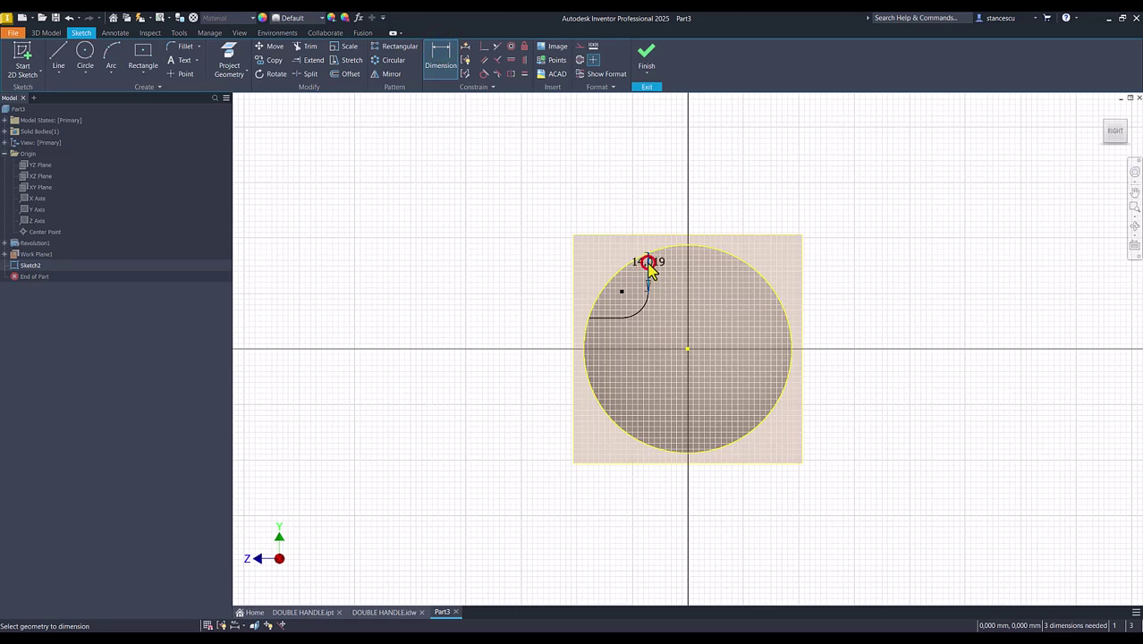
pyautogui.click(689, 351)
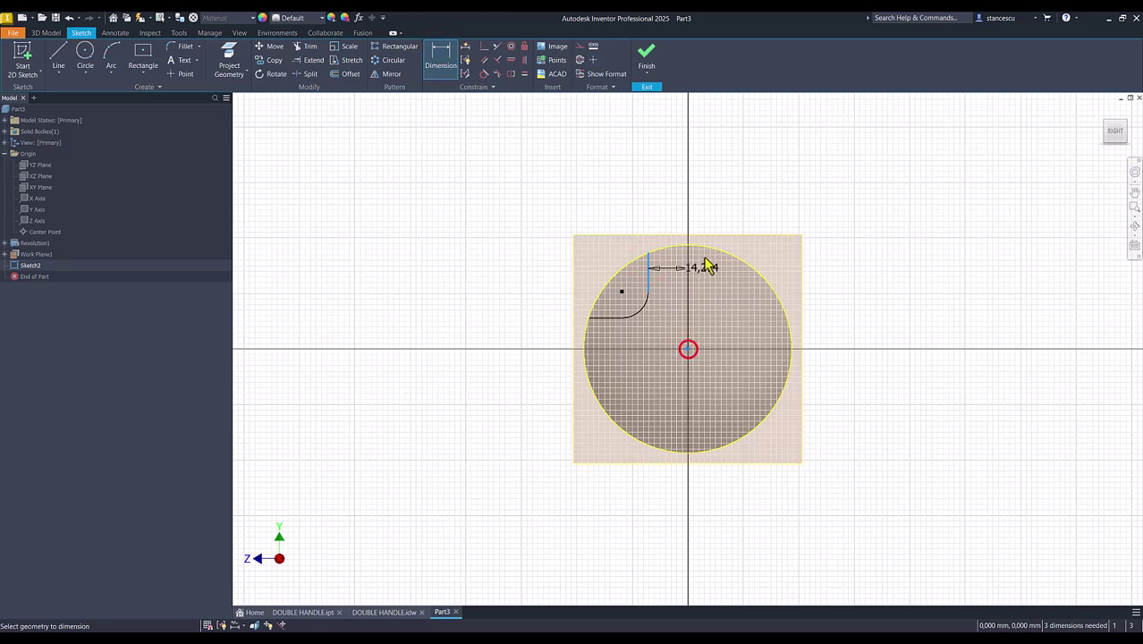
pyautogui.click(693, 197)
pyautogui.write('20/2')
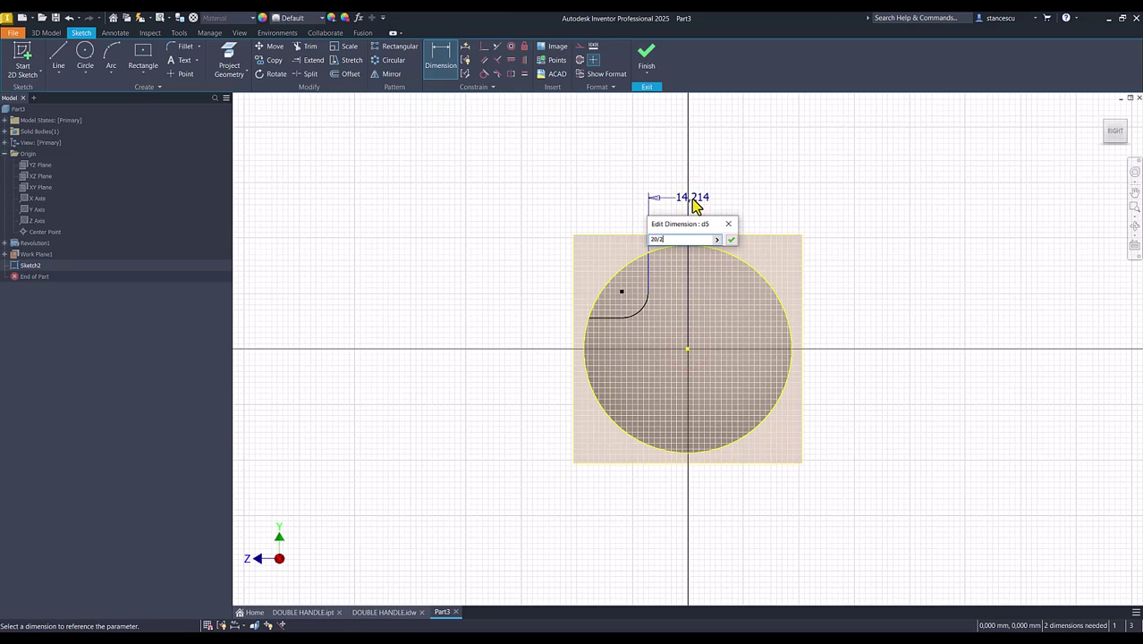
pyautogui.press('Return')
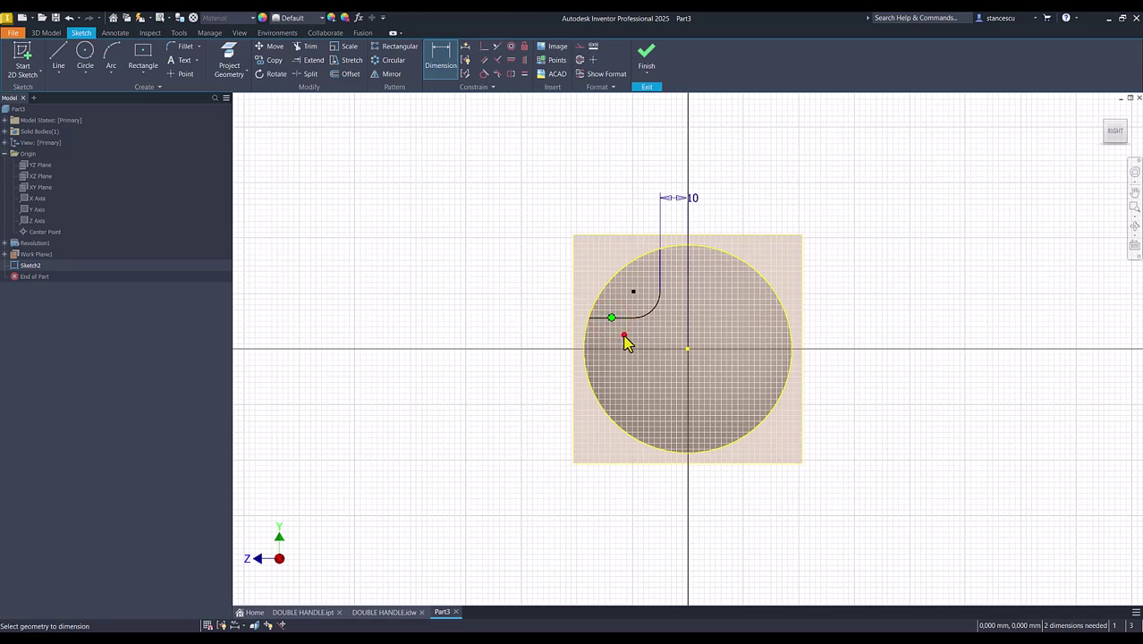
pyautogui.press('Escape')
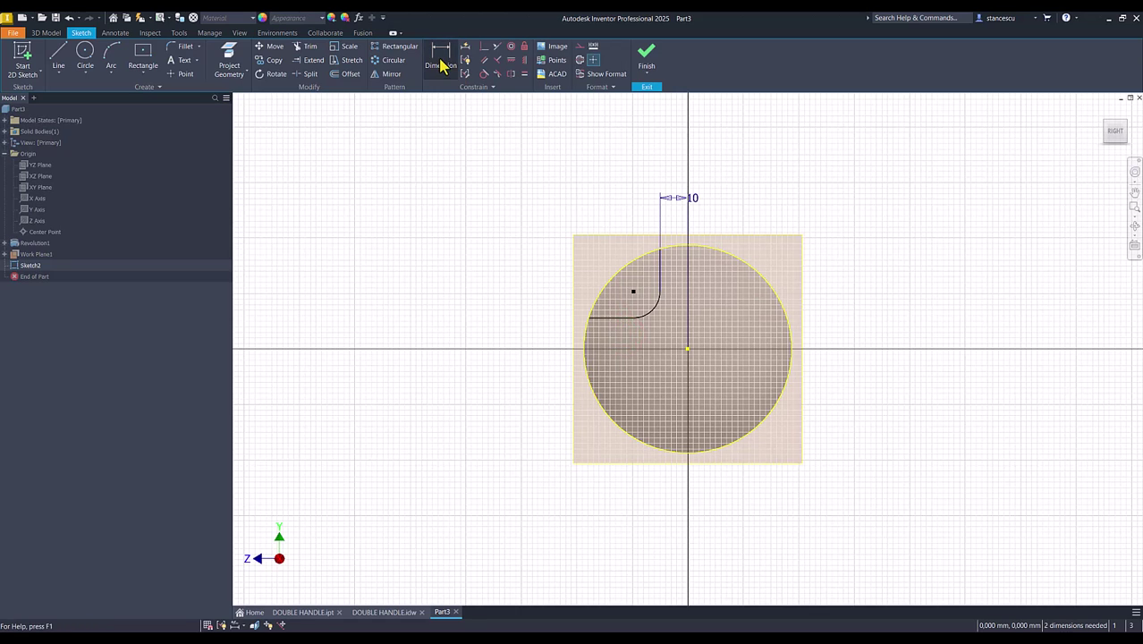
# Dimension the horizontal line's offset from the circle centre, linked to d5.
pyautogui.click(440, 58)
pyautogui.click(601, 324)
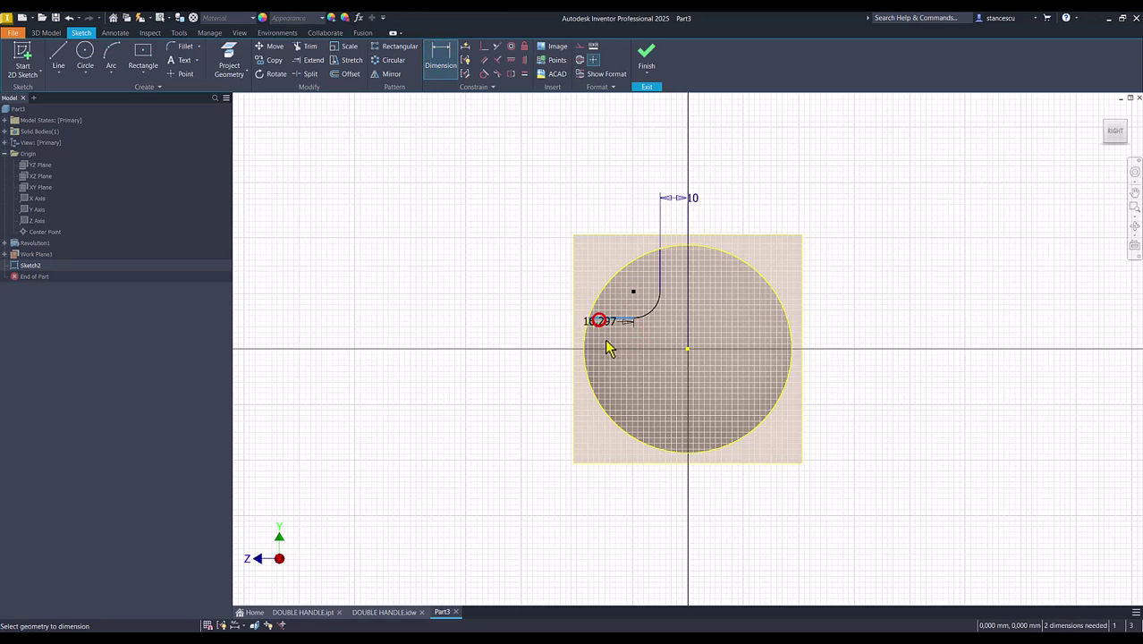
pyautogui.click(690, 350)
pyautogui.click(495, 332)
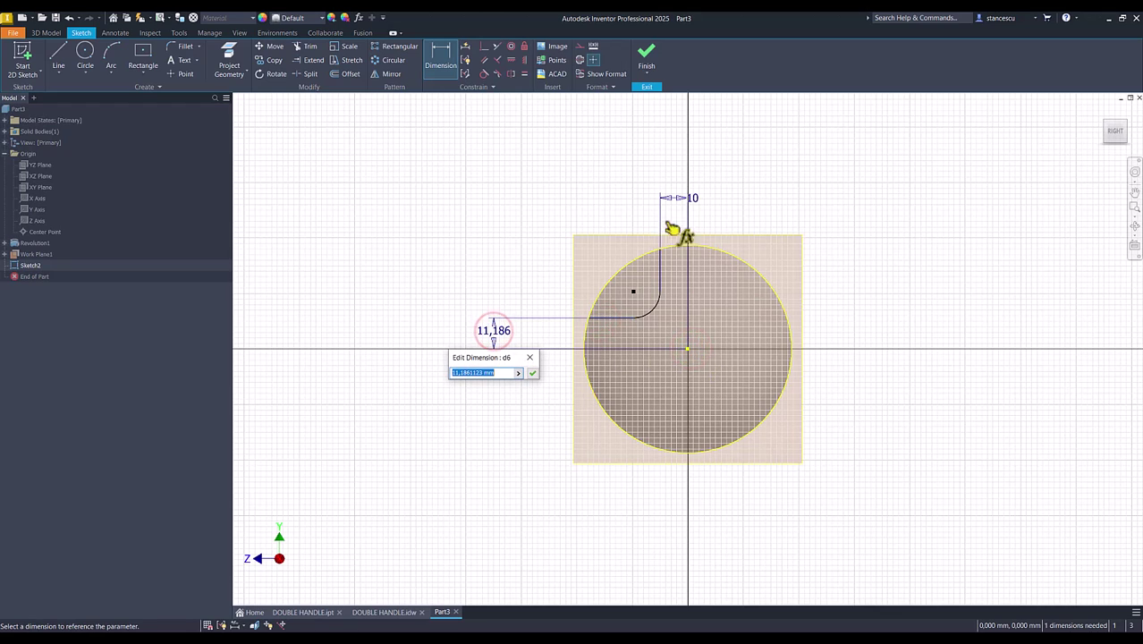
pyautogui.click(692, 197)
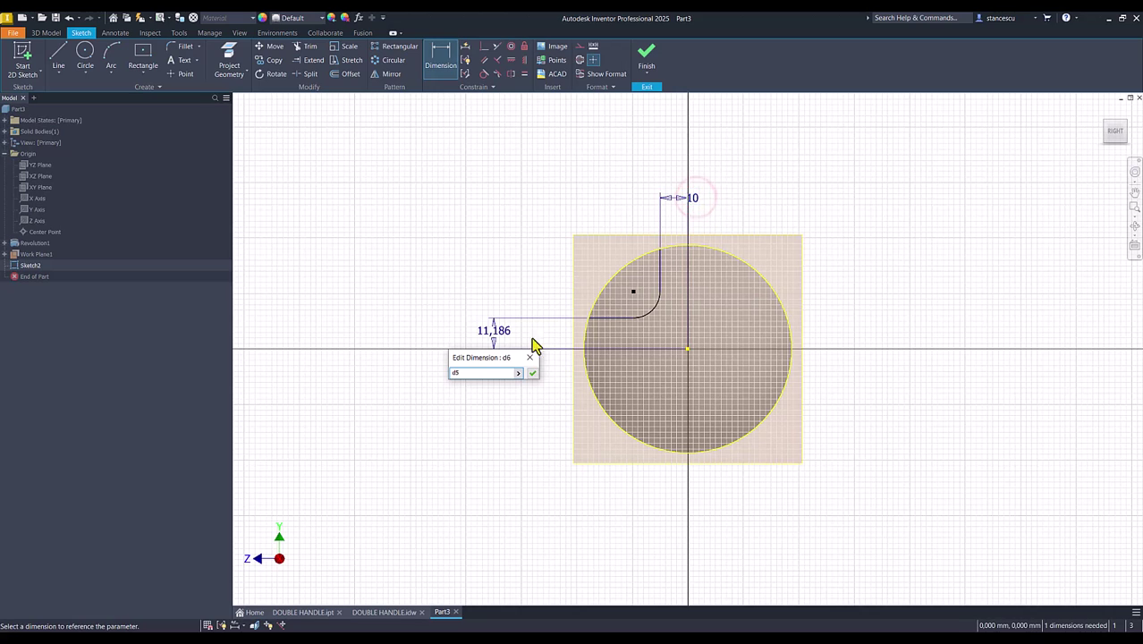
pyautogui.click(533, 376)
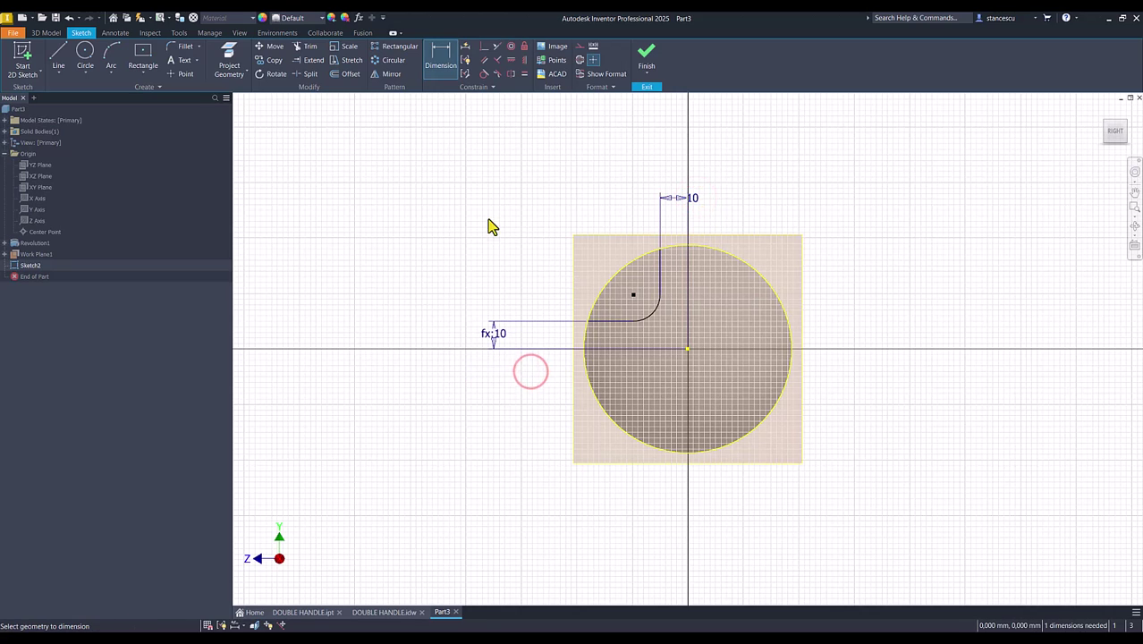
# Give the corner arc a 10 mm radius and finish the sketch.
pyautogui.click(649, 313)
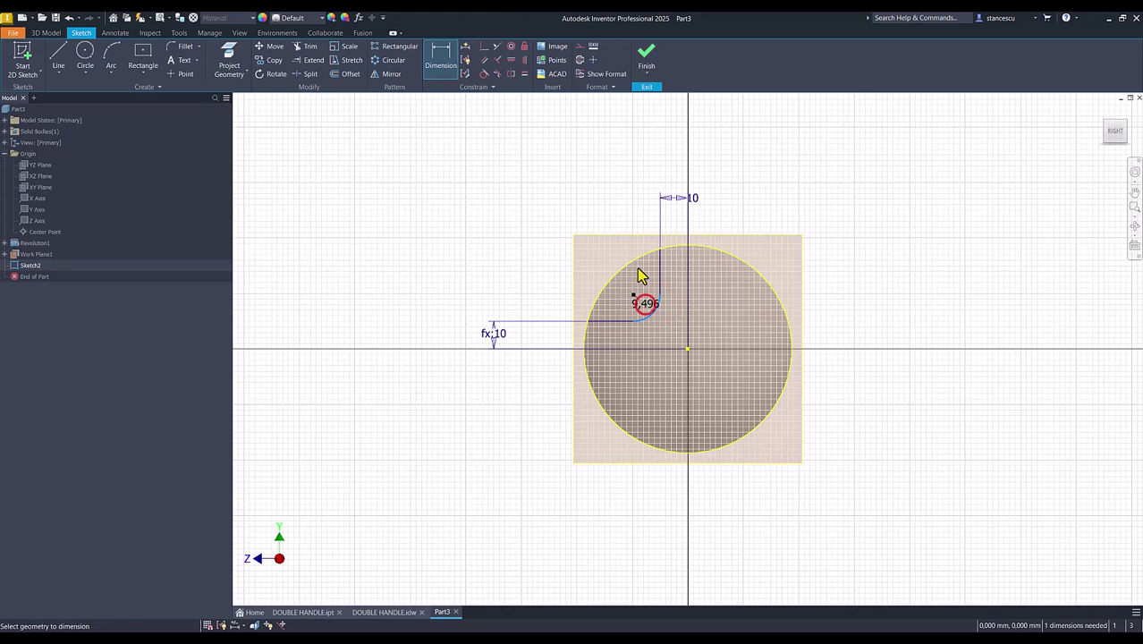
pyautogui.click(640, 277)
pyautogui.press('Return')
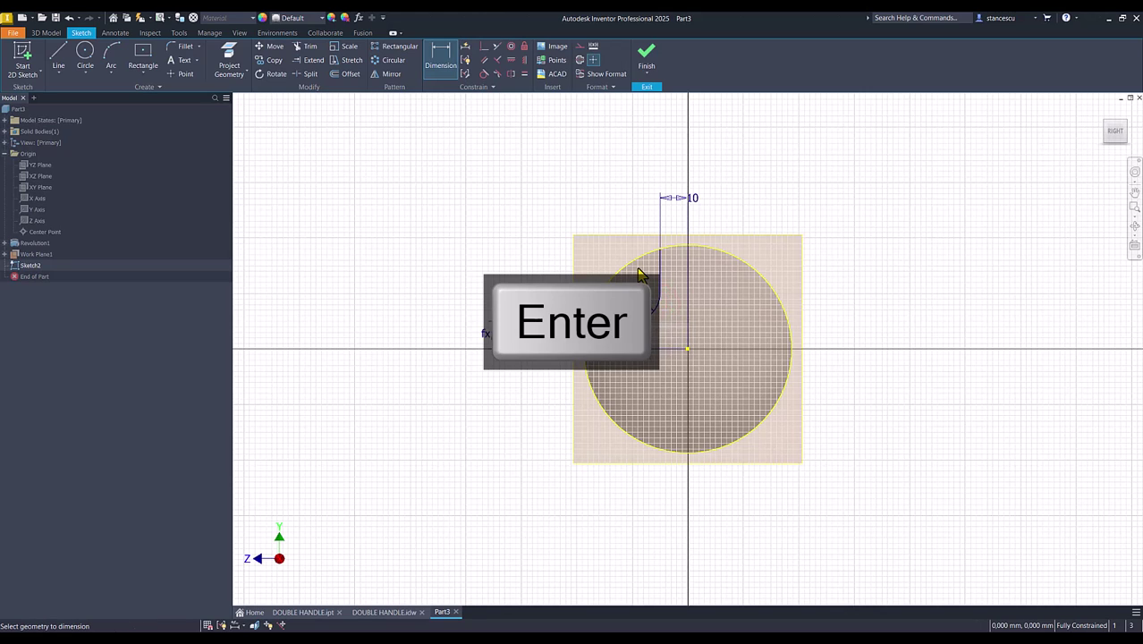
pyautogui.click(647, 57)
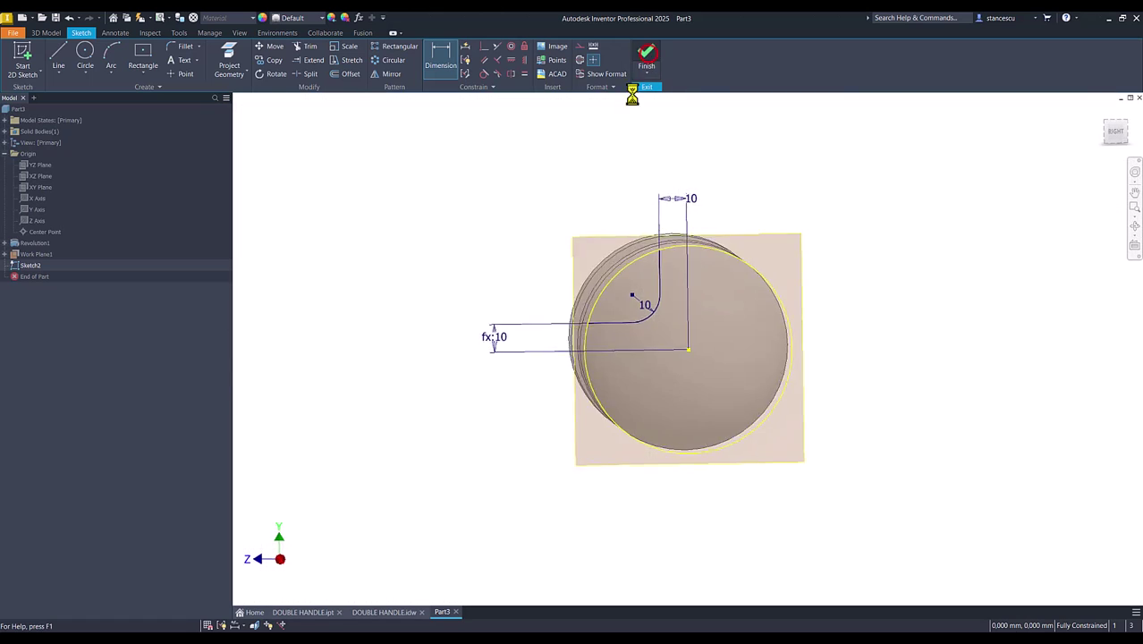
# Review the DOUBLE HANDLE.idw reference drawing, then return to the Part3 model.
pyautogui.click(394, 611)
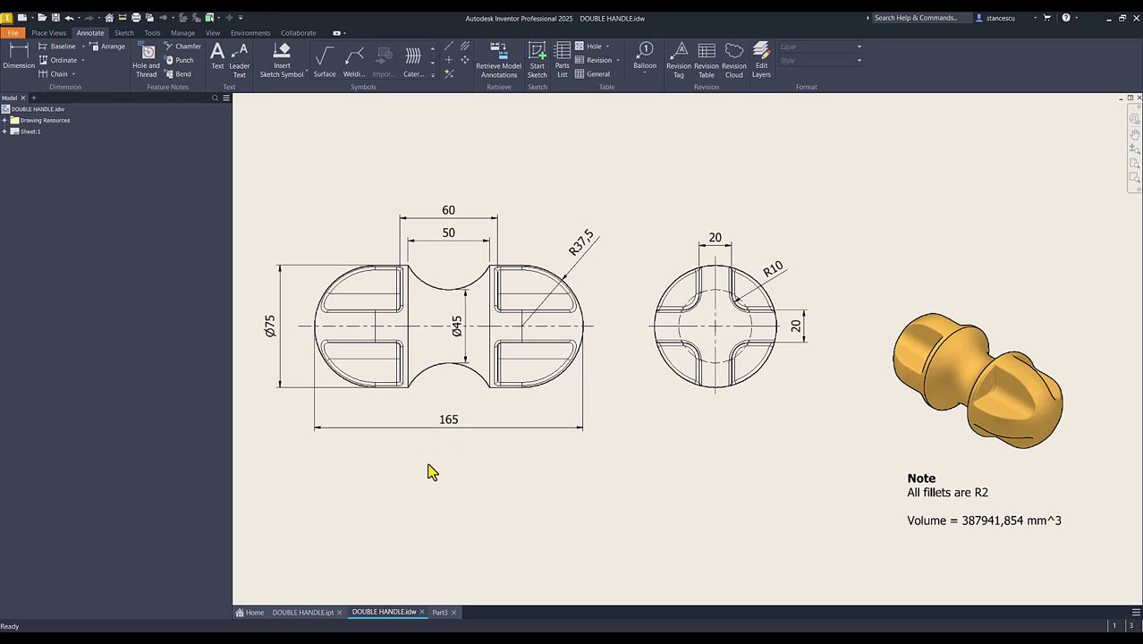
pyautogui.click(438, 613)
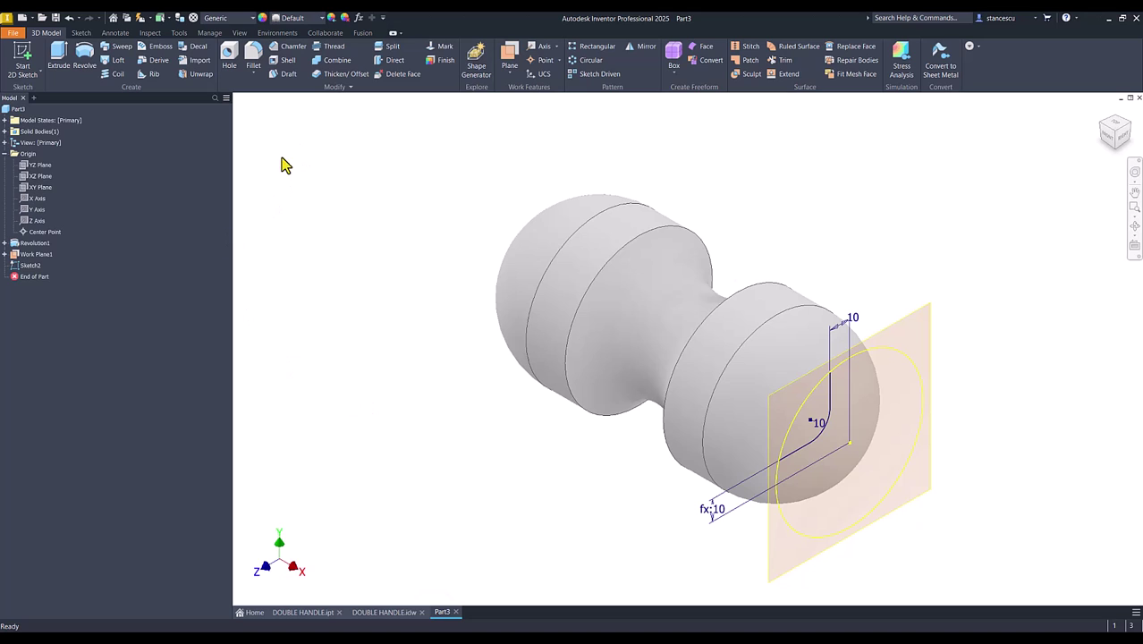
# Cut-extrude the rounded corner region (165-60)/2 deep into the handle's right end.
pyautogui.click(58, 56)
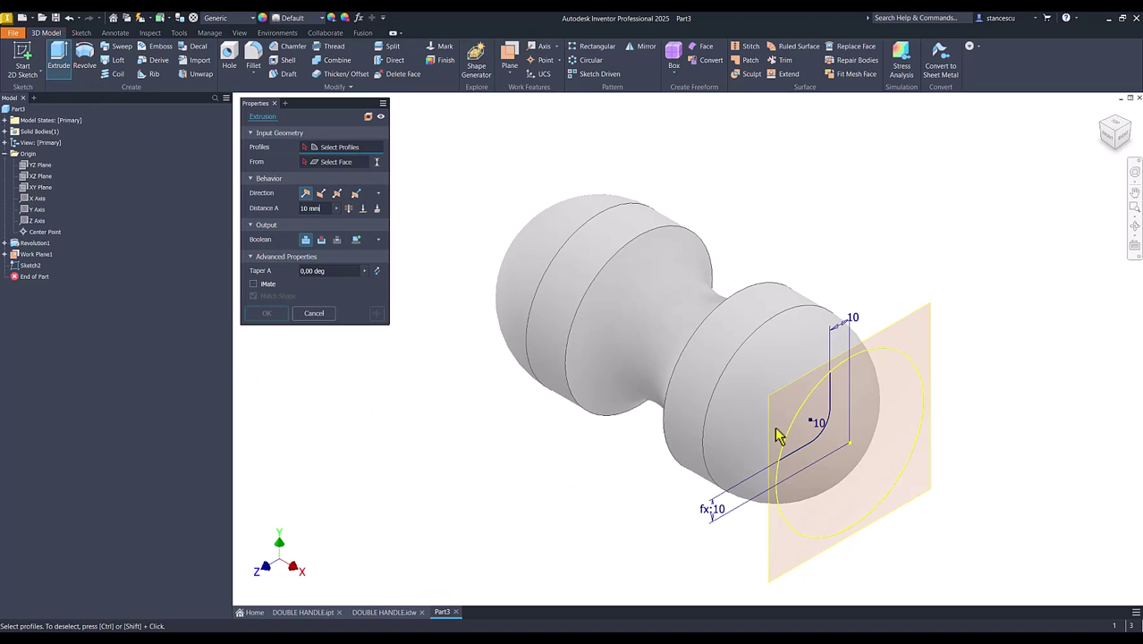
pyautogui.click(829, 420)
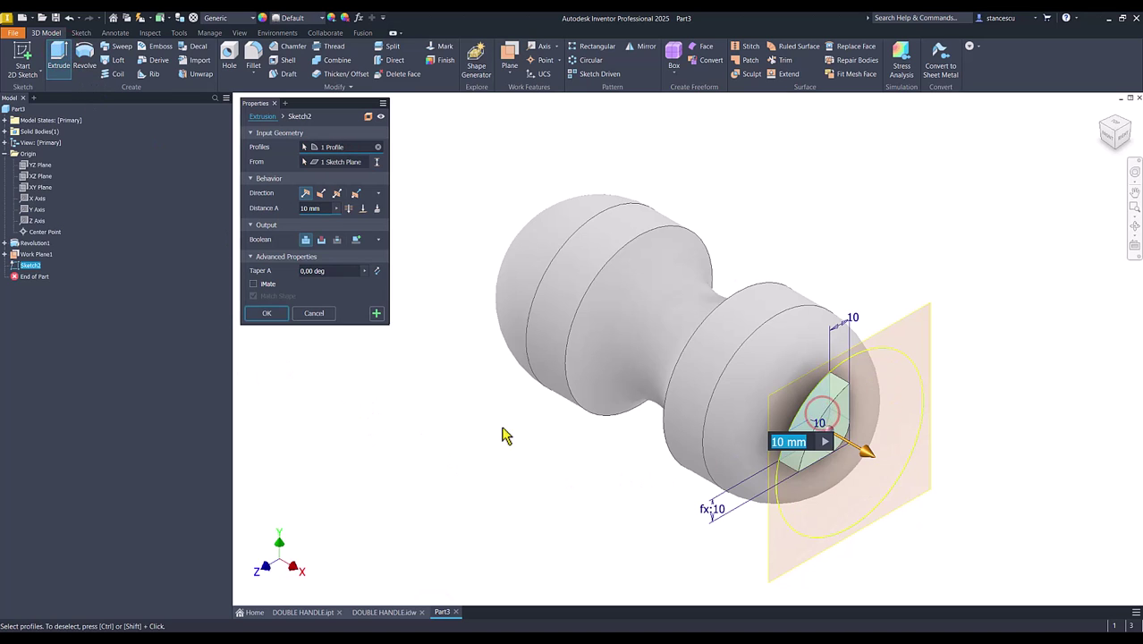
pyautogui.click(322, 240)
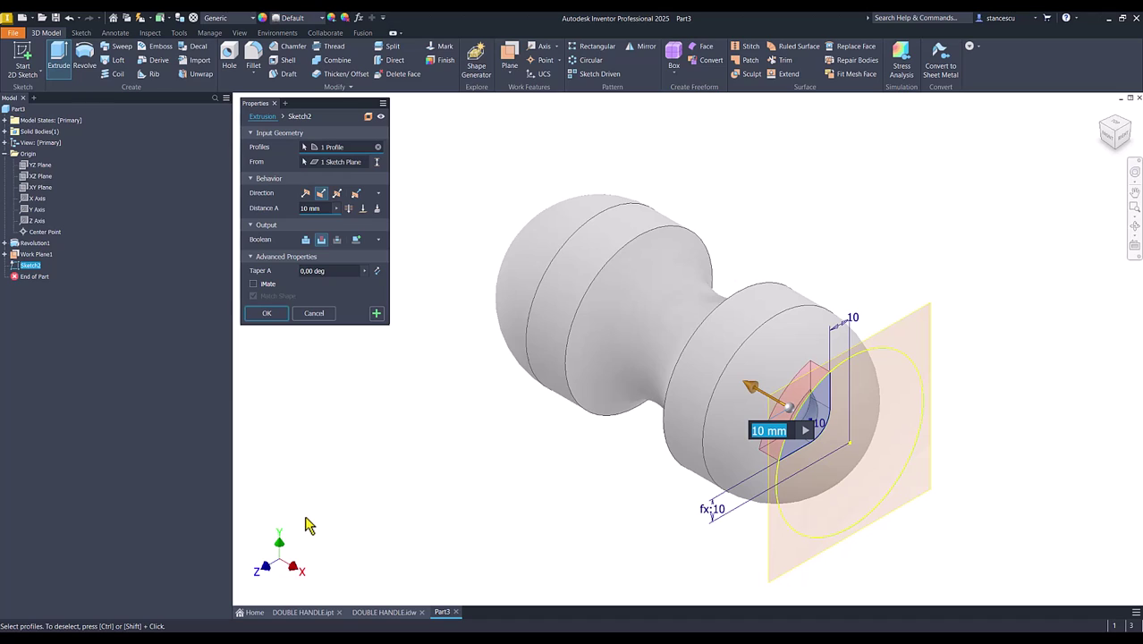
pyautogui.write('(165')
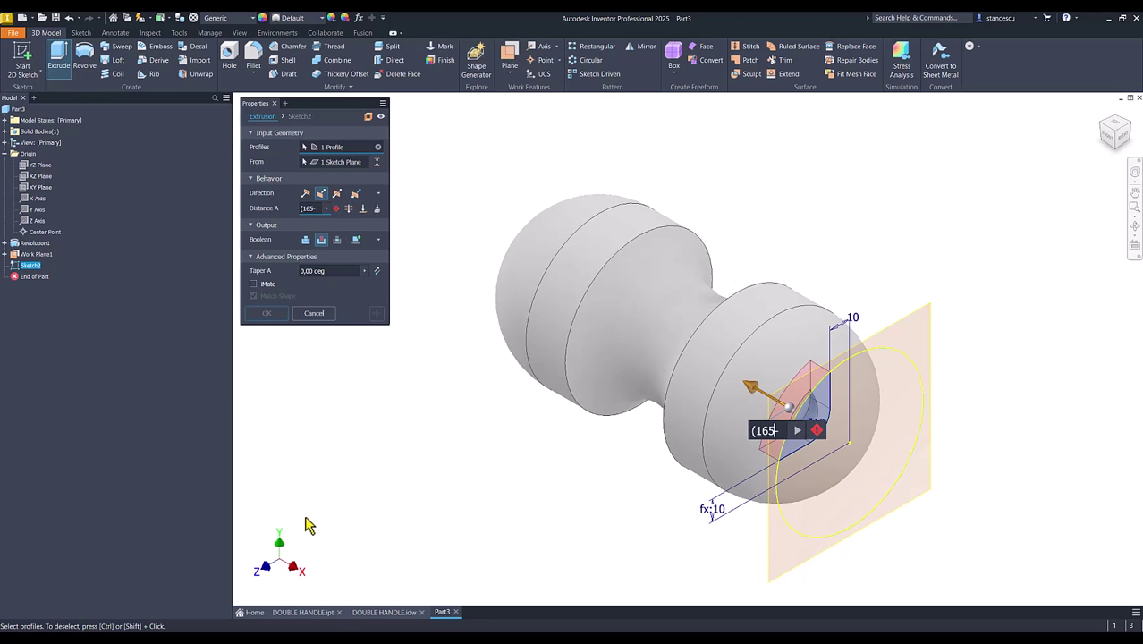
pyautogui.write('-60)')
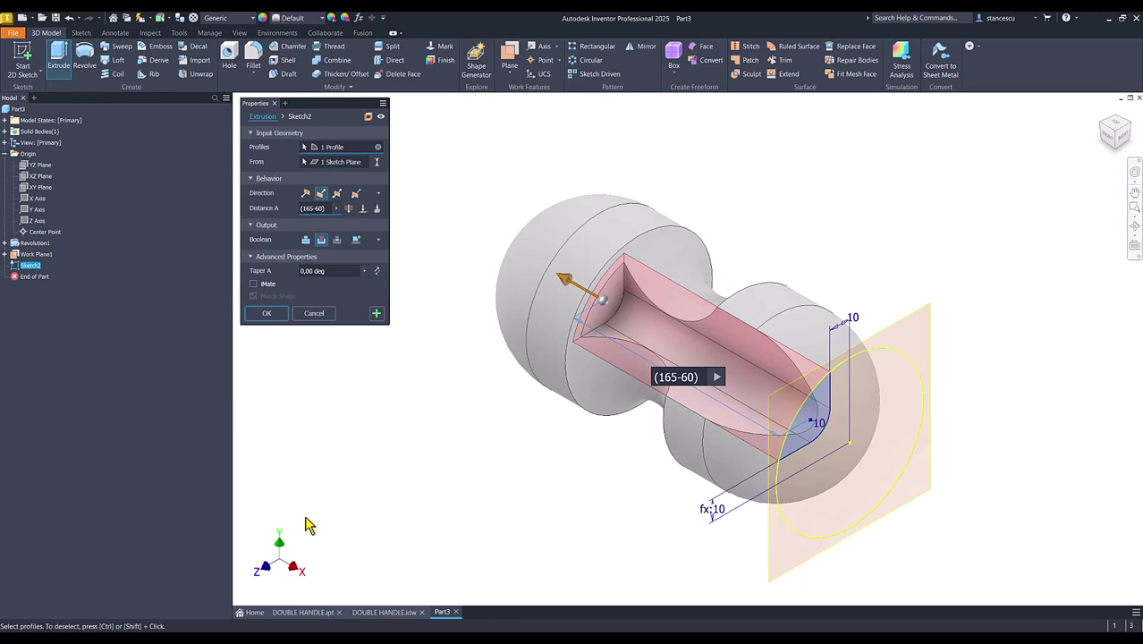
pyautogui.write('/2')
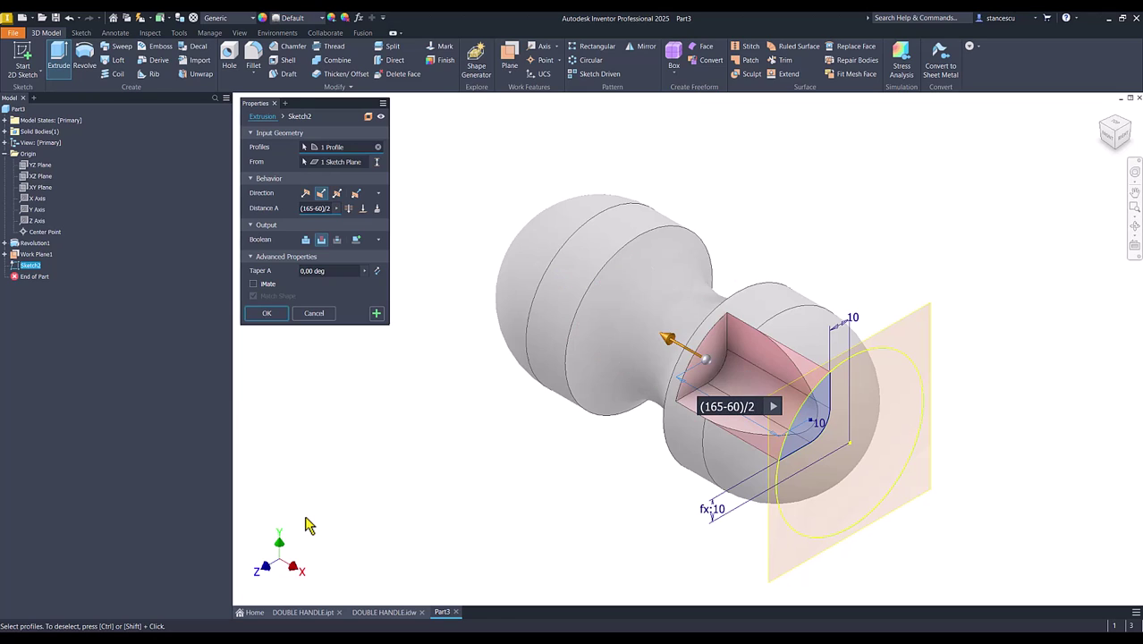
pyautogui.click(266, 313)
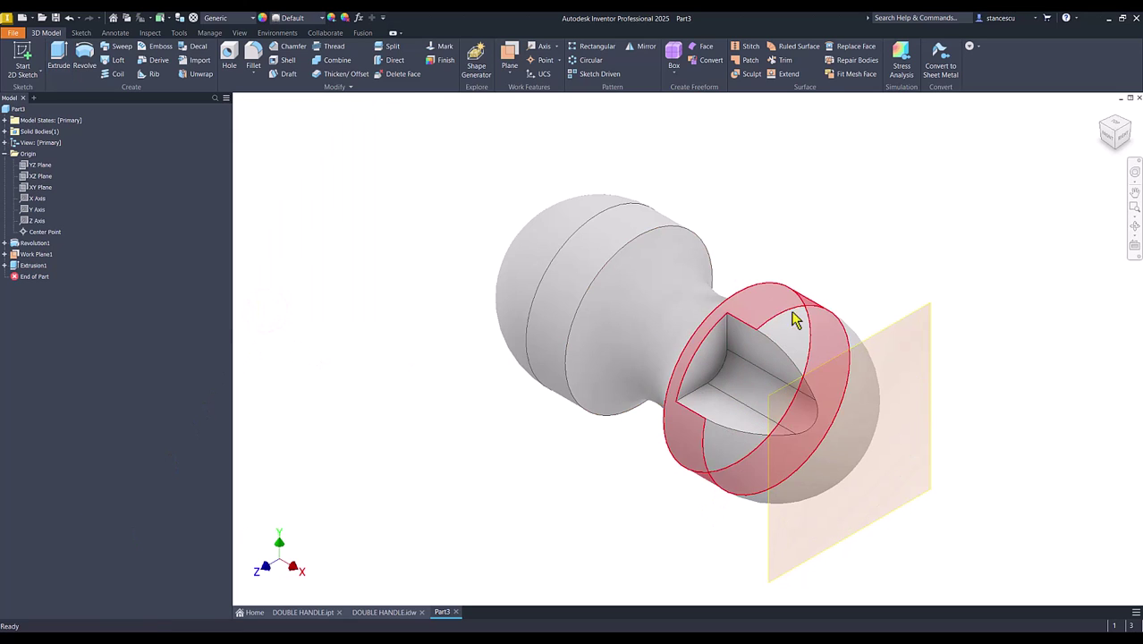
# Hide Work Plane1 and glance at the DOUBLE HANDLE.idw drawing before returning to Part3.
pyautogui.rightClick(894, 325)
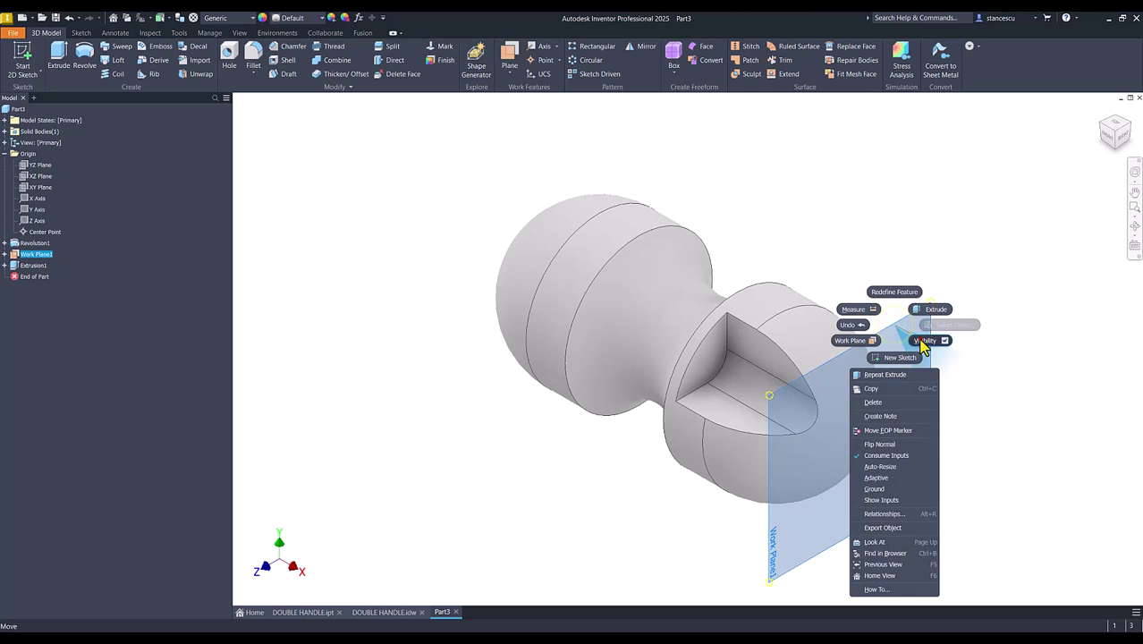
pyautogui.click(921, 339)
pyautogui.press('Num_Lock')
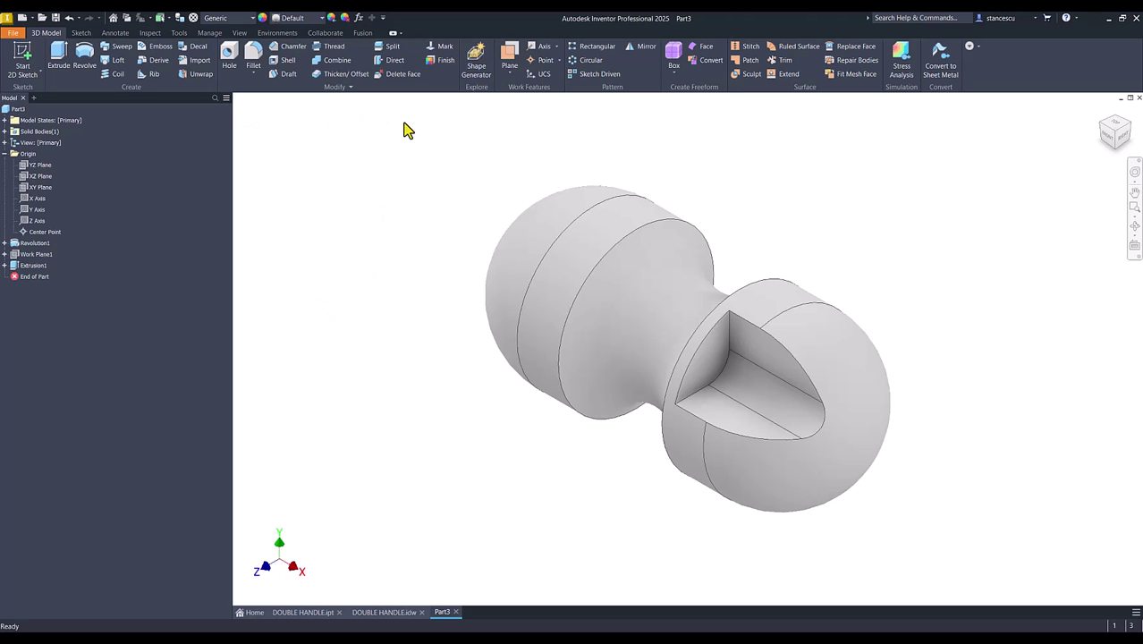
pyautogui.click(377, 615)
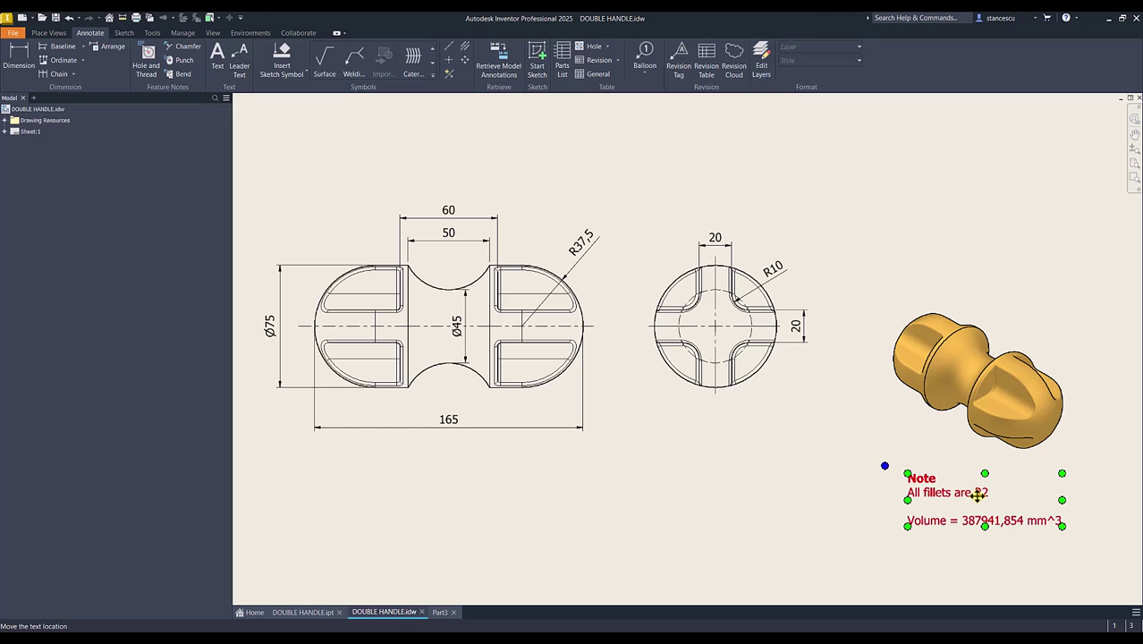
pyautogui.click(438, 611)
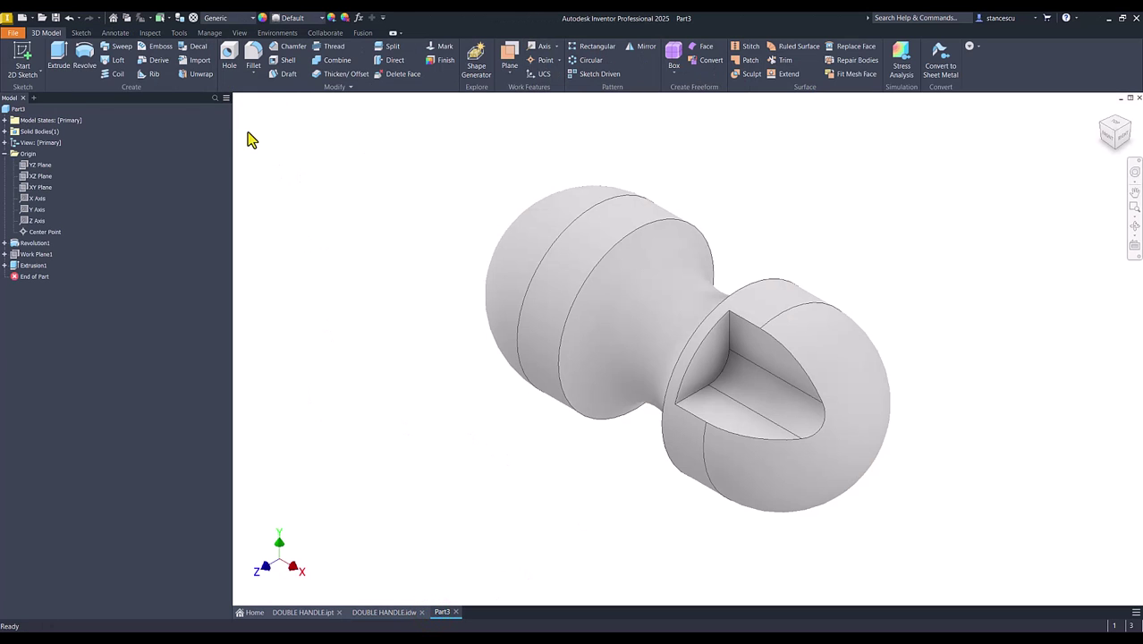
# Fillet the pocket's three inner edges and then its eight rim edges at 2 mm.
pyautogui.click(730, 326)
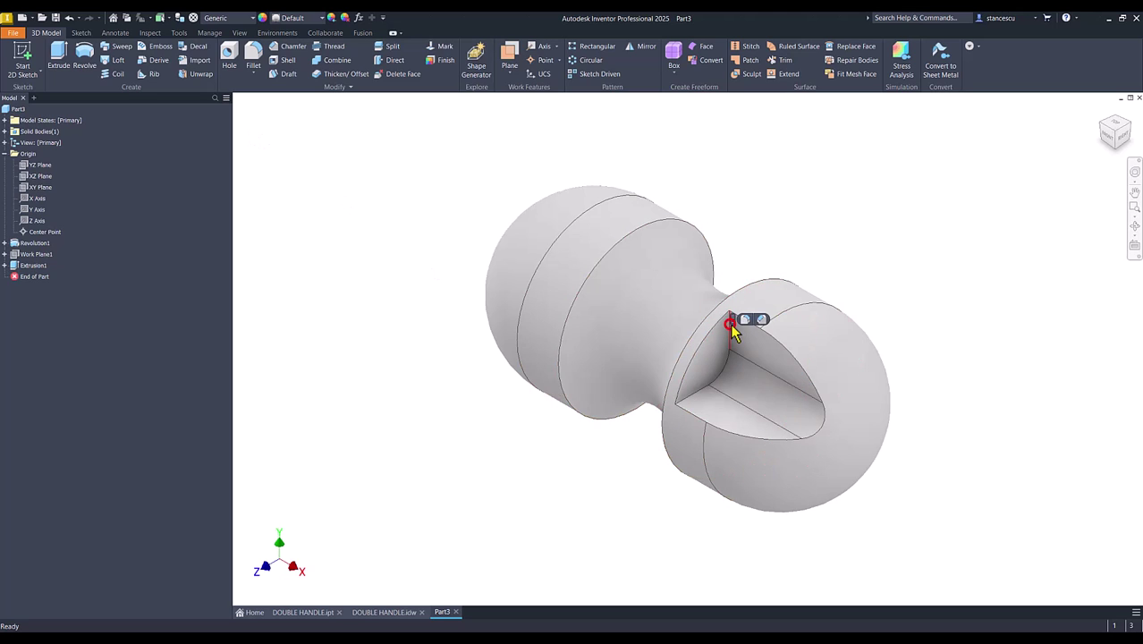
pyautogui.click(744, 321)
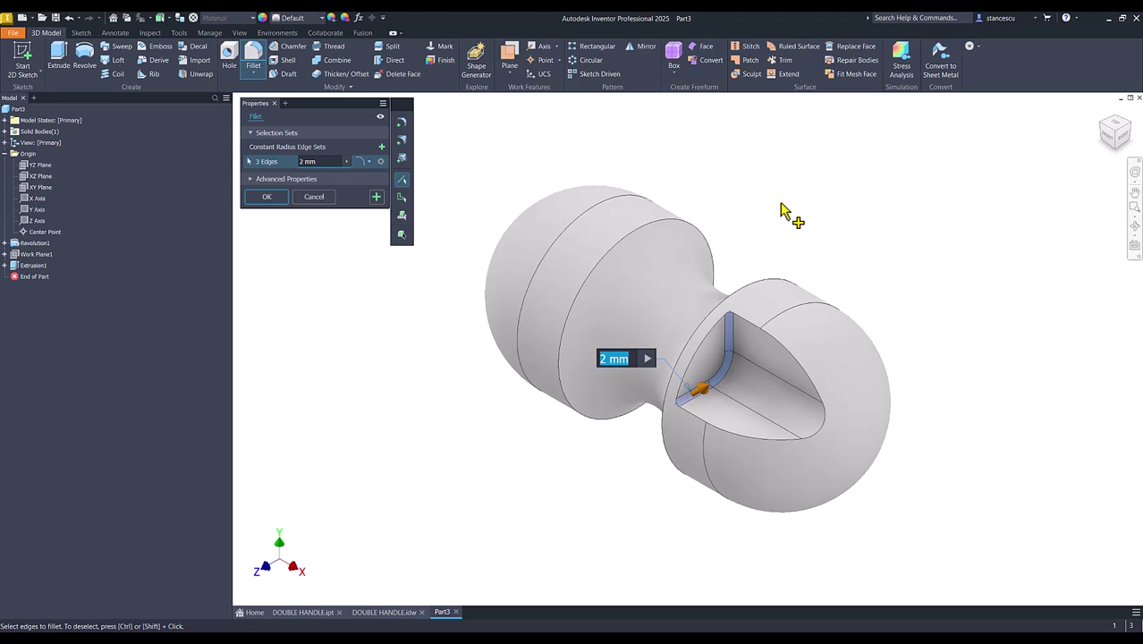
pyautogui.click(376, 198)
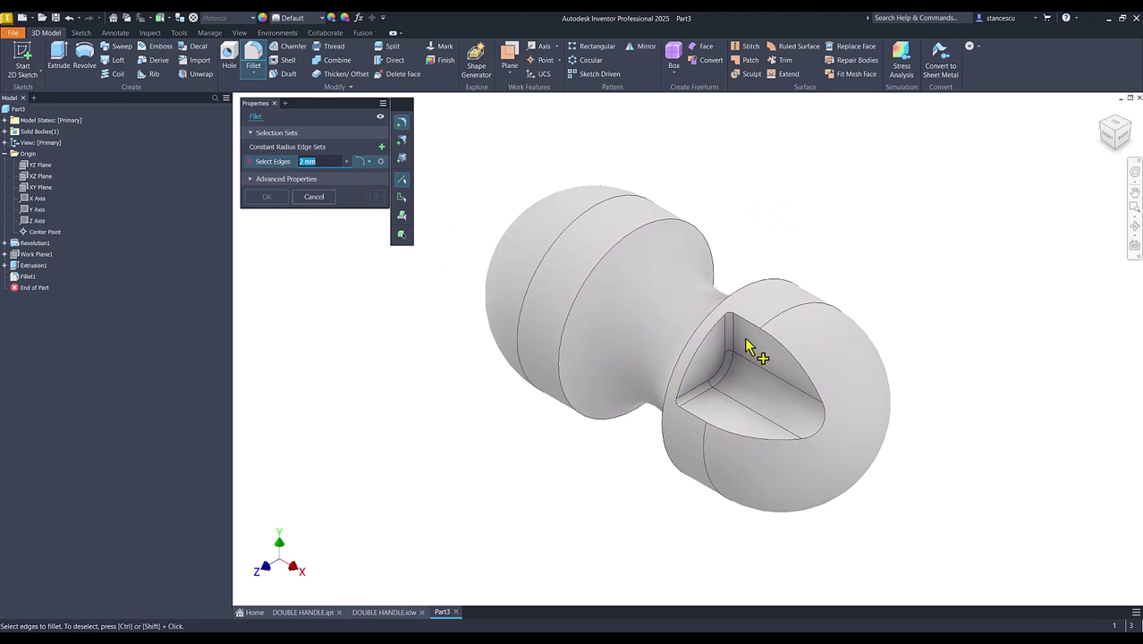
pyautogui.click(775, 354)
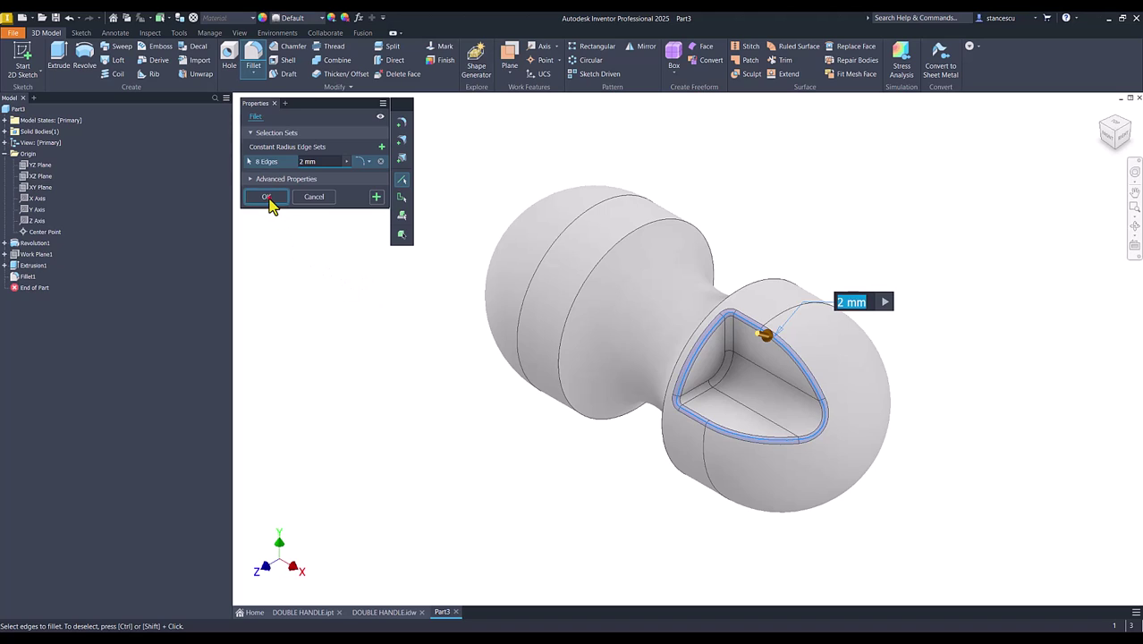
pyautogui.click(266, 198)
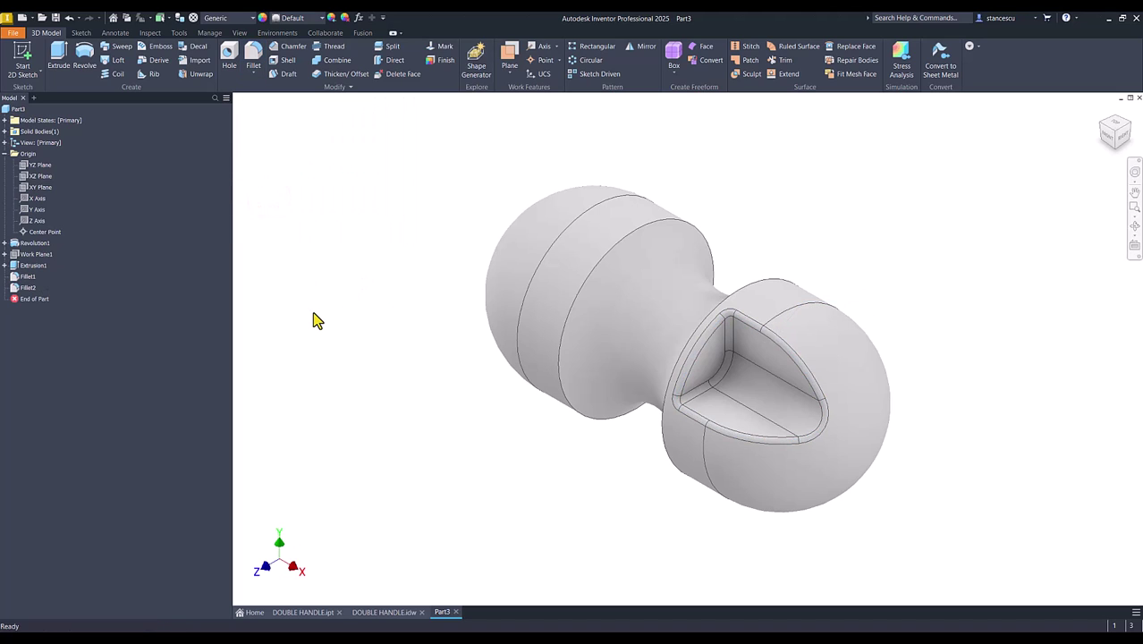
# Circular-pattern Extrusion1, Fillet1 and Fillet2 four times over 360° around the right lobe's cylinder.
pyautogui.click(357, 257)
pyautogui.click(590, 60)
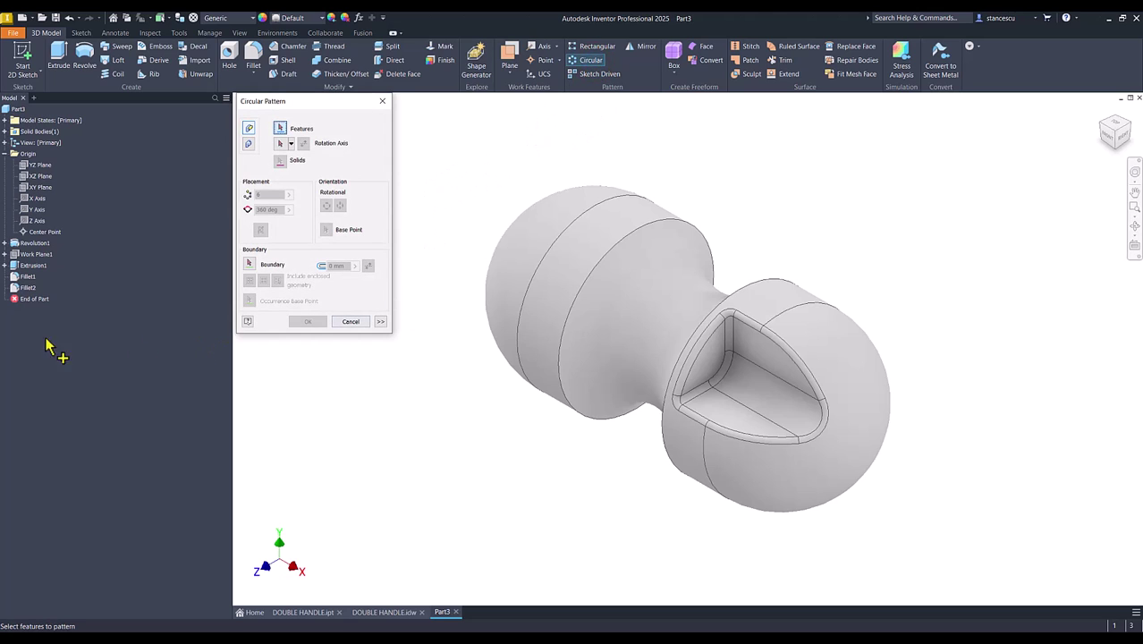
pyautogui.click(21, 288)
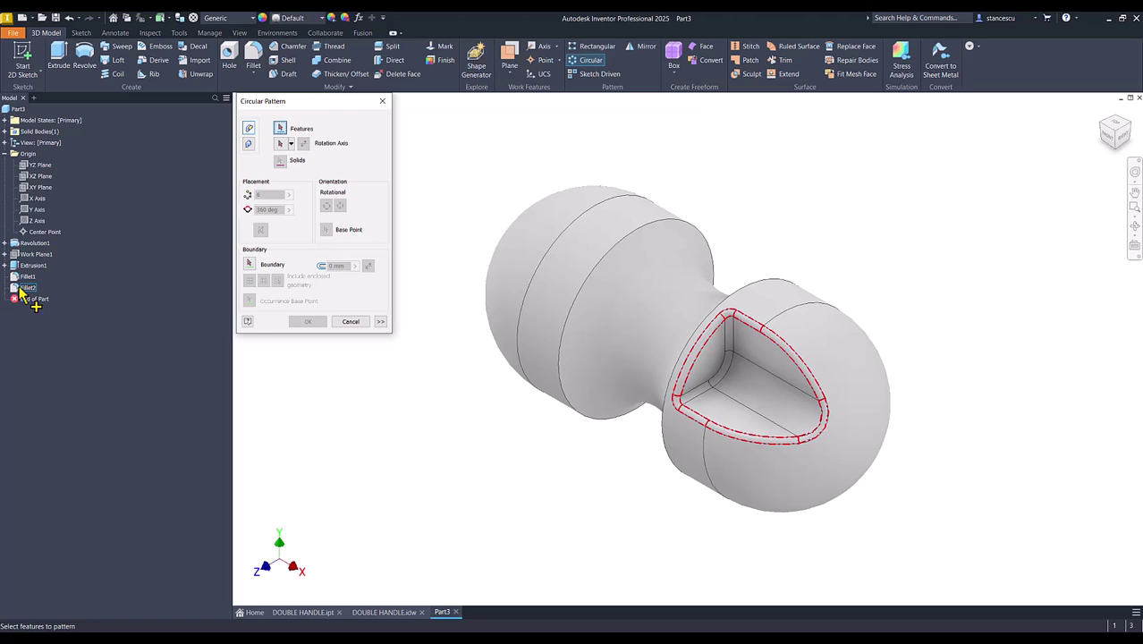
pyautogui.click(21, 288)
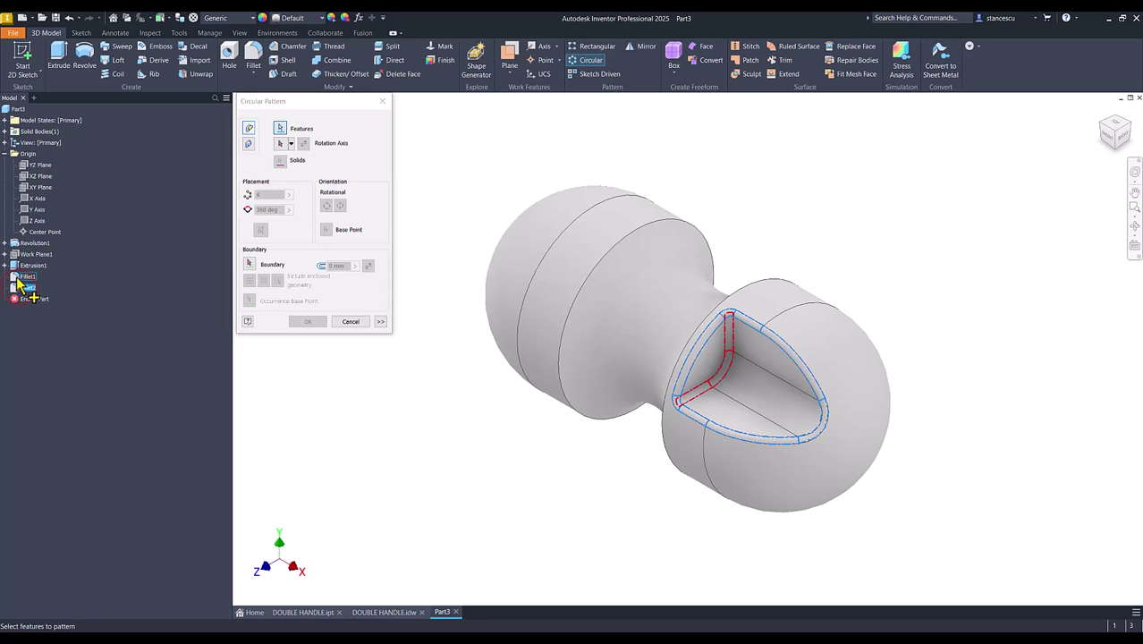
pyautogui.click(20, 277)
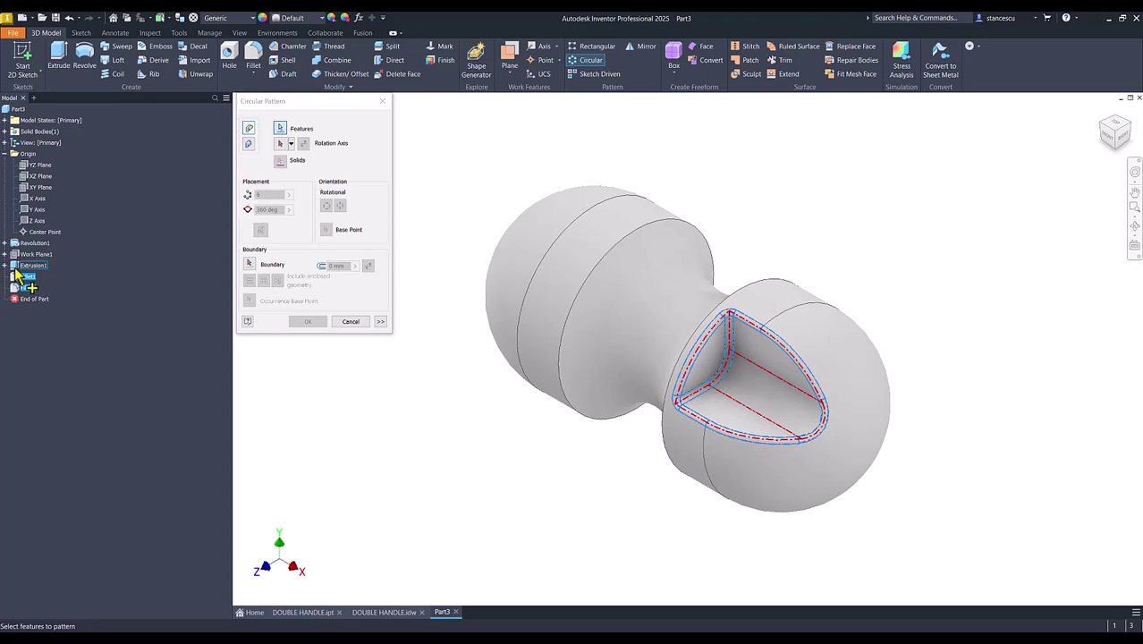
pyautogui.click(22, 265)
pyautogui.click(279, 146)
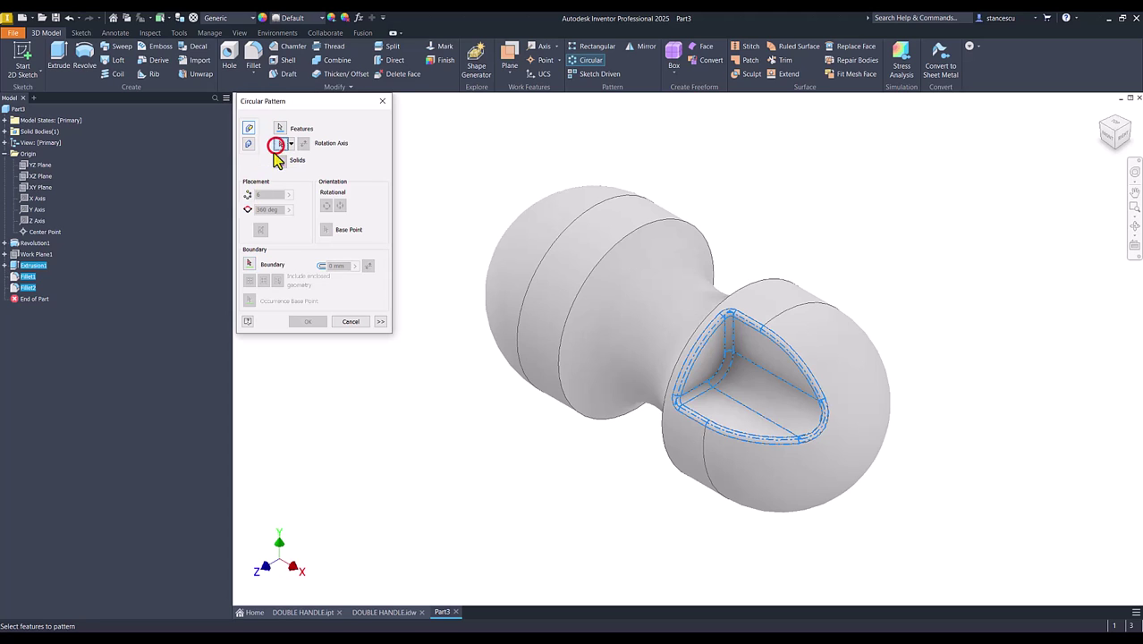
pyautogui.click(787, 299)
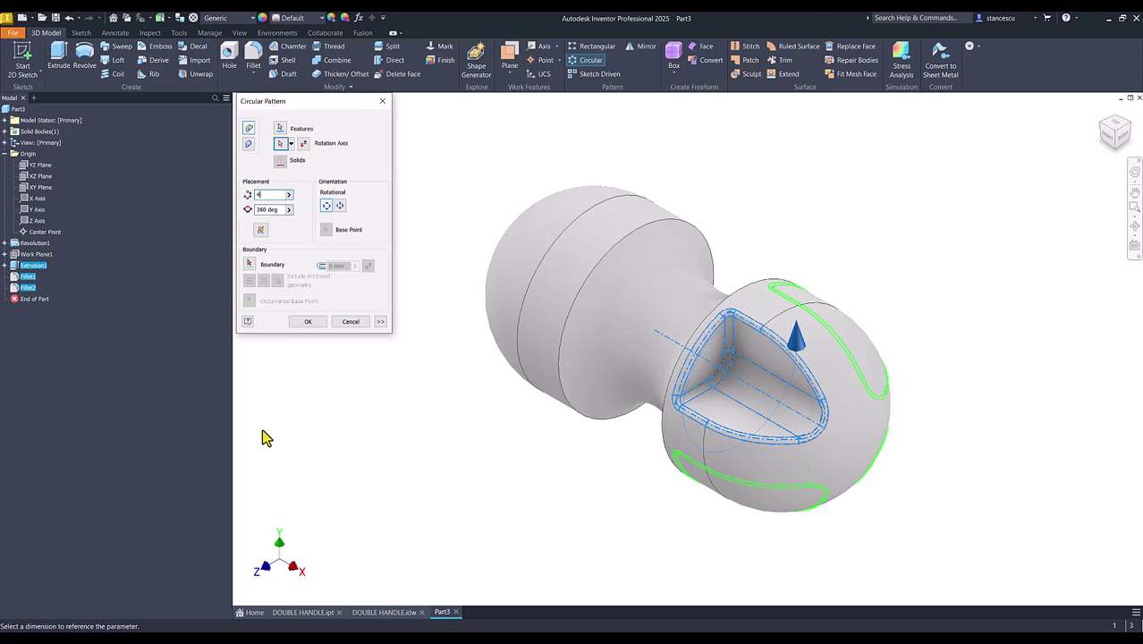
pyautogui.click(302, 323)
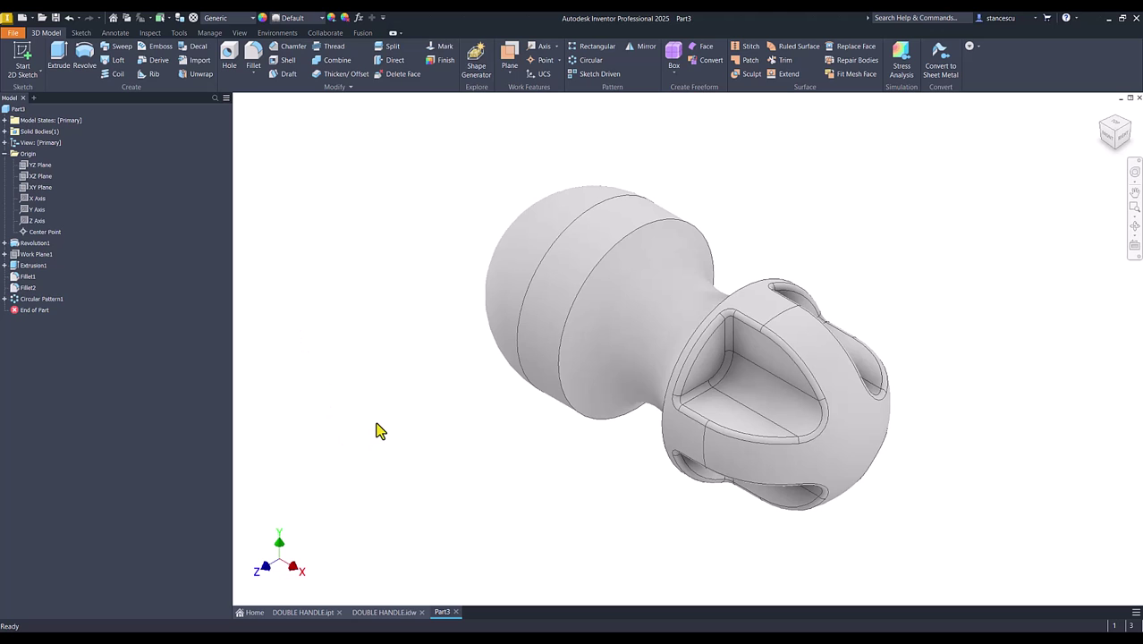
pyautogui.press('F5')
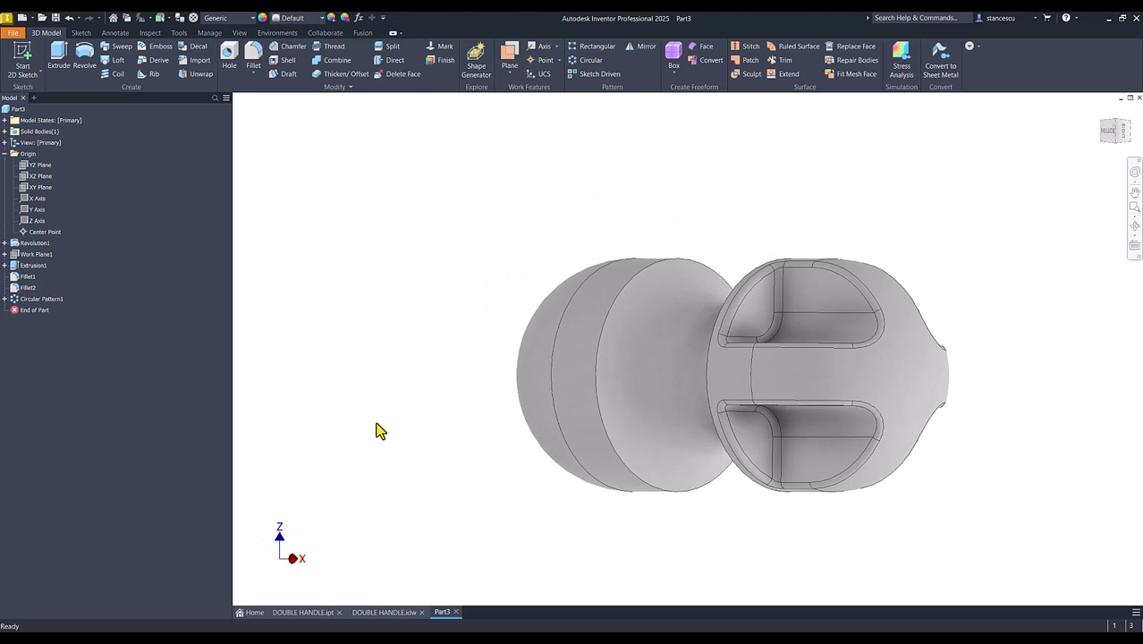
pyautogui.press('F6')
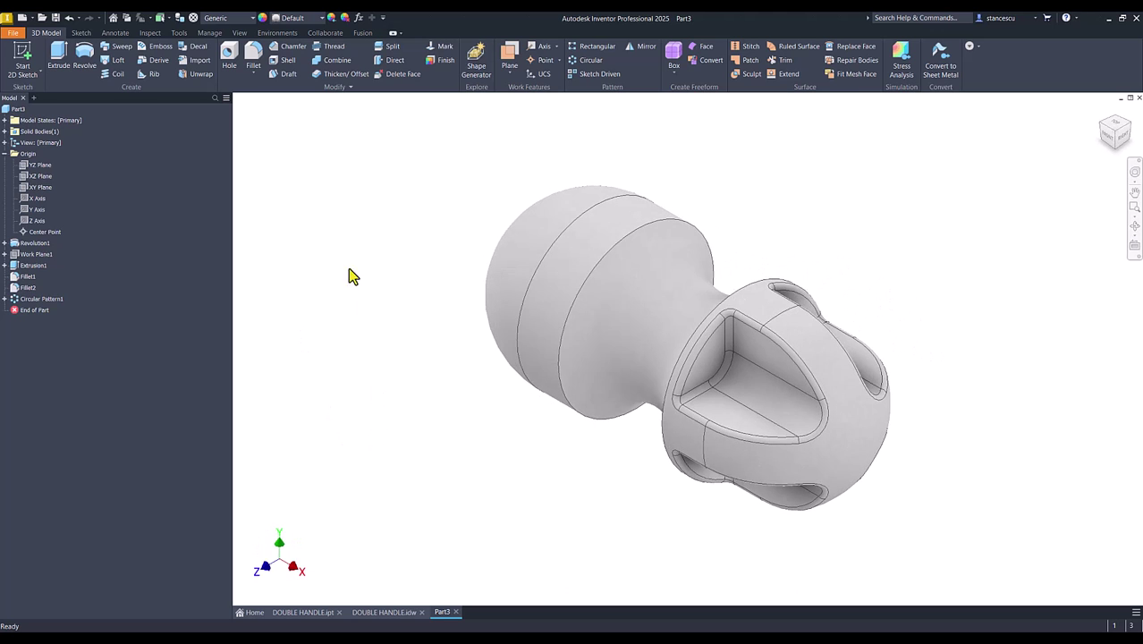
# Mirror Extrusion1, both fillets and Circular Pattern1 across the YZ Plane.
pyautogui.click(354, 248)
pyautogui.click(644, 47)
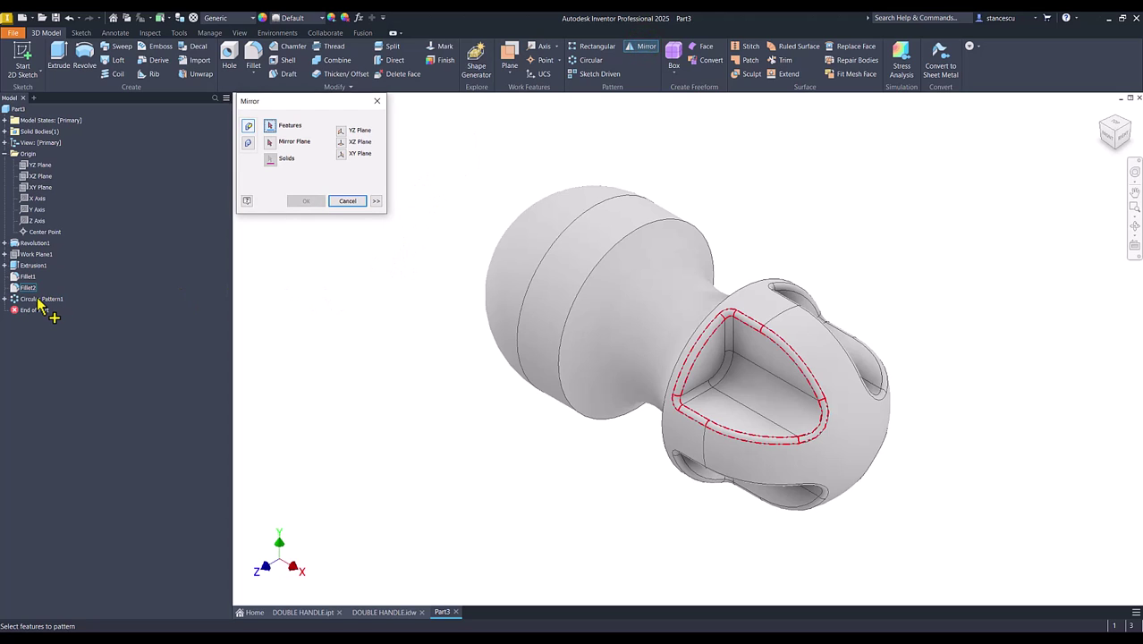
pyautogui.click(37, 300)
pyautogui.keyDown('shift'); pyautogui.click(33, 265); pyautogui.keyUp('shift')
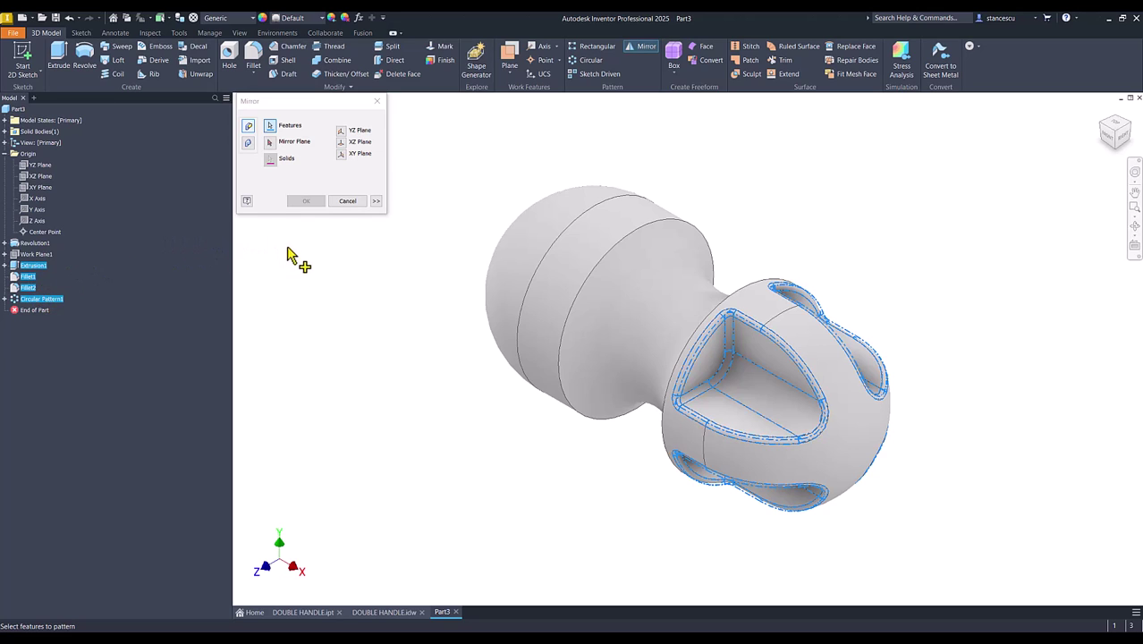
pyautogui.click(274, 145)
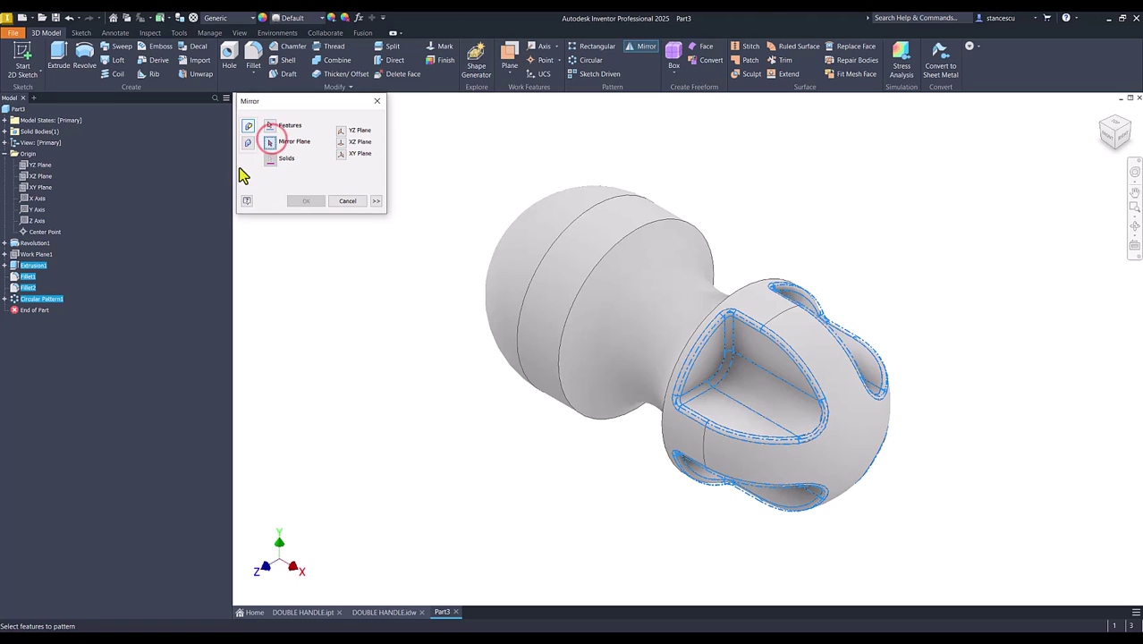
pyautogui.click(40, 166)
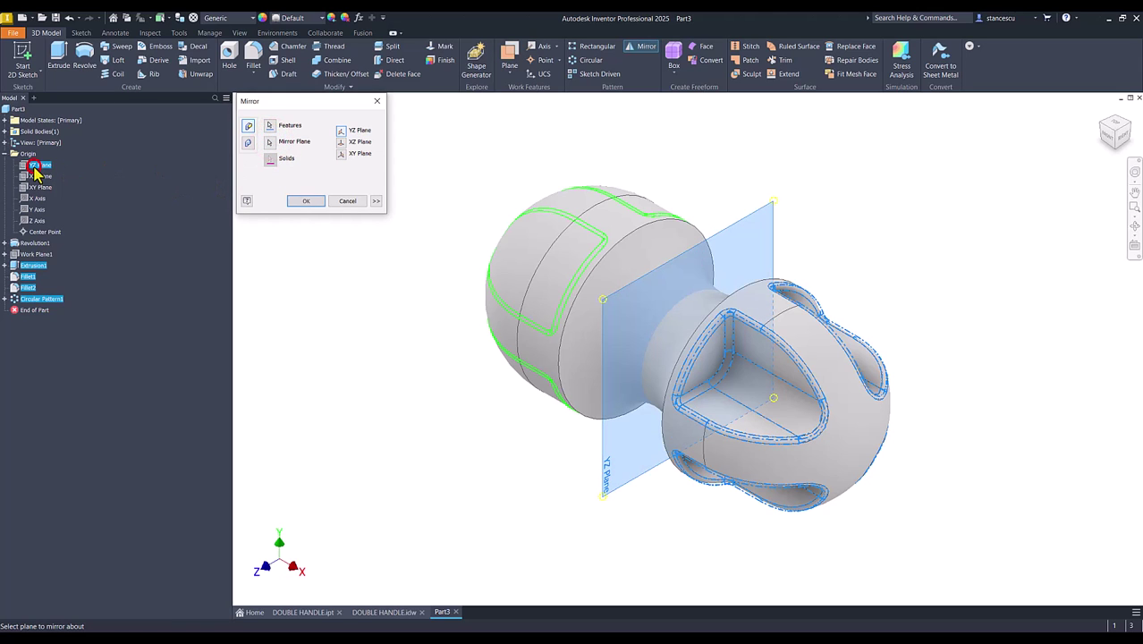
pyautogui.click(307, 201)
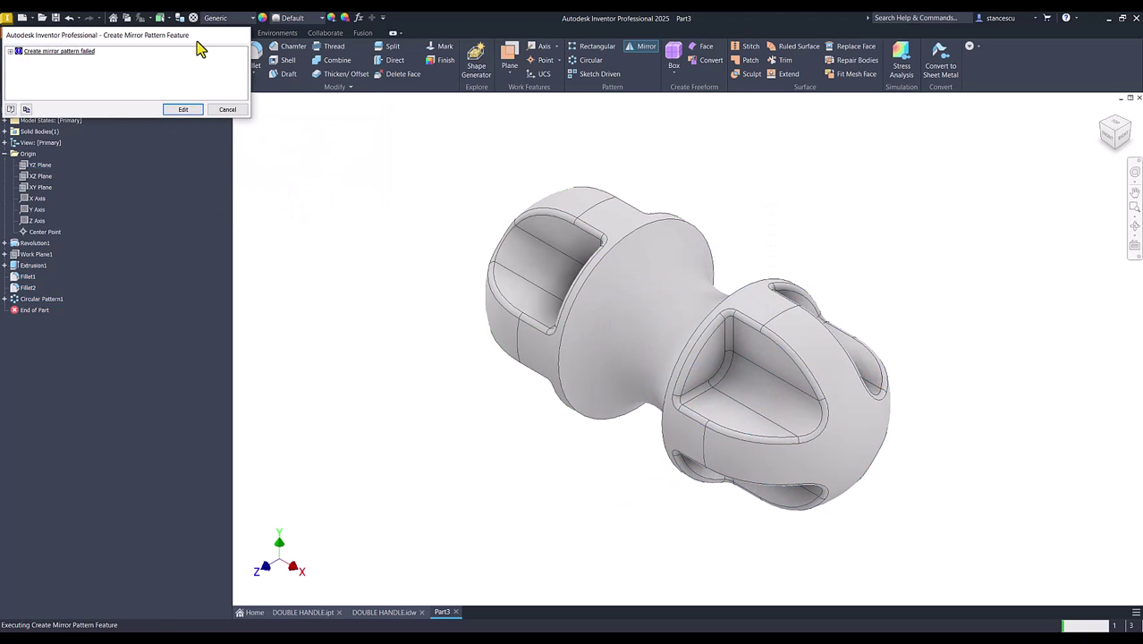
# Expand the mirror error details down to Circular Pattern1's failure and copy them to the clipboard.
pyautogui.moveTo(203, 38); pyautogui.dragTo(444, 197)
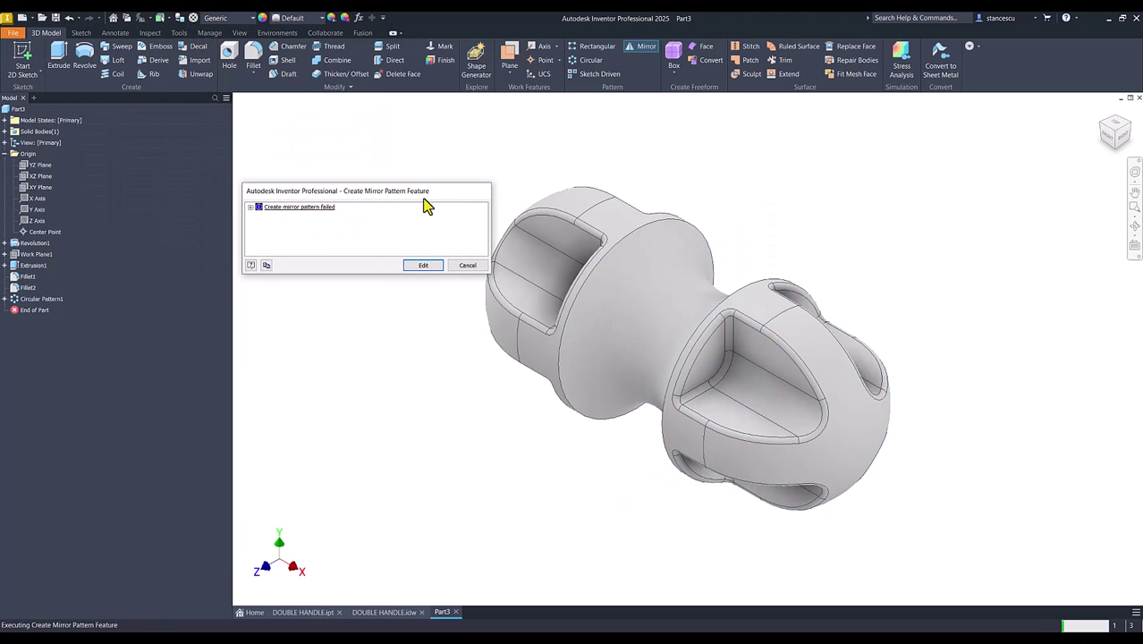
pyautogui.click(251, 208)
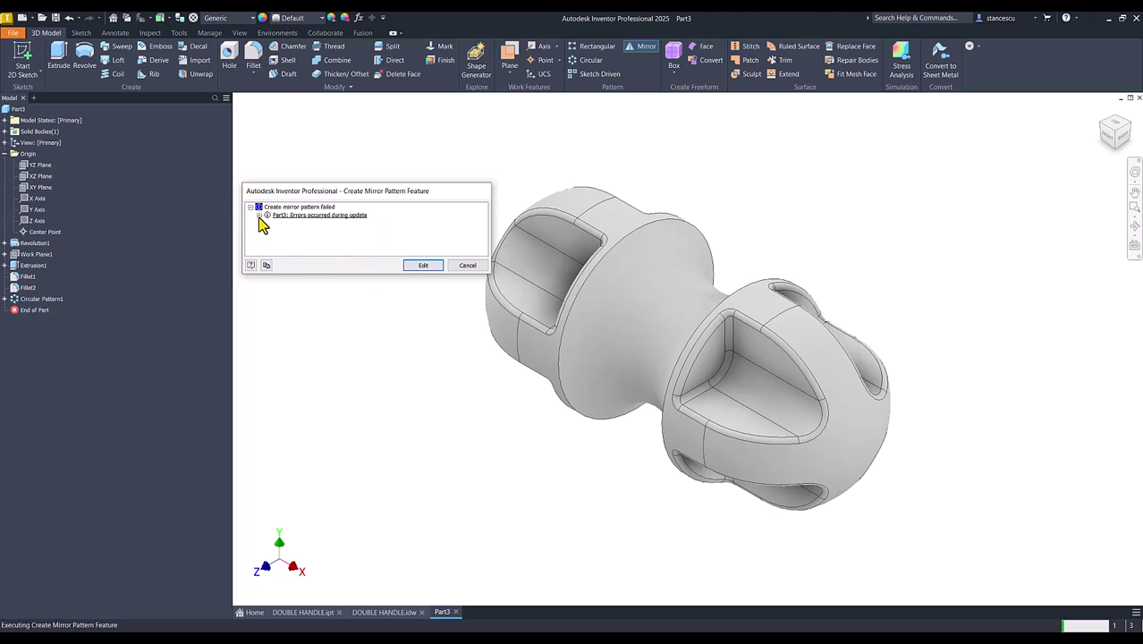
pyautogui.click(258, 216)
pyautogui.click(267, 224)
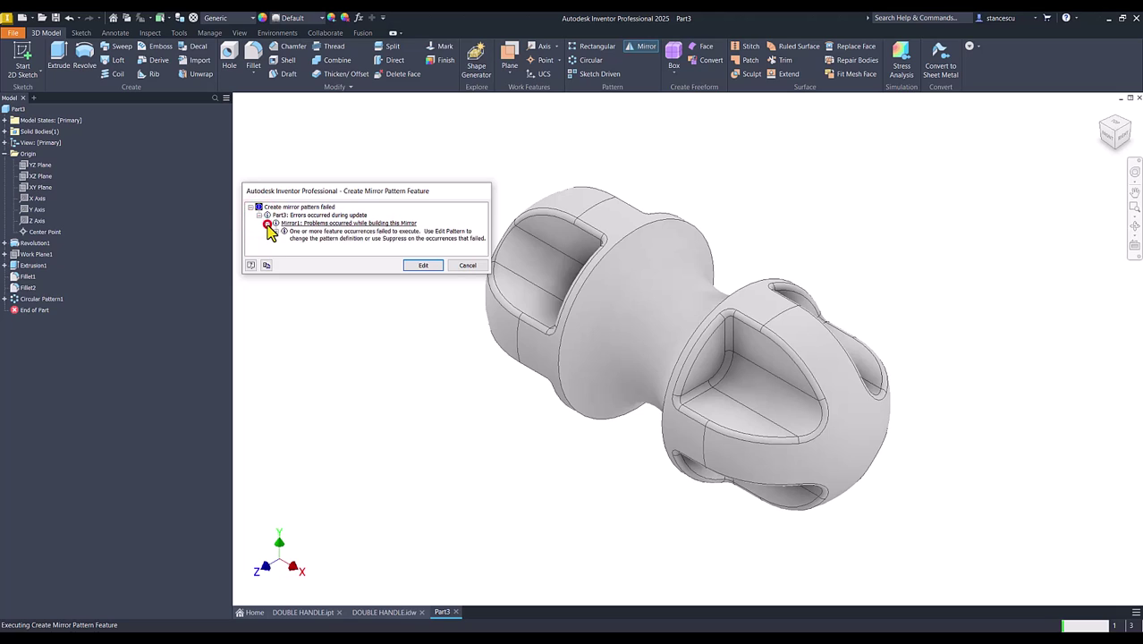
pyautogui.click(275, 231)
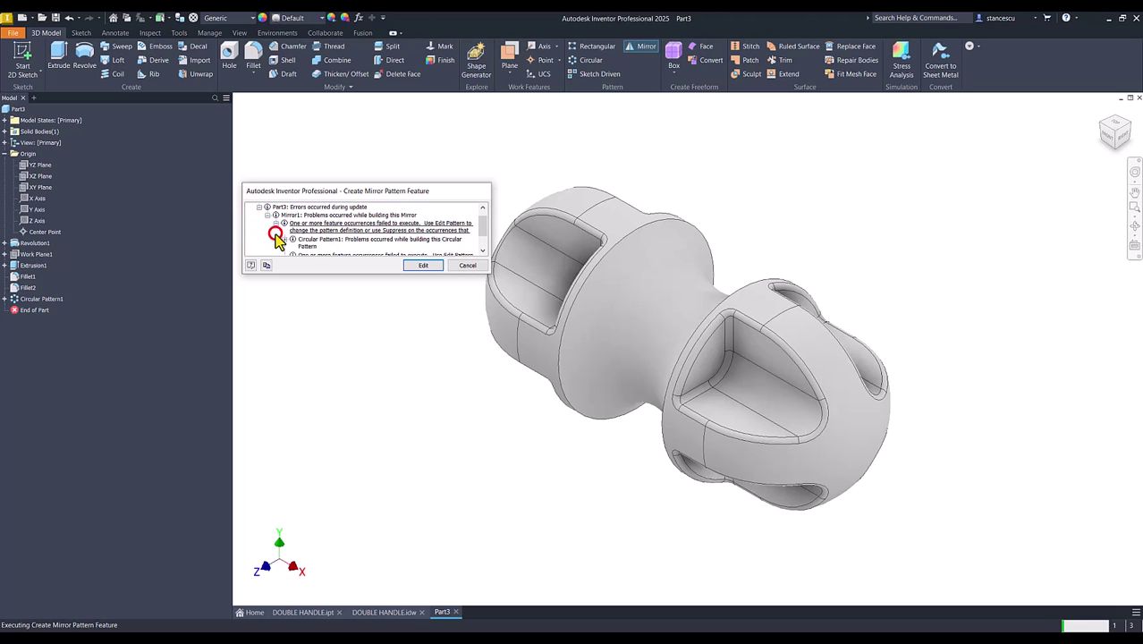
pyautogui.click(277, 234)
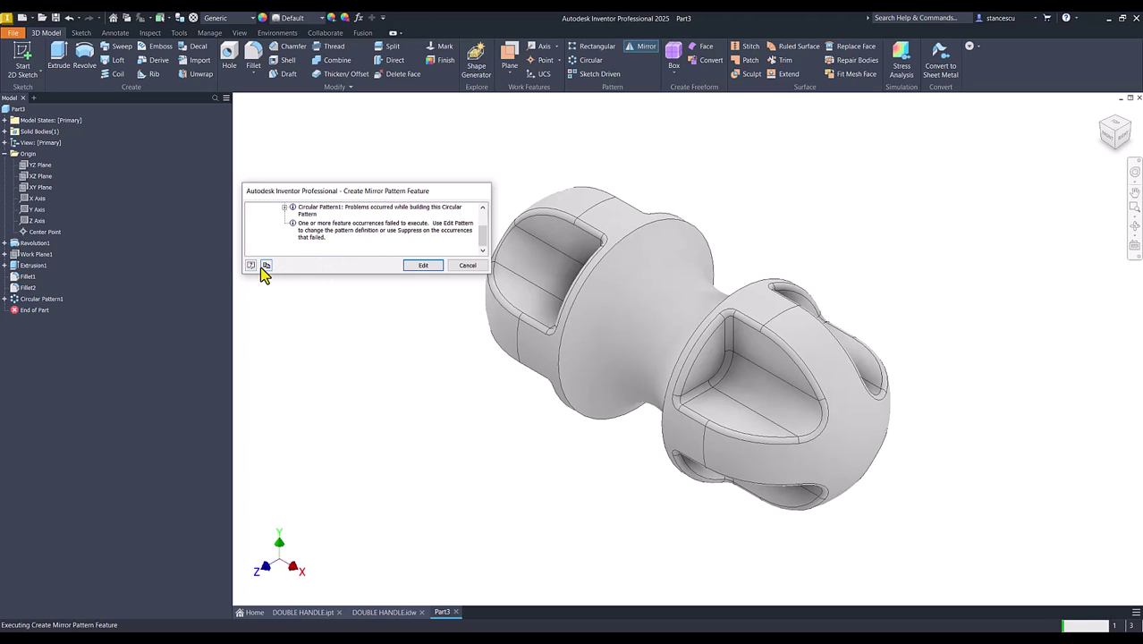
pyautogui.click(265, 265)
# Widen the Notepad error report so its lines unwrap, then move it off-screen.
pyautogui.moveTo(1142, 94); pyautogui.dragTo(612, 146)
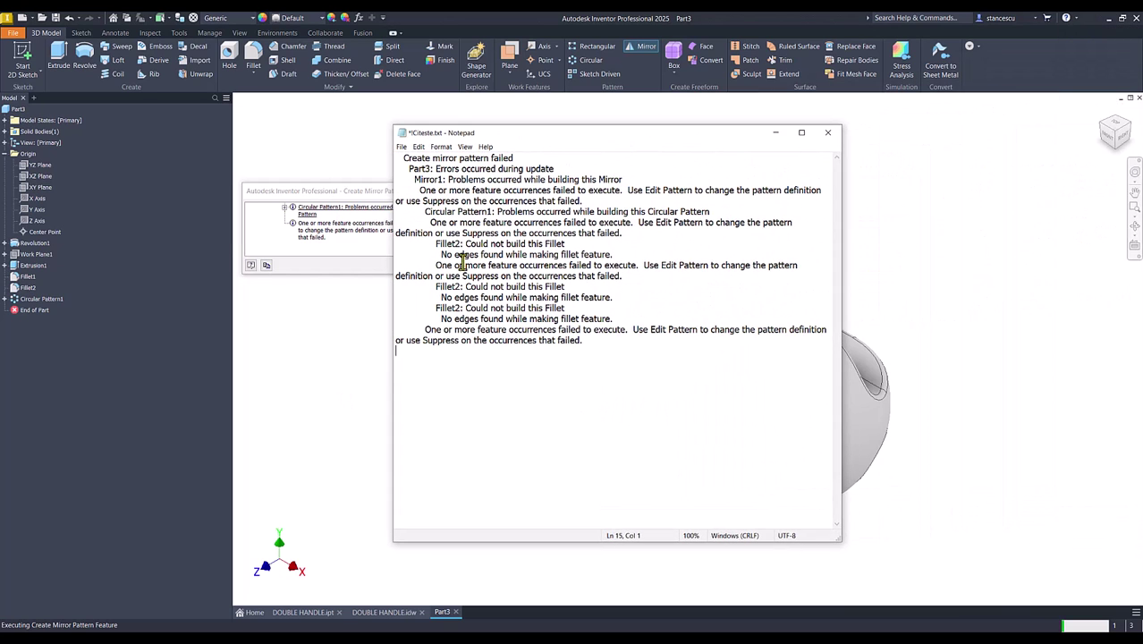
pyautogui.moveTo(843, 343); pyautogui.dragTo(1062, 343)
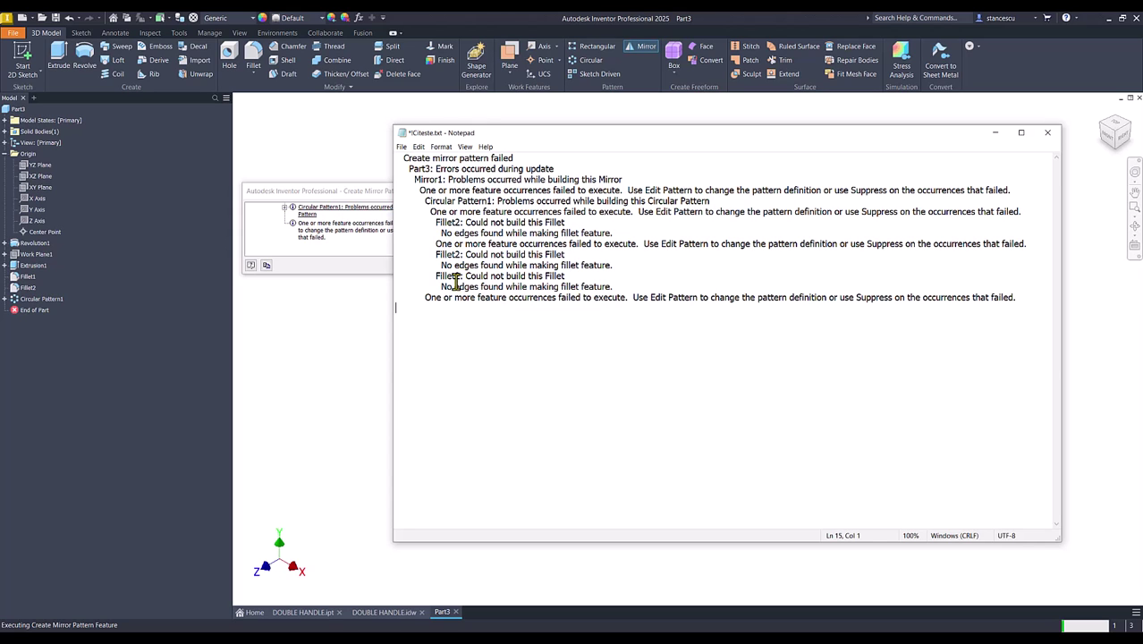
pyautogui.moveTo(653, 142); pyautogui.dragTo(1142, 134)
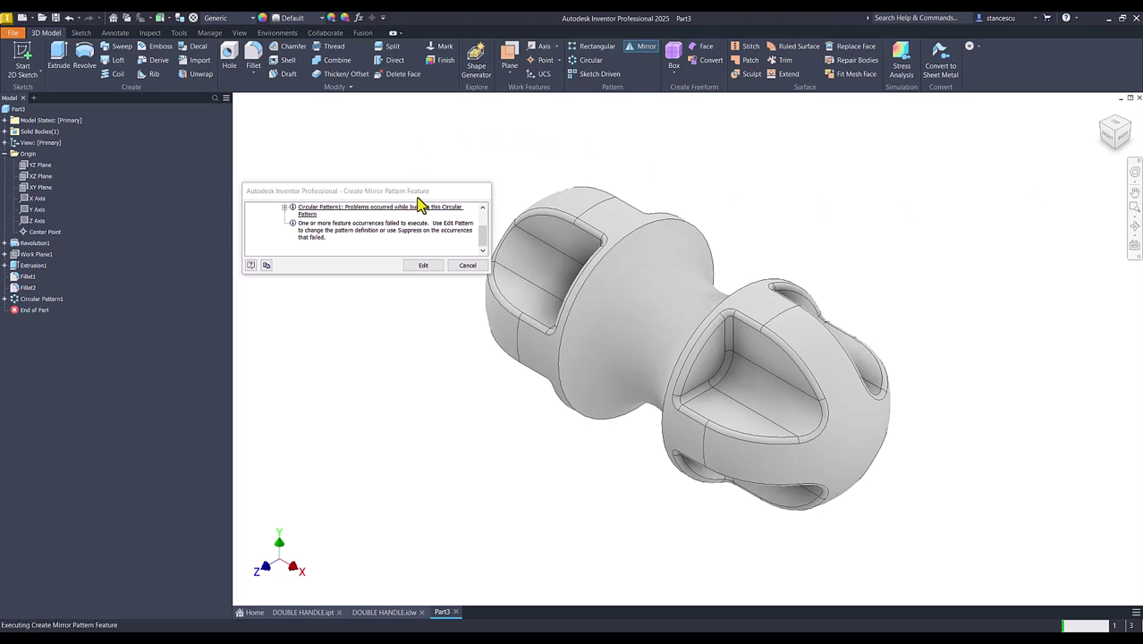
# Cancel the failed mirror and suppress the Fillet2 feature.
pyautogui.click(467, 267)
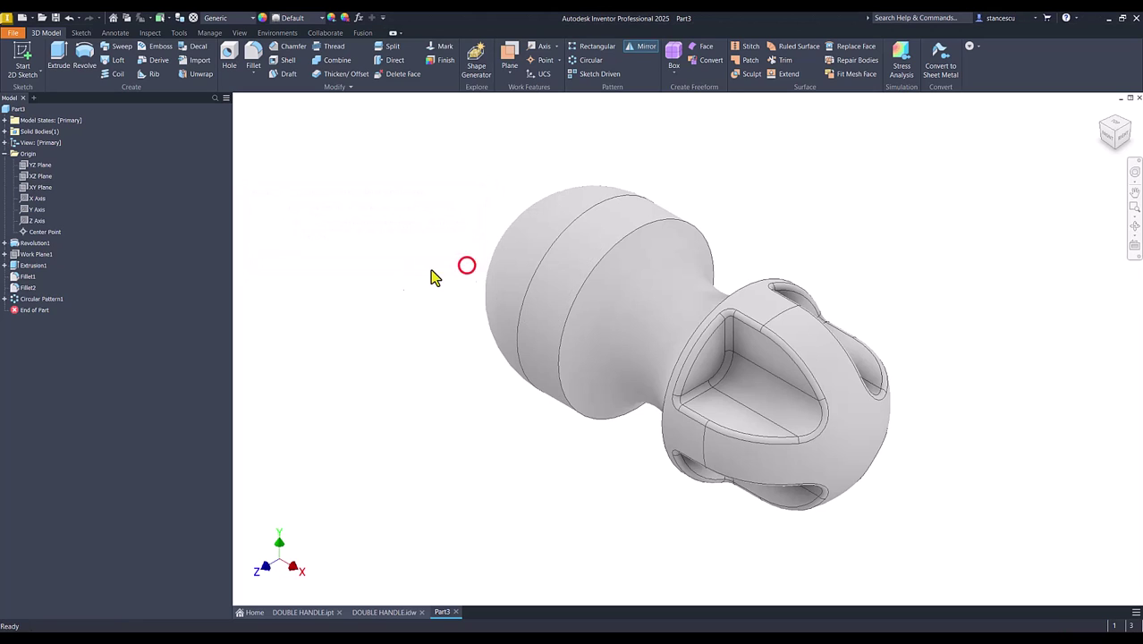
pyautogui.rightClick(22, 287)
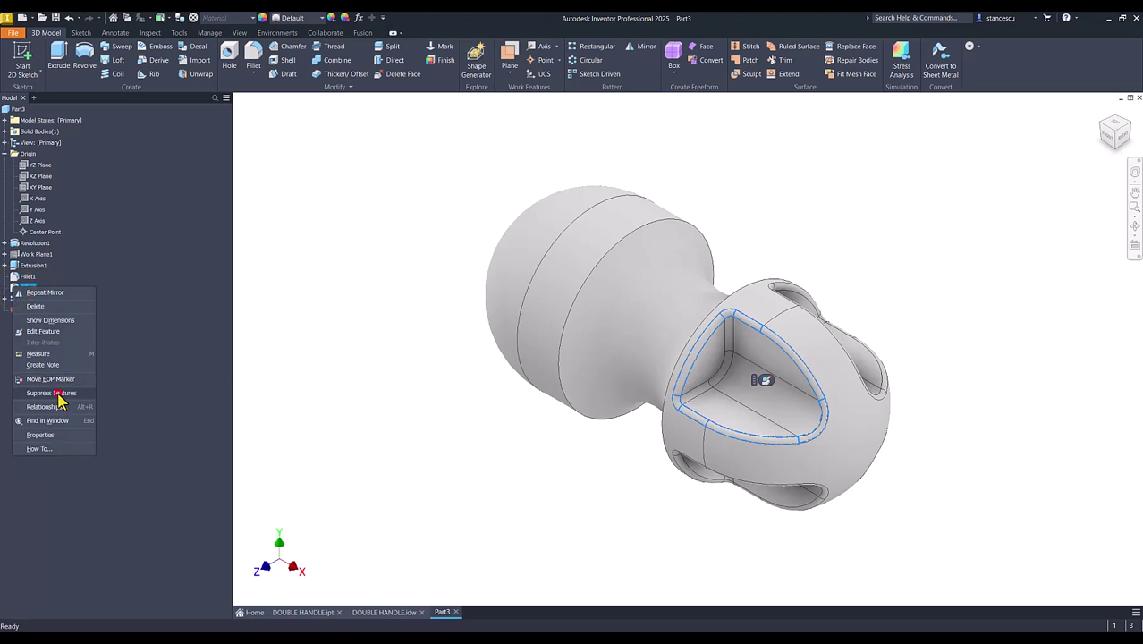
pyautogui.click(57, 396)
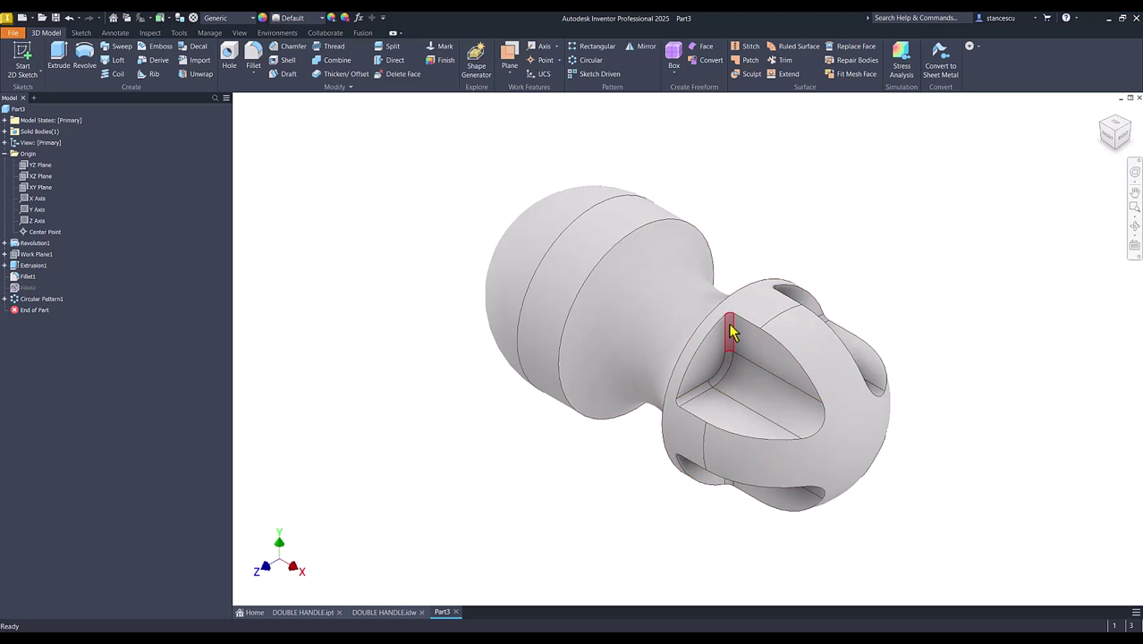
pyautogui.click(426, 194)
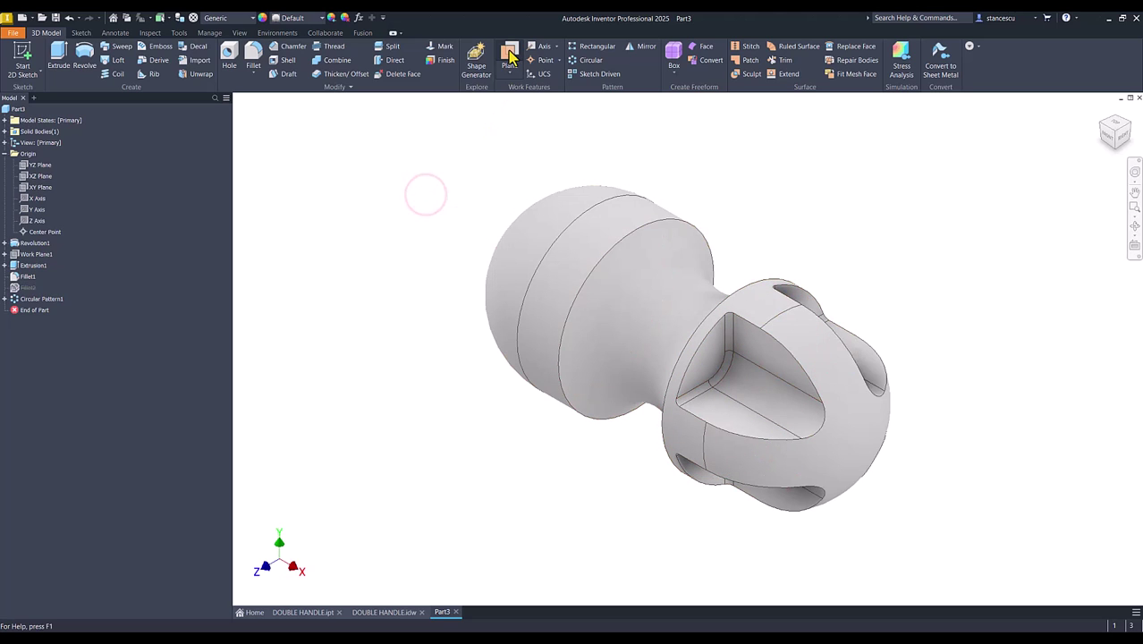
# Mirror Extrusion1, Fillet1, Fillet2 and Circular Pattern1 about the YZ Plane to create Mirror1.
pyautogui.click(643, 47)
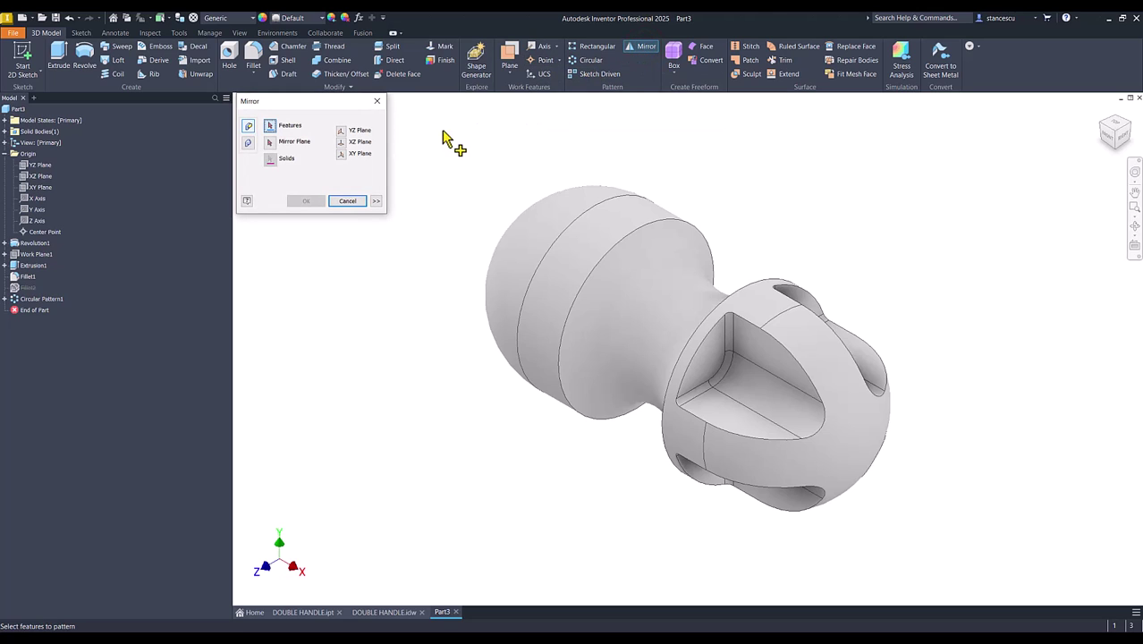
pyautogui.click(23, 299)
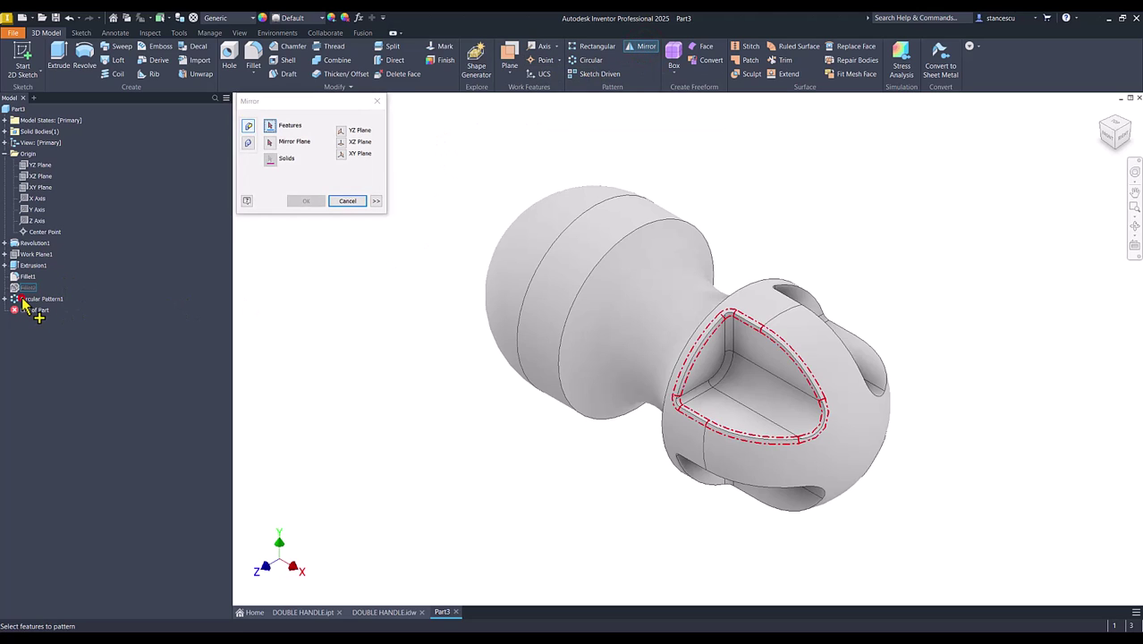
pyautogui.click(22, 299)
pyautogui.keyDown('ctrl'); pyautogui.click(27, 287); pyautogui.keyUp('ctrl')
pyautogui.keyDown('ctrl'); pyautogui.click(25, 267); pyautogui.keyUp('ctrl')
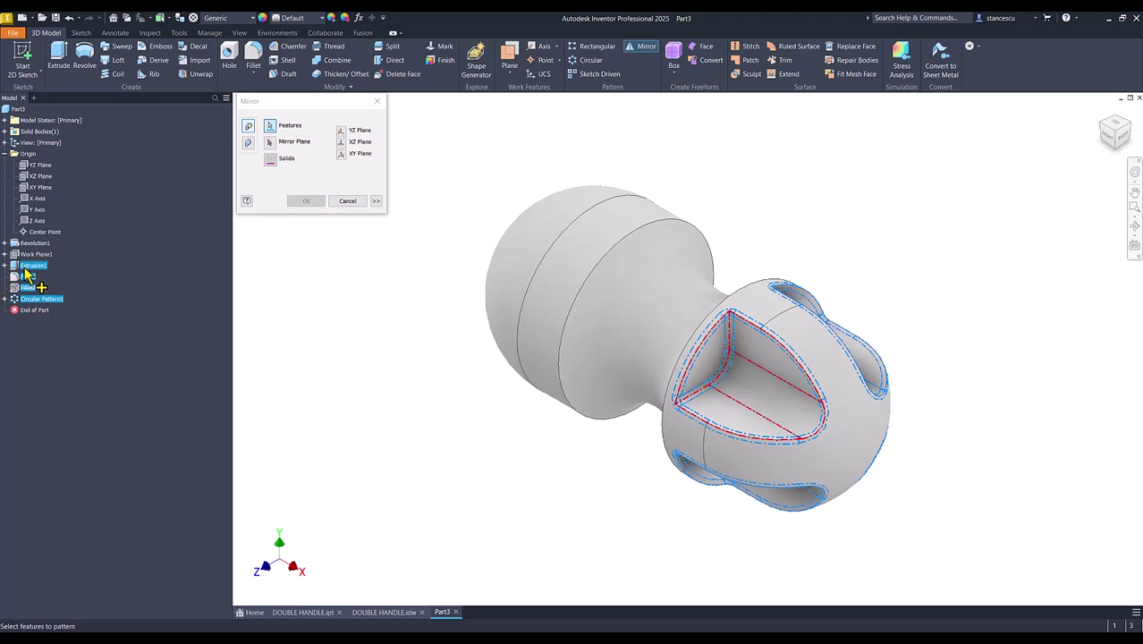
pyautogui.keyDown('ctrl'); pyautogui.click(25, 277); pyautogui.keyUp('ctrl')
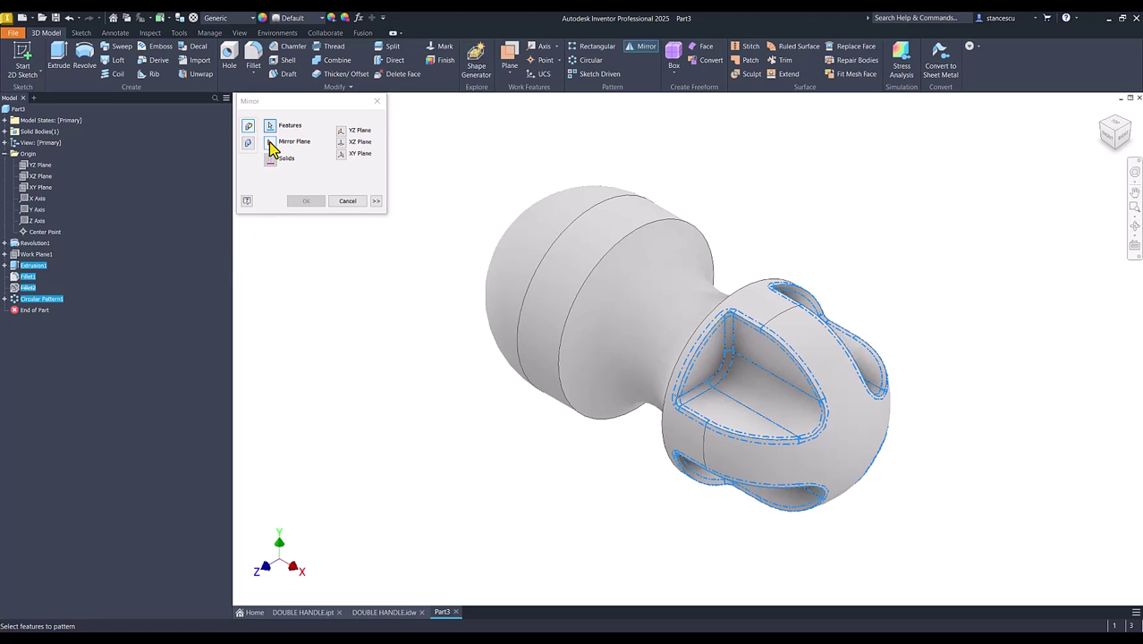
pyautogui.click(271, 144)
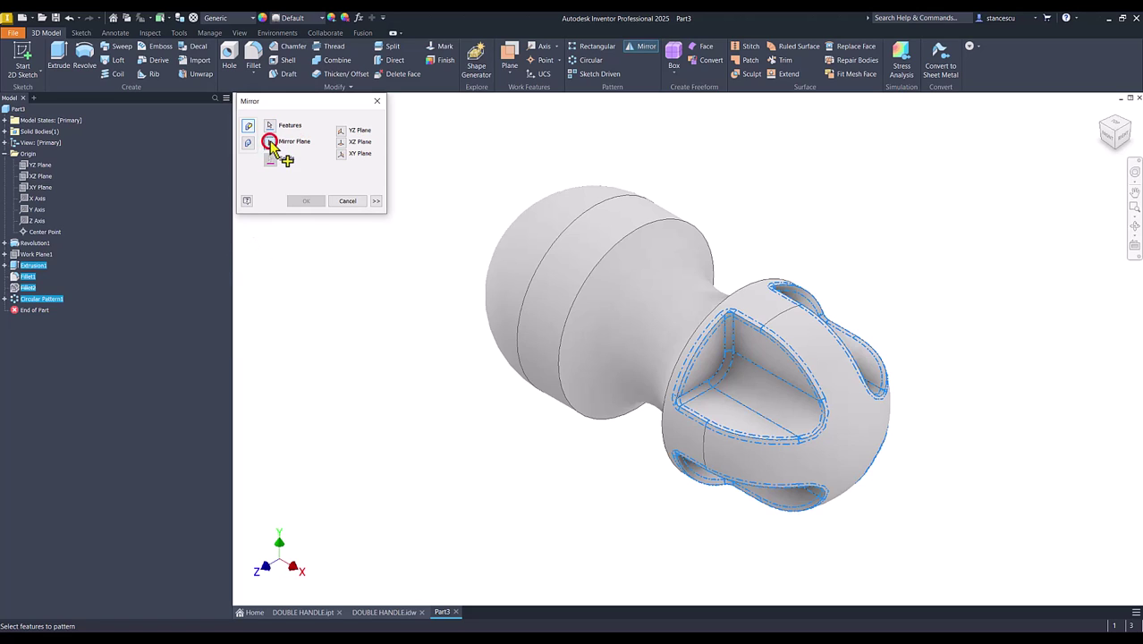
pyautogui.click(36, 166)
pyautogui.click(302, 202)
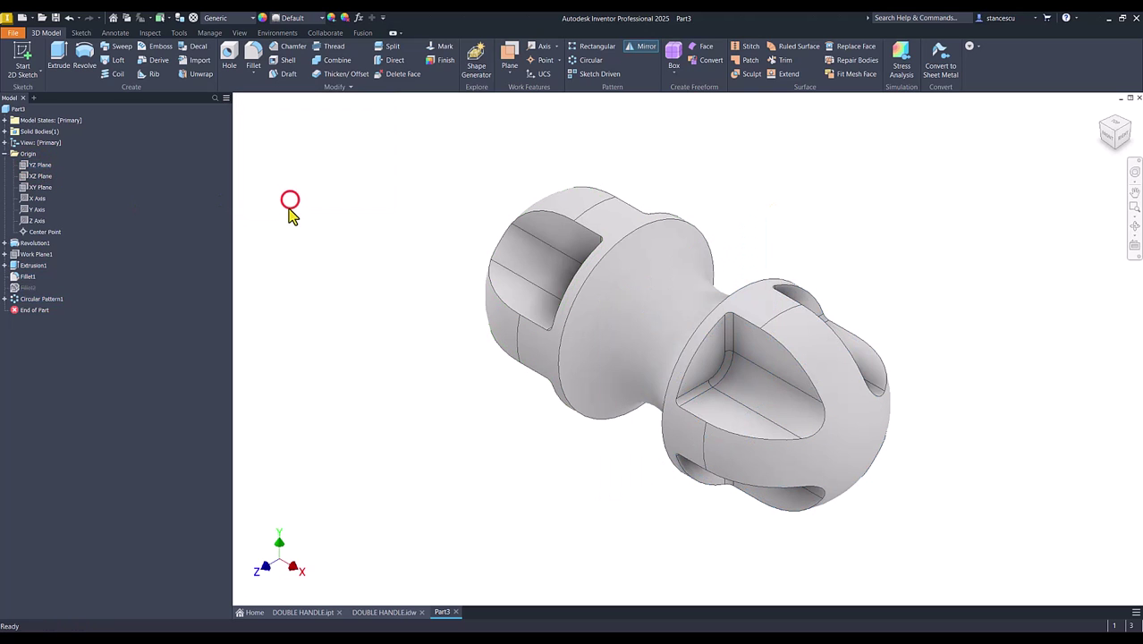
pyautogui.keyDown('shift'); pyautogui.moveTo(313, 426); pyautogui.dragTo(408, 219, button='middle'); pyautogui.keyUp('shift')
pyautogui.press('F6')
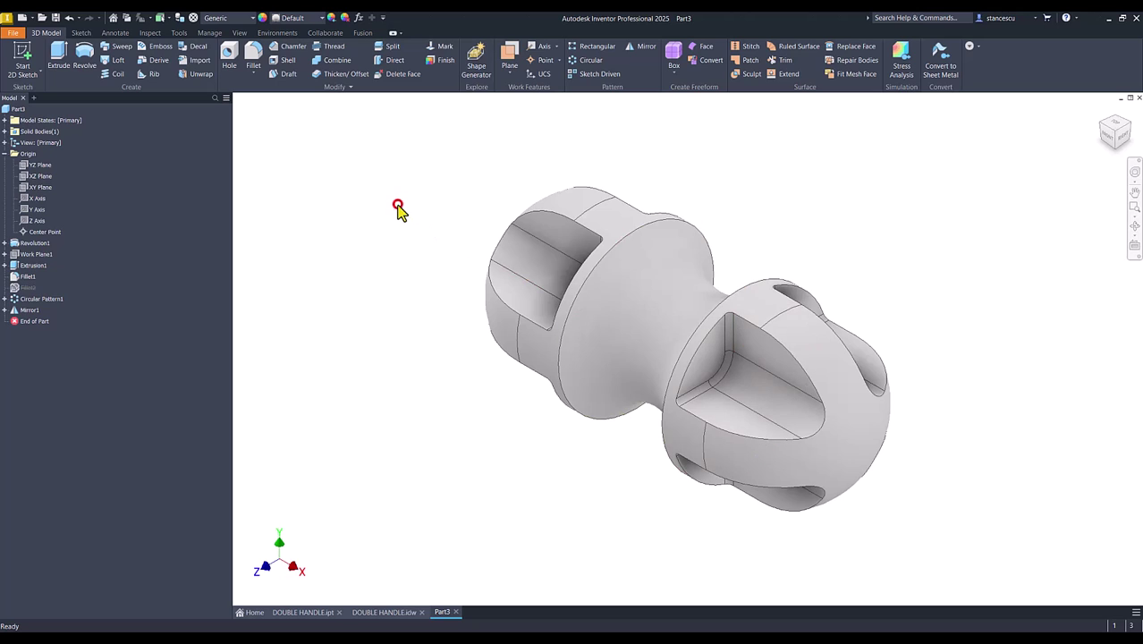
# Round the triangular pocket's 8-edge rim with a 2 mm fillet.
pyautogui.click(747, 320)
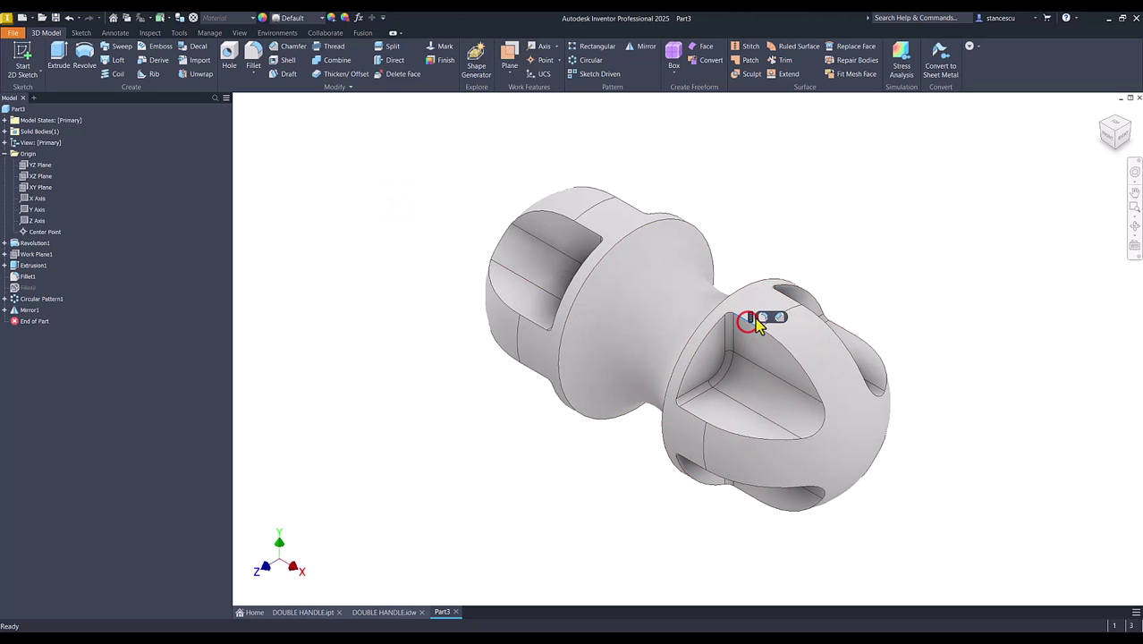
pyautogui.click(763, 316)
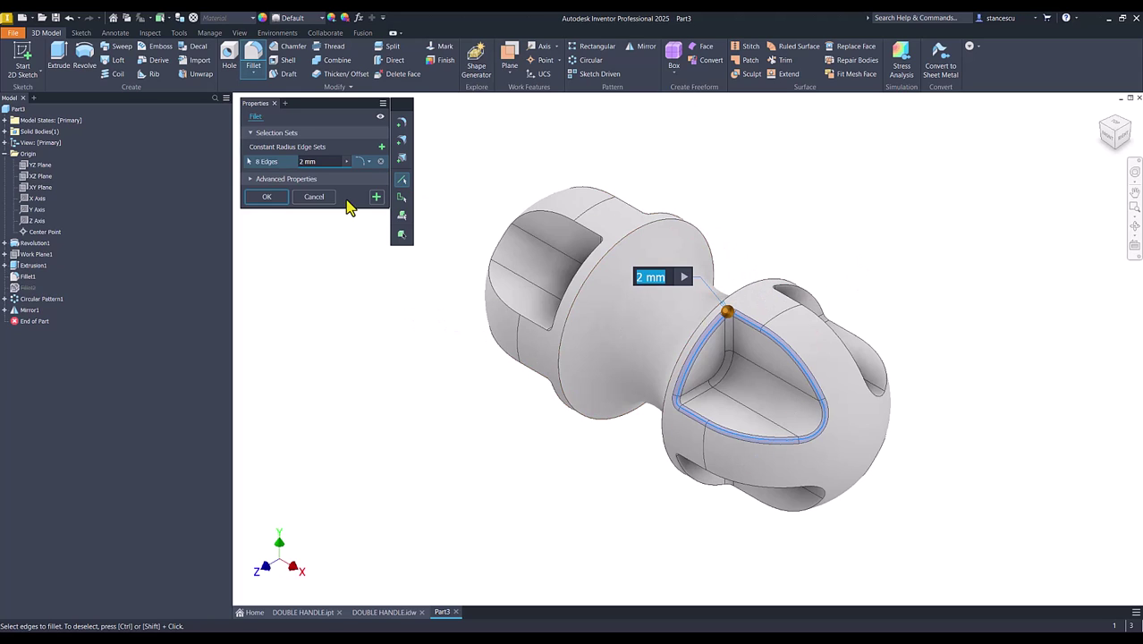
pyautogui.click(271, 197)
pyautogui.click(307, 243)
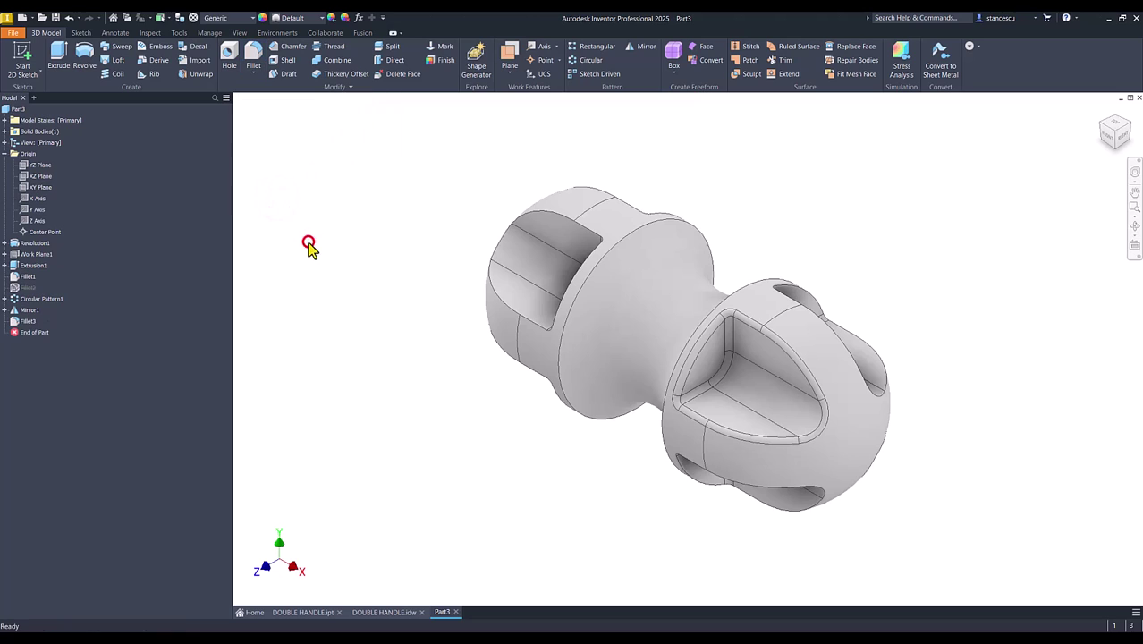
# Pattern Fillet3 4 times around the axis of the part's cylindrical face.
pyautogui.click(583, 63)
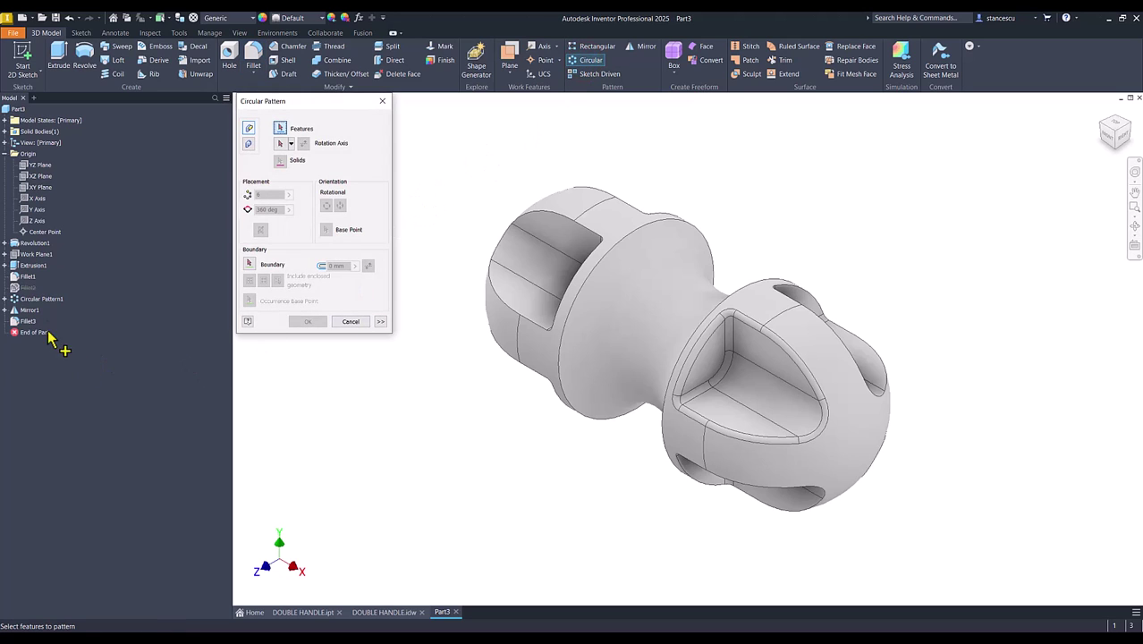
pyautogui.click(18, 321)
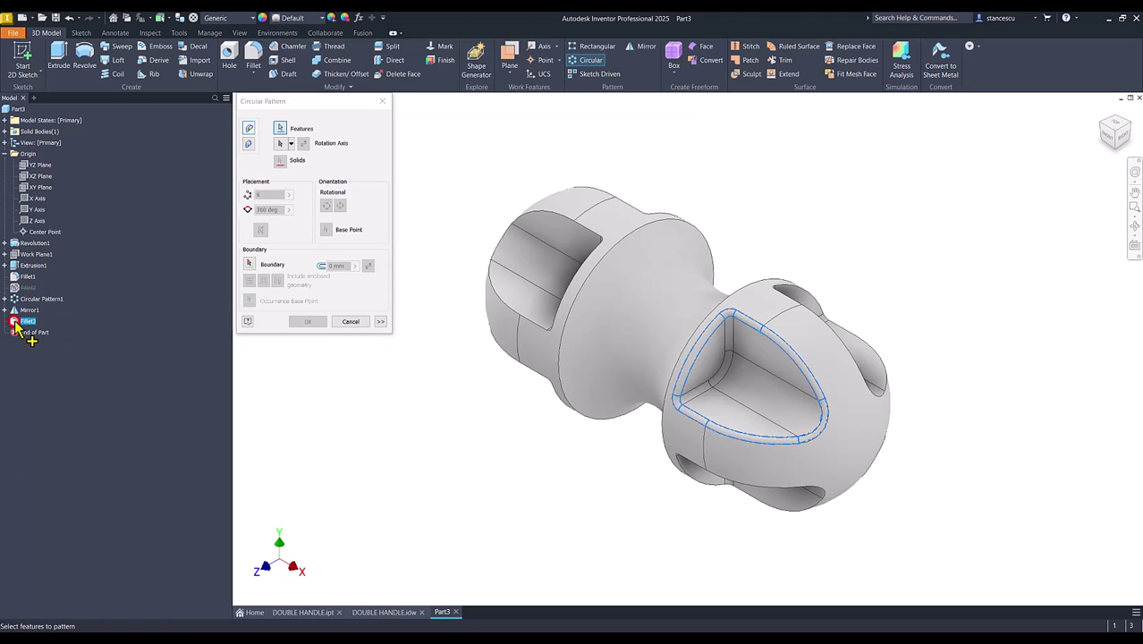
pyautogui.click(281, 144)
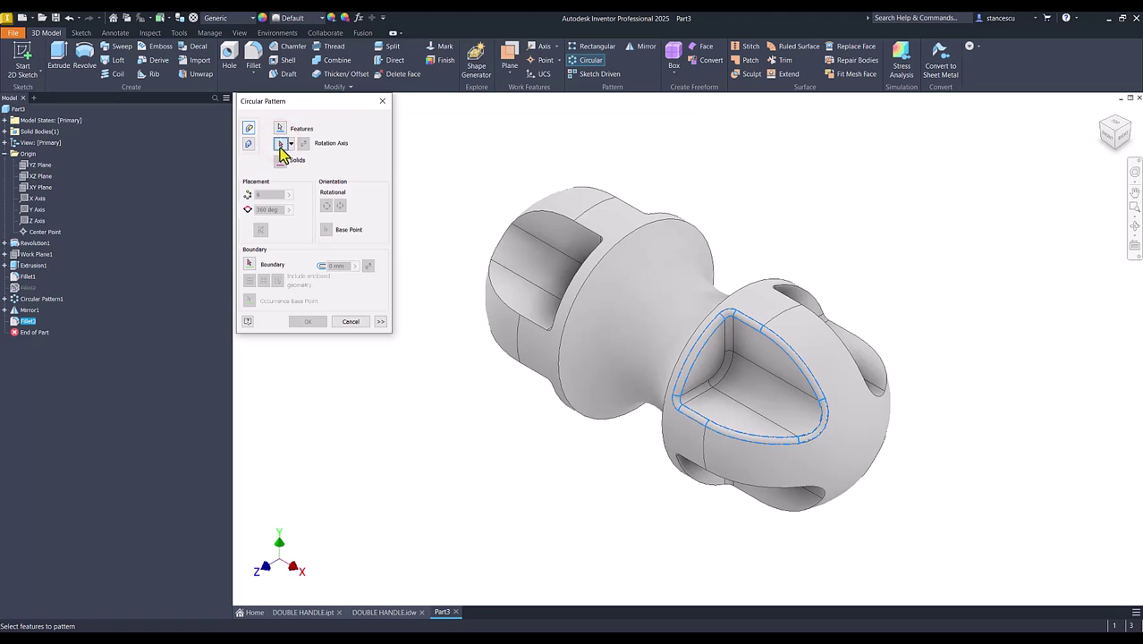
pyautogui.click(749, 303)
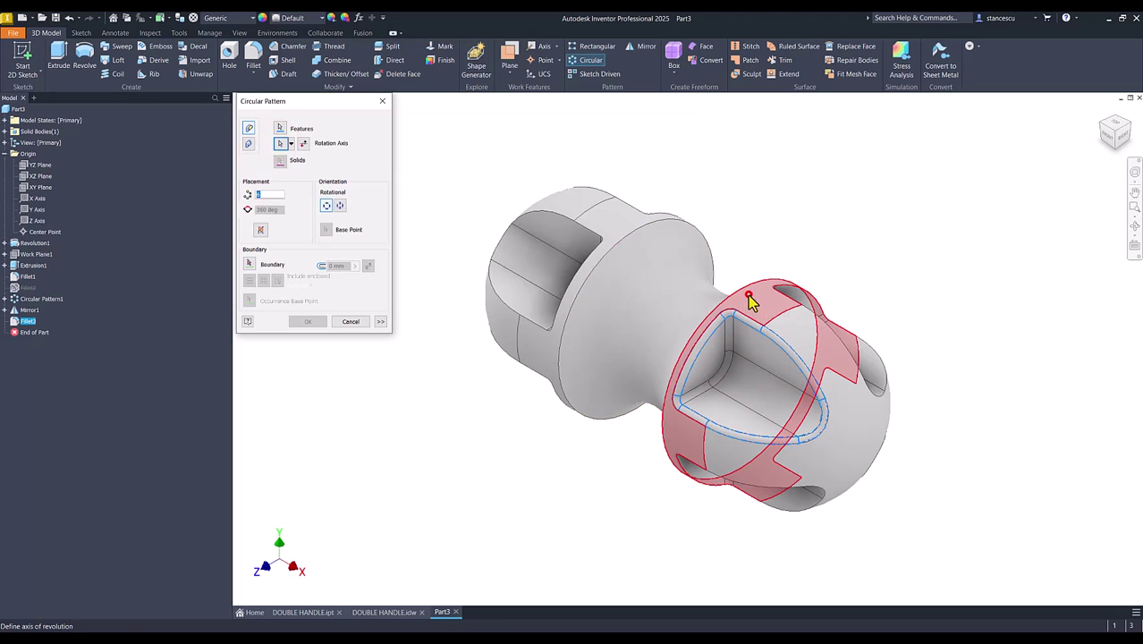
pyautogui.click(750, 303)
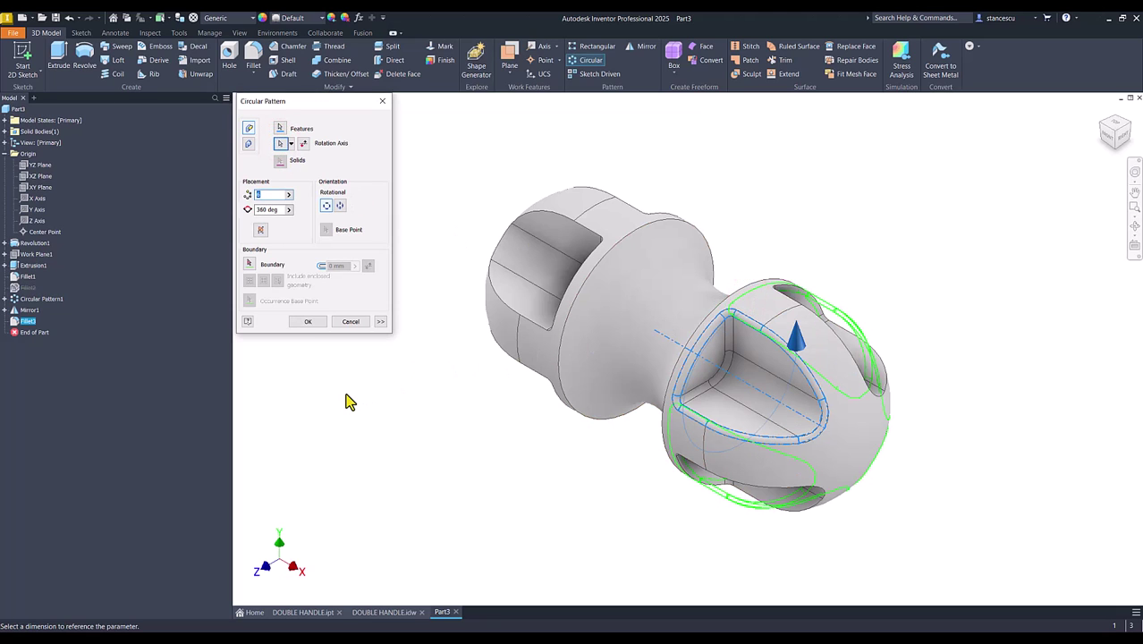
pyautogui.write('4')
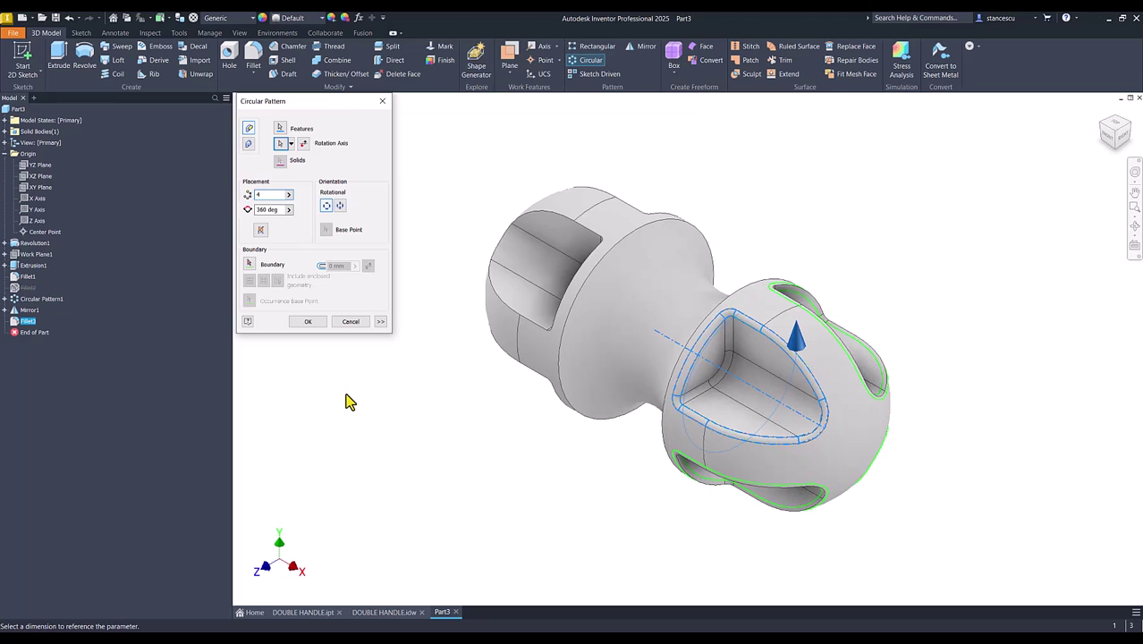
pyautogui.click(308, 322)
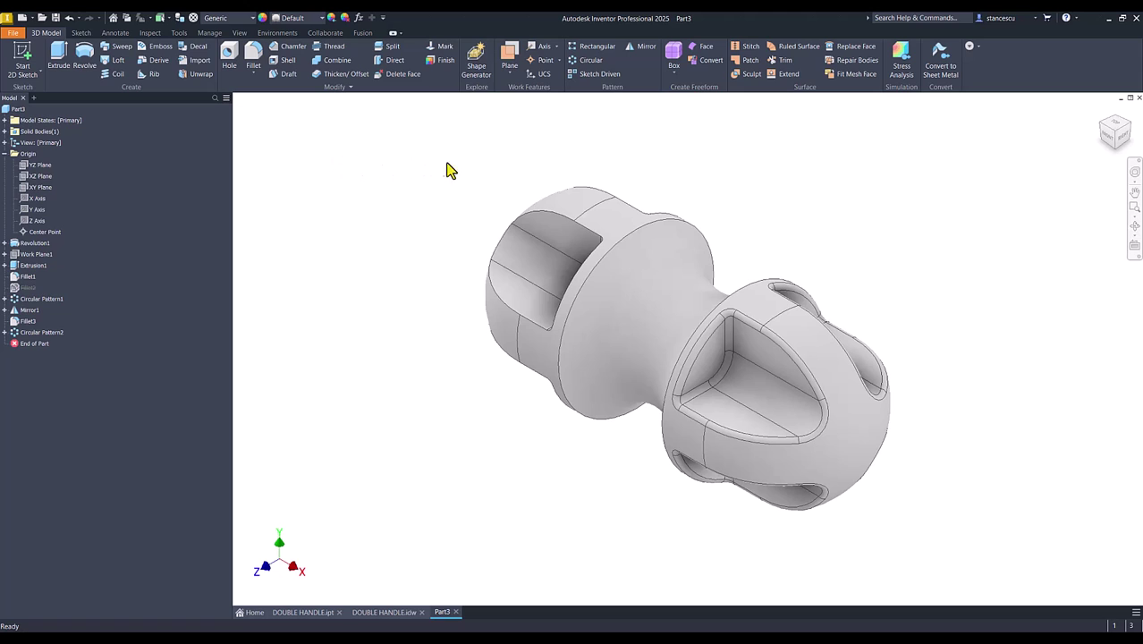
# Mirror Fillet3 and Circular Pattern2 about the YZ Plane.
pyautogui.click(642, 46)
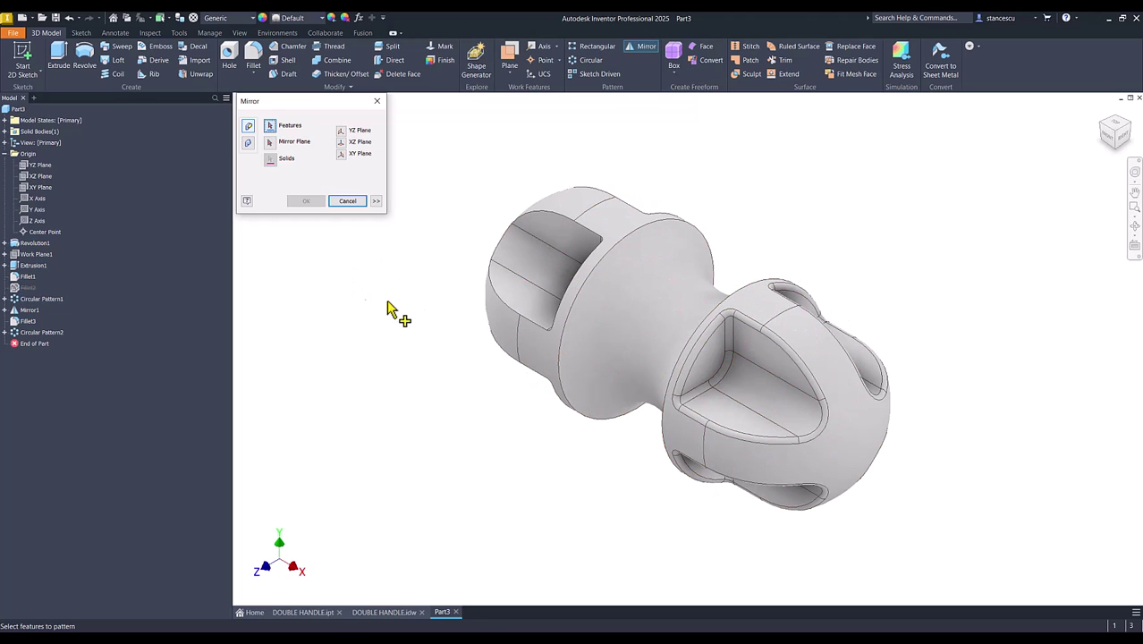
pyautogui.click(32, 333)
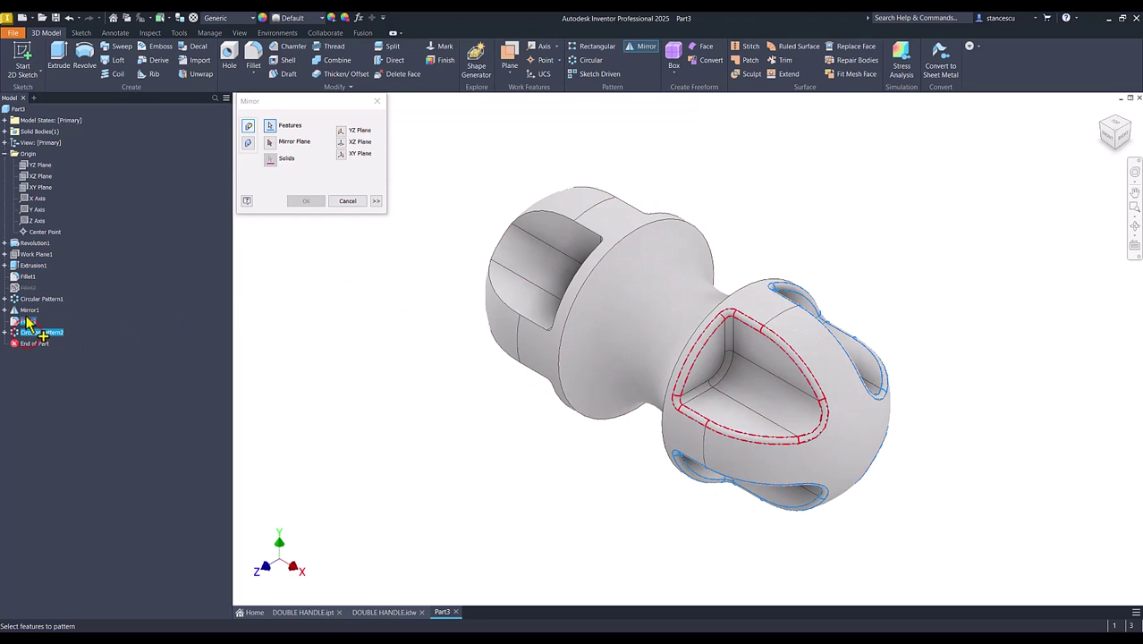
pyautogui.keyDown('ctrl'); pyautogui.click(29, 322); pyautogui.keyUp('ctrl')
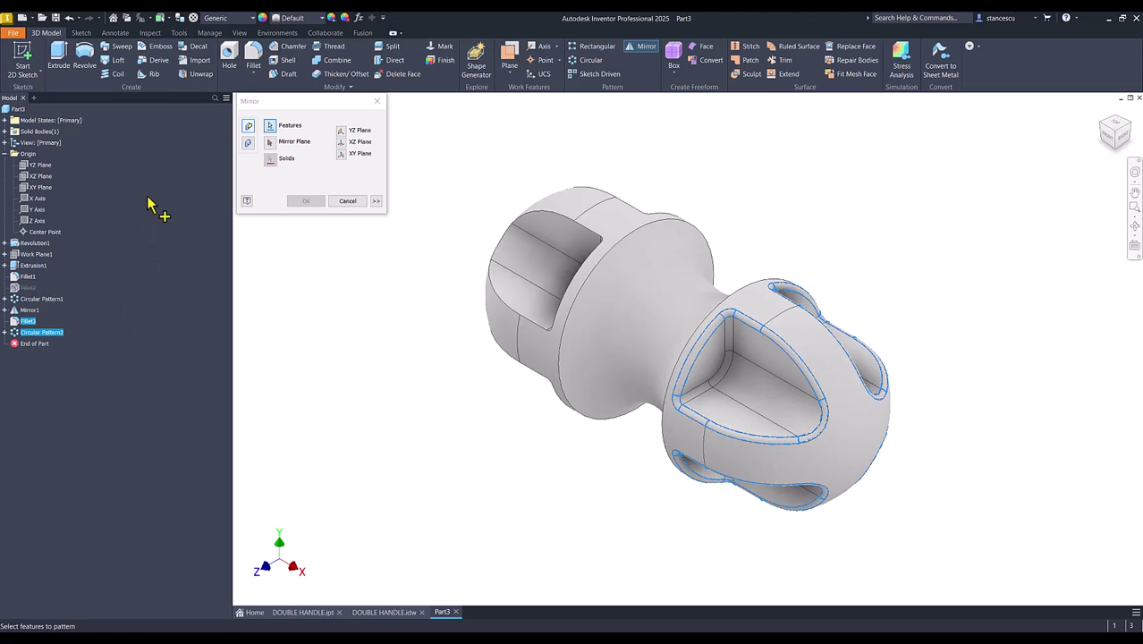
pyautogui.click(261, 143)
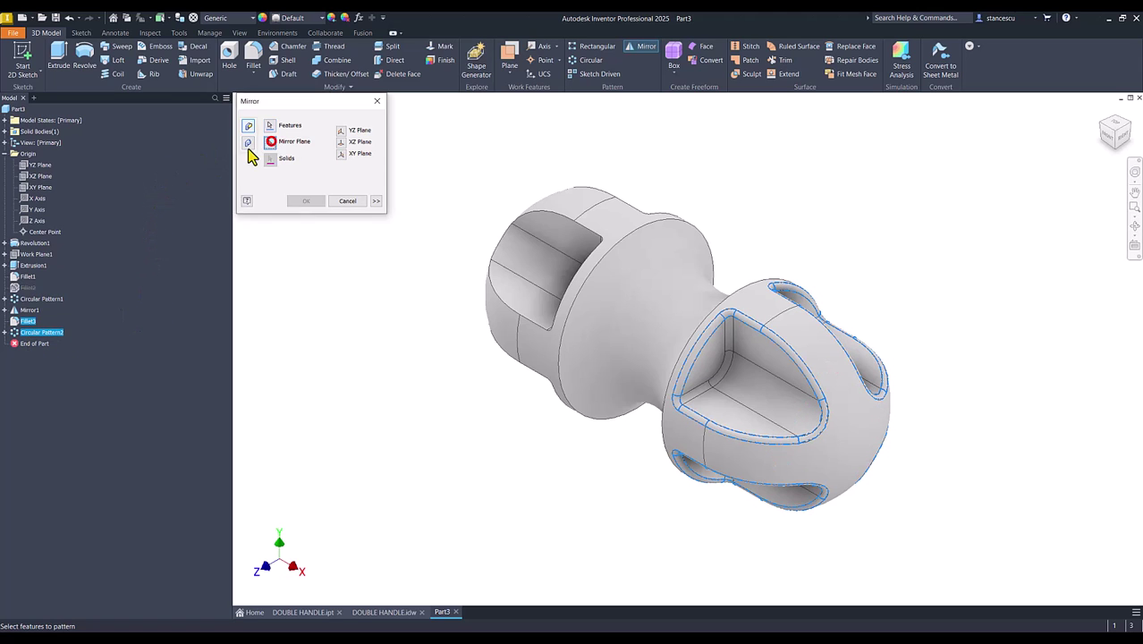
pyautogui.click(37, 165)
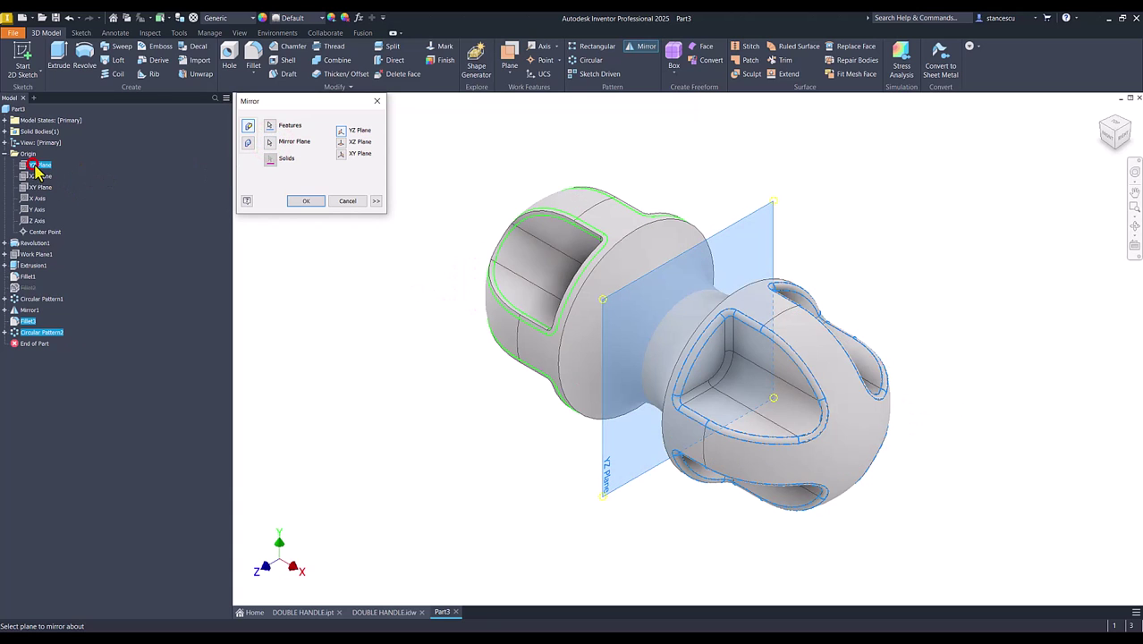
pyautogui.click(304, 200)
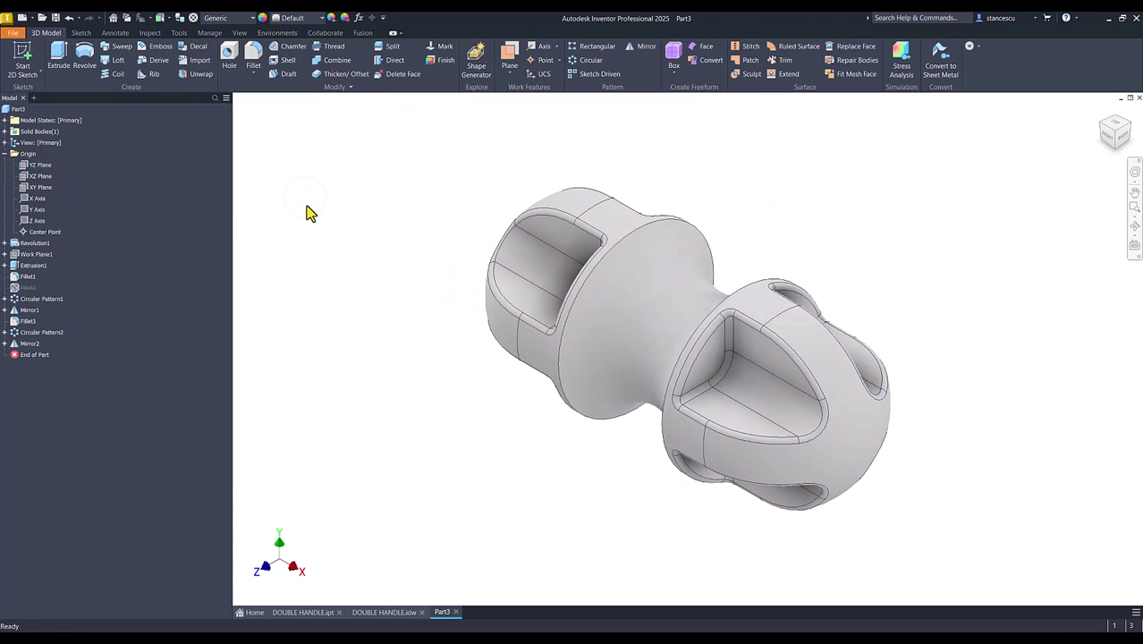
pyautogui.keyDown('shift'); pyautogui.moveTo(518, 214); pyautogui.dragTo(635, 199, button='middle'); pyautogui.keyUp('shift')
pyautogui.press('F6')
pyautogui.hotkey('alt', 'Tab')
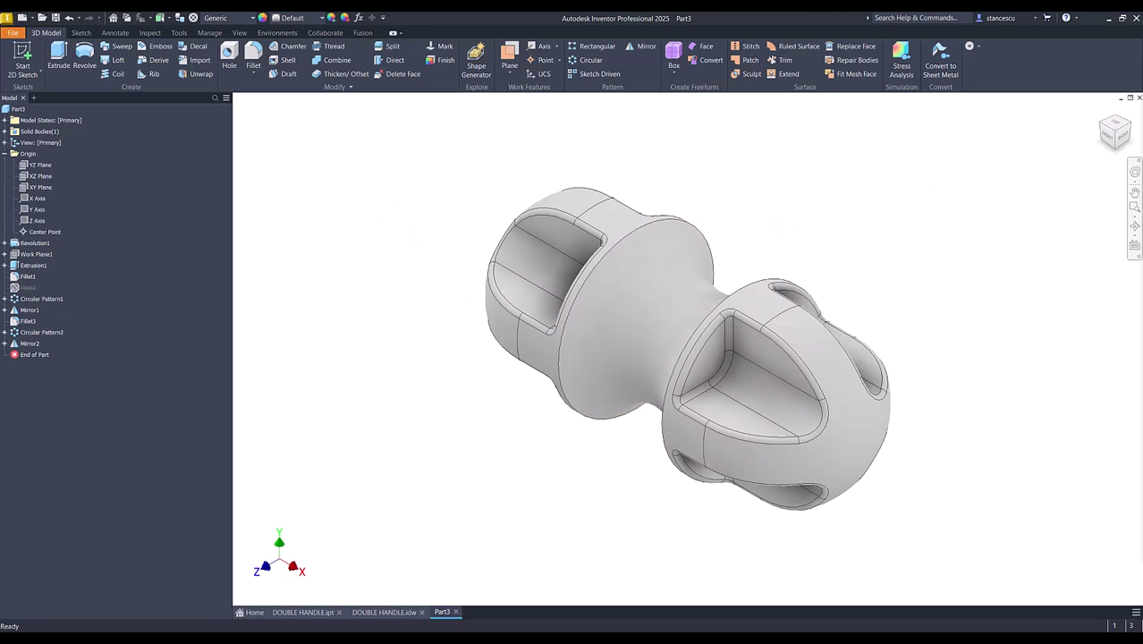
pyautogui.moveTo(794, 125); pyautogui.dragTo(514, 150)
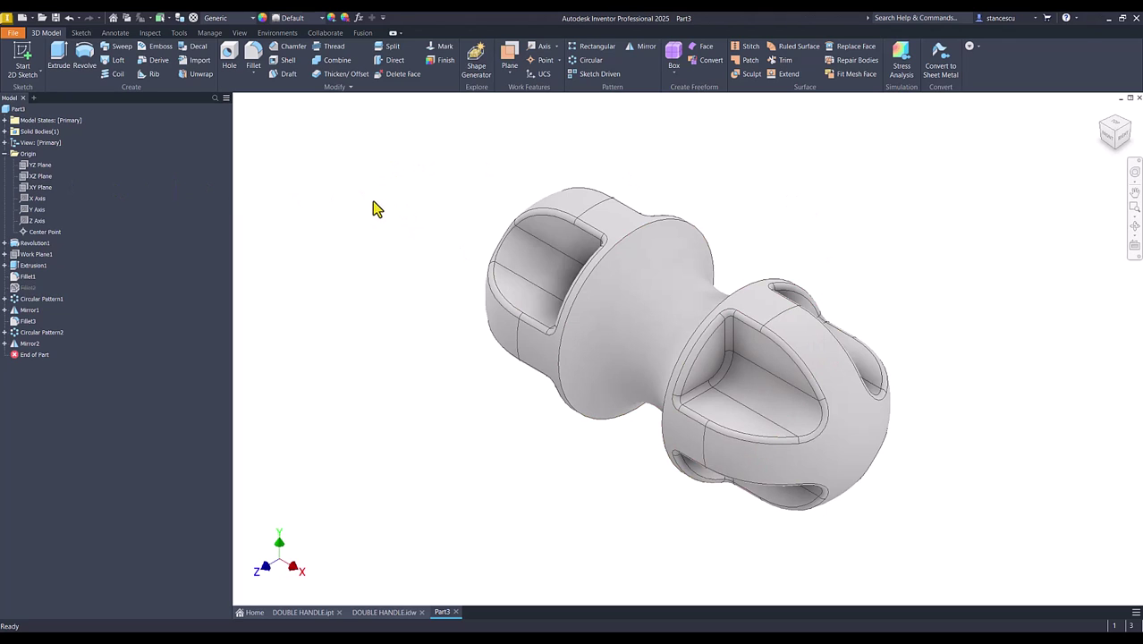
# Recalculate the physical properties in Part3's iProperties.
pyautogui.click(9, 157)
pyautogui.click(9, 157)
pyautogui.click(13, 114)
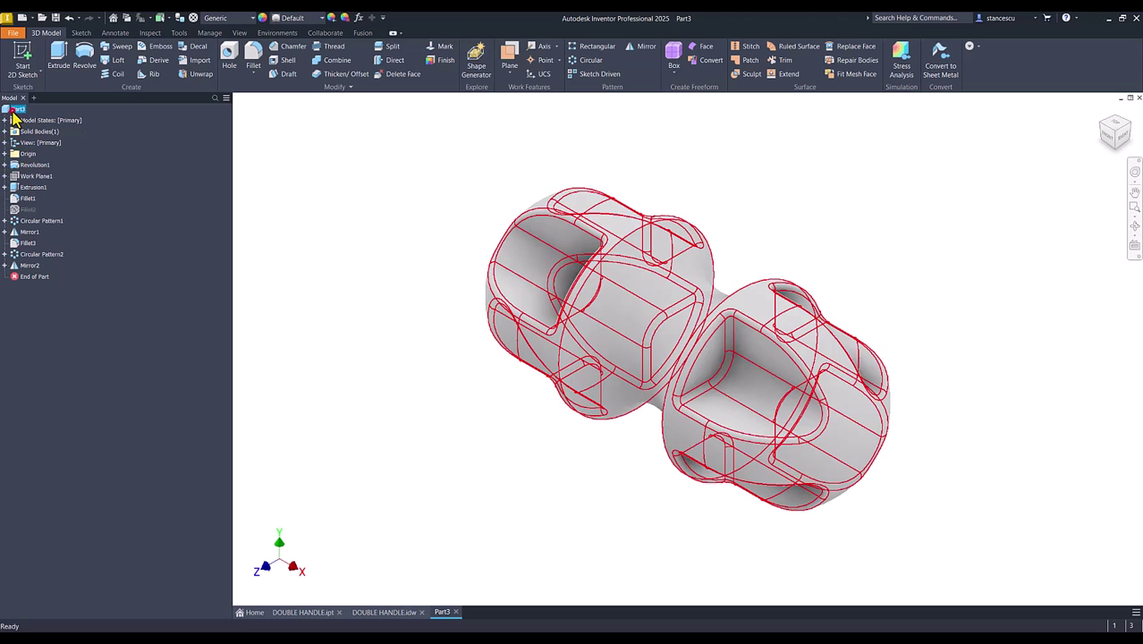
pyautogui.rightClick(13, 110)
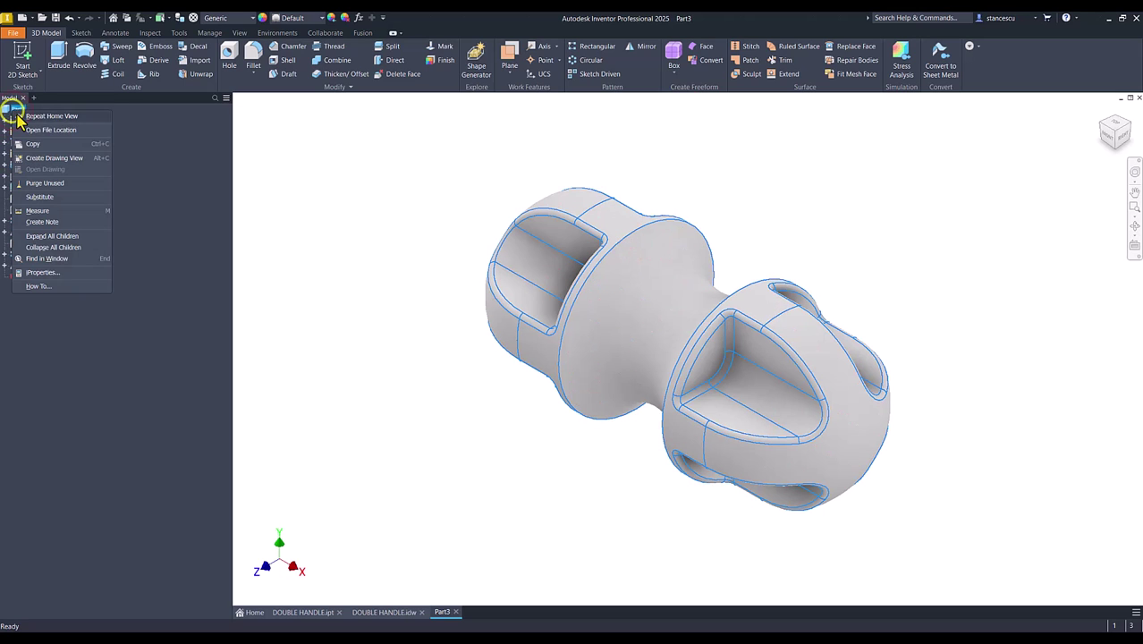
pyautogui.click(42, 273)
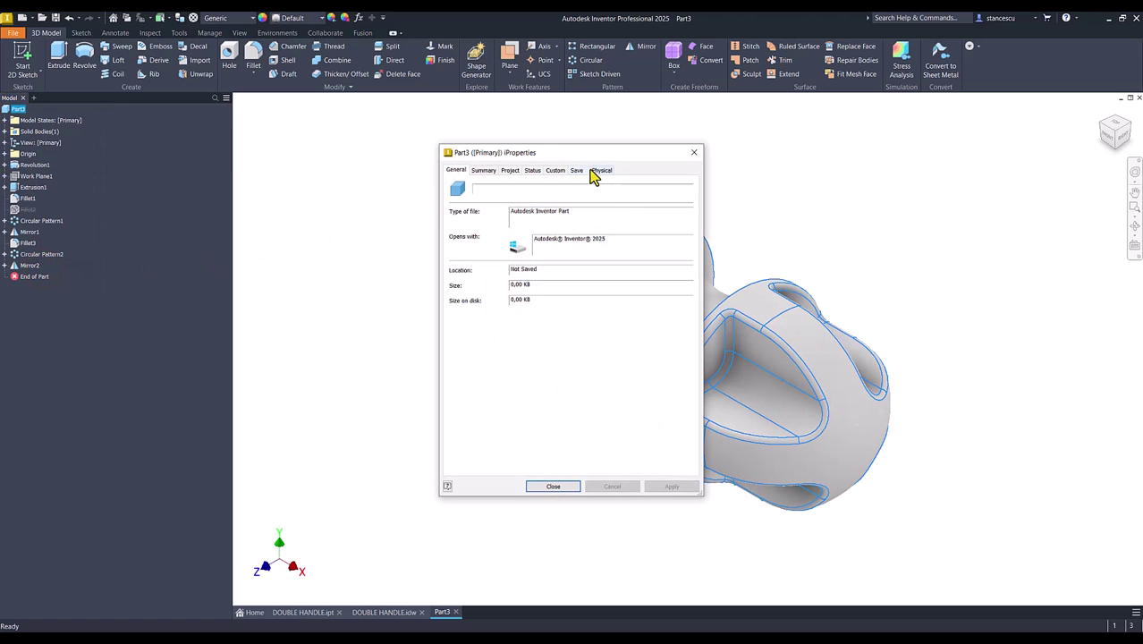
pyautogui.click(597, 170)
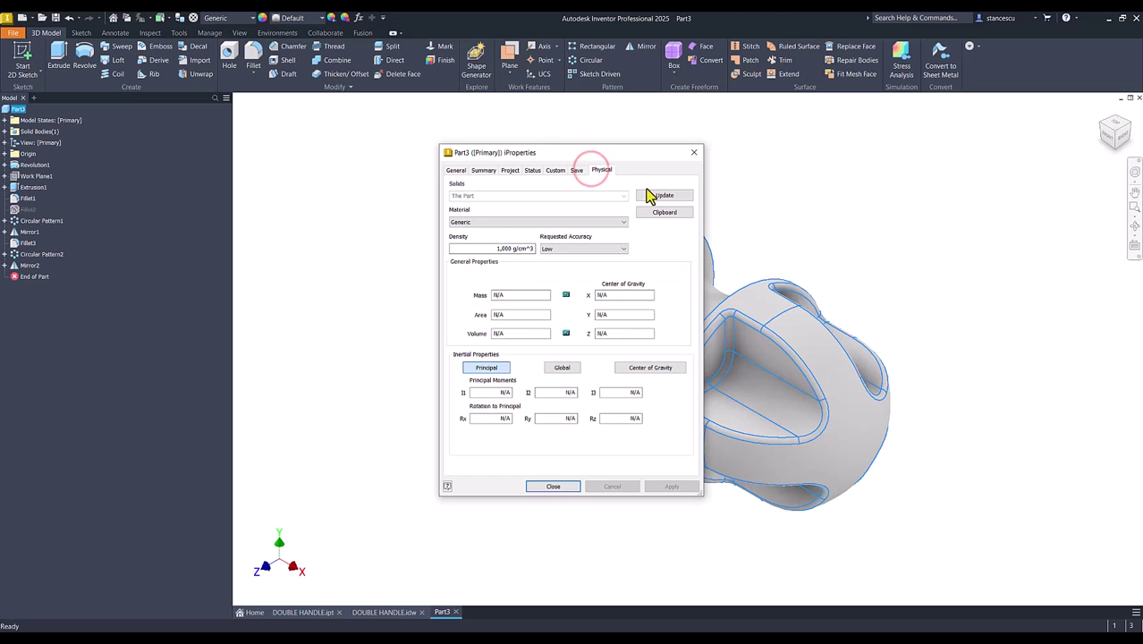
pyautogui.click(662, 195)
# Copy the 387941,855 mm^3 volume value and close iProperties.
pyautogui.moveTo(494, 332); pyautogui.dragTo(542, 333)
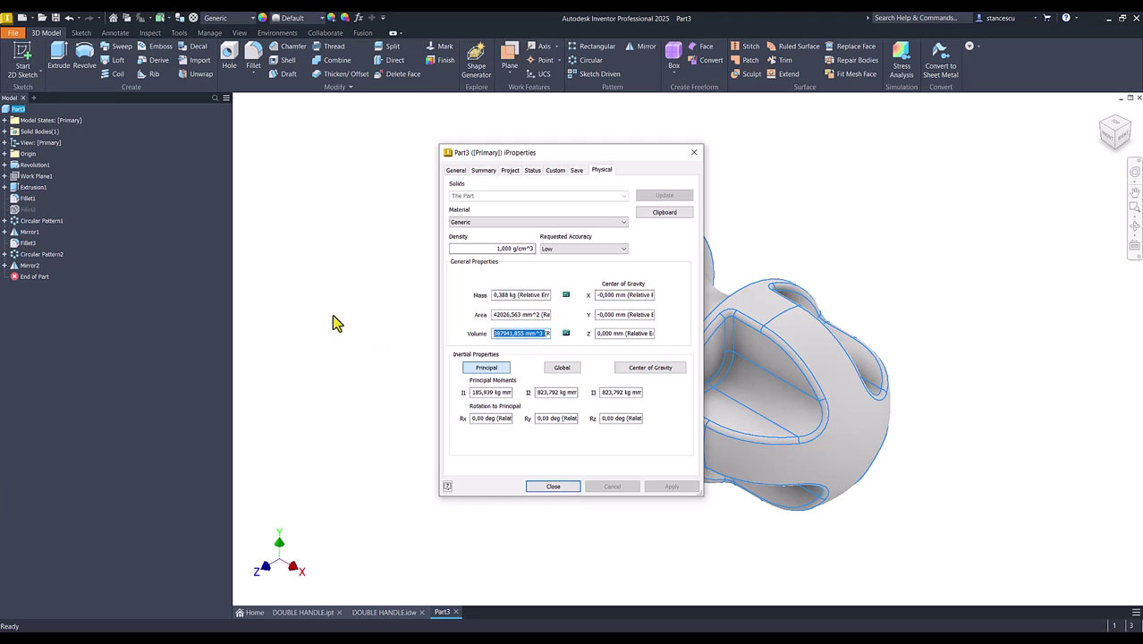
pyautogui.hotkey('ctrl', 'c')
pyautogui.click(562, 489)
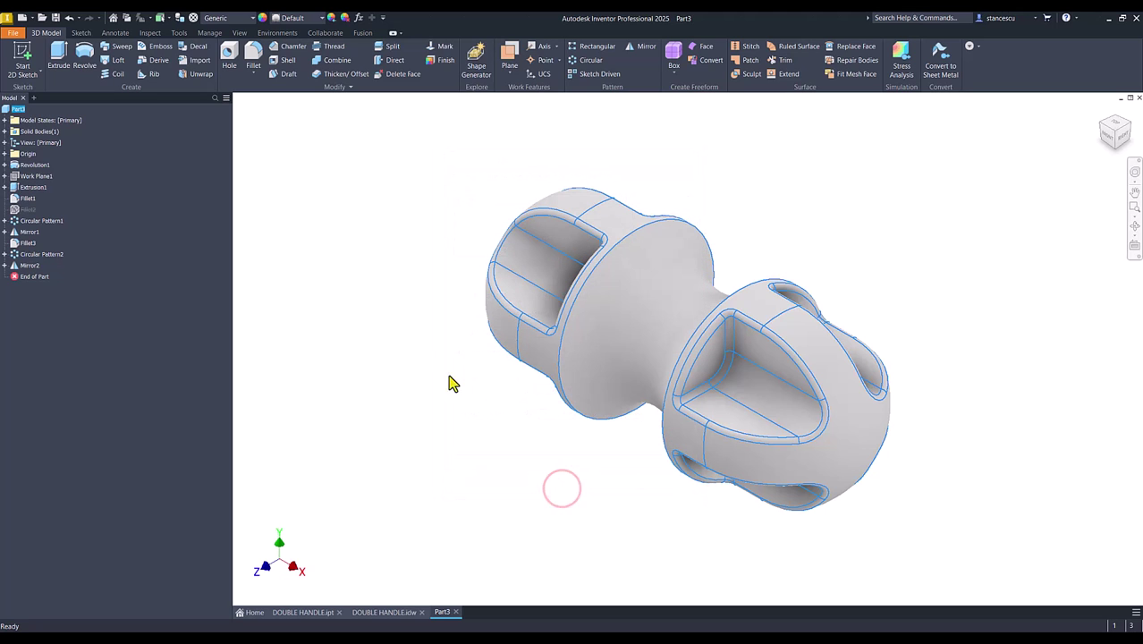
pyautogui.click(371, 611)
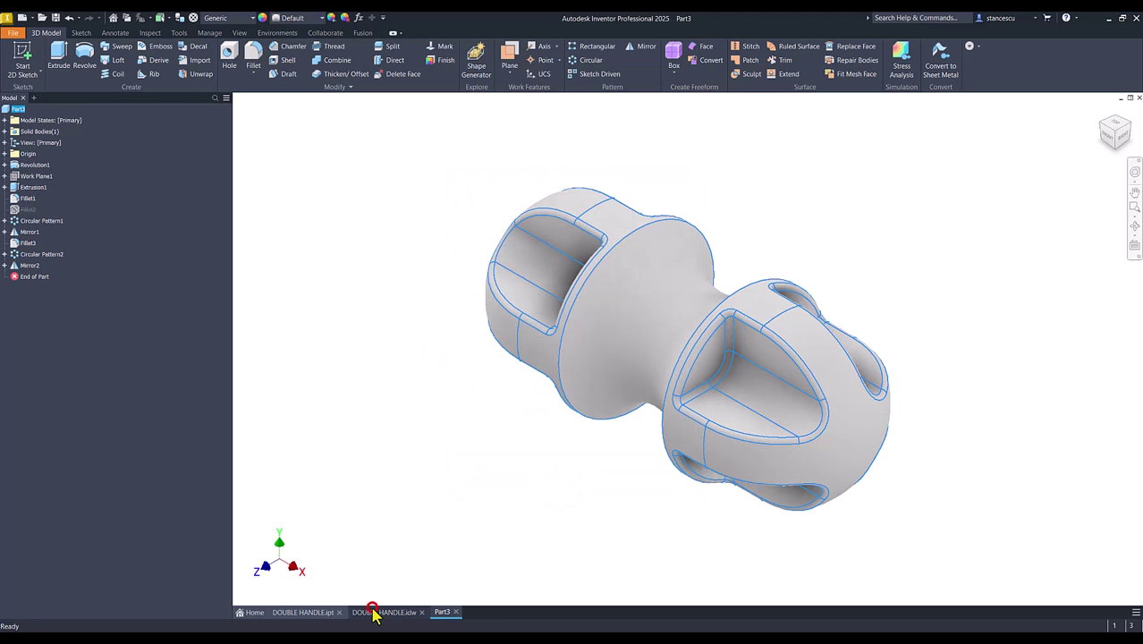
pyautogui.doubleClick(969, 525)
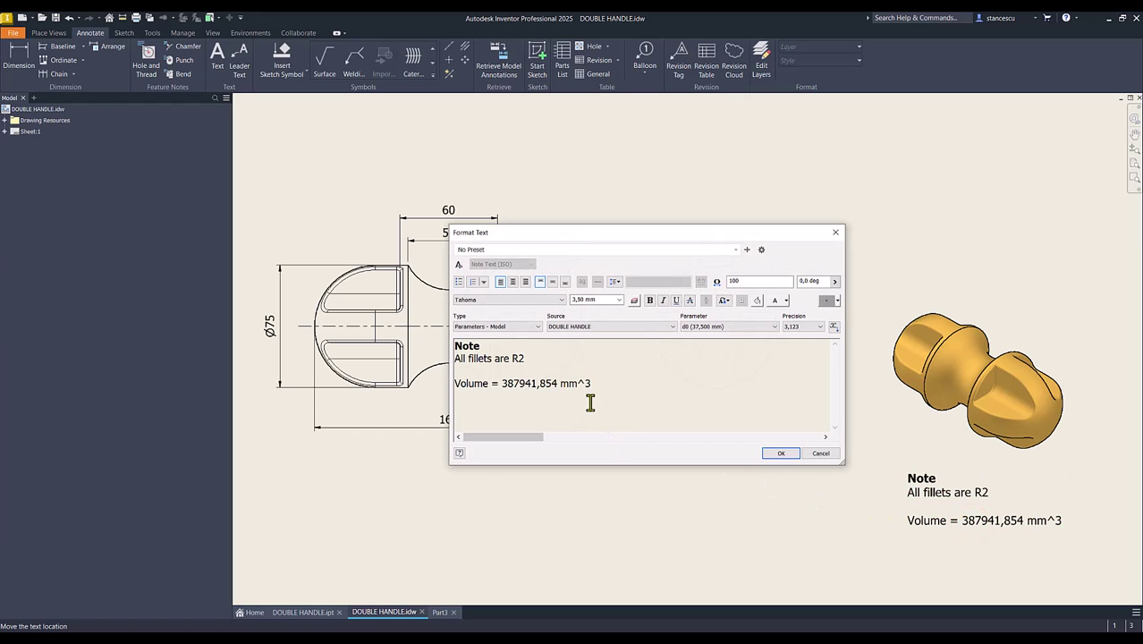
pyautogui.click(591, 383)
pyautogui.press('Return')
pyautogui.hotkey('ctrl', 'v')
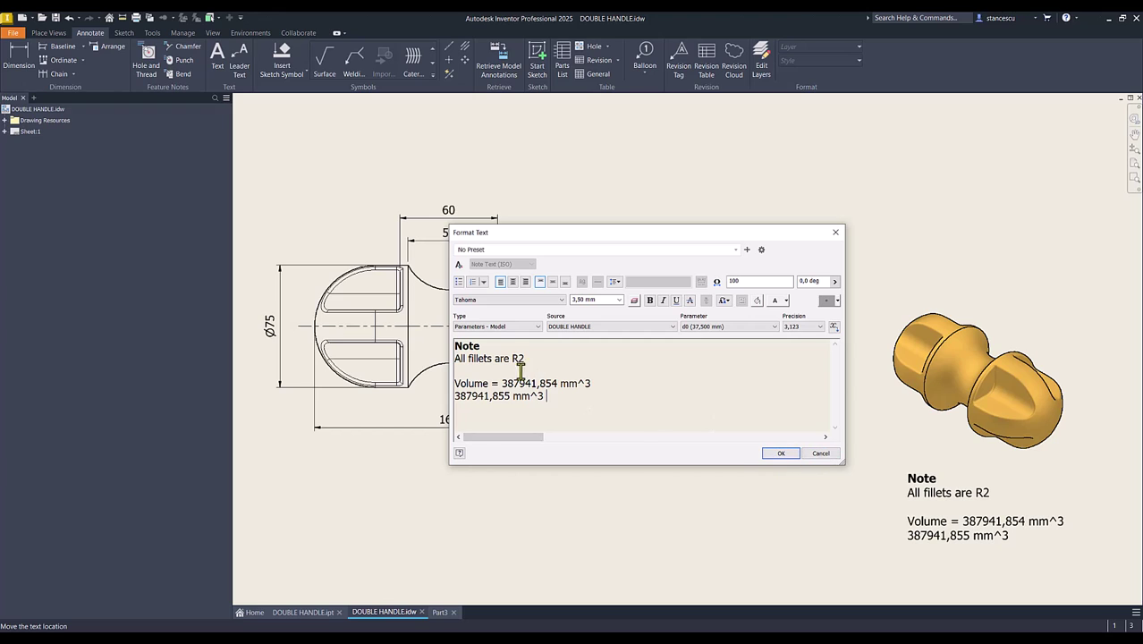
pyautogui.click(821, 454)
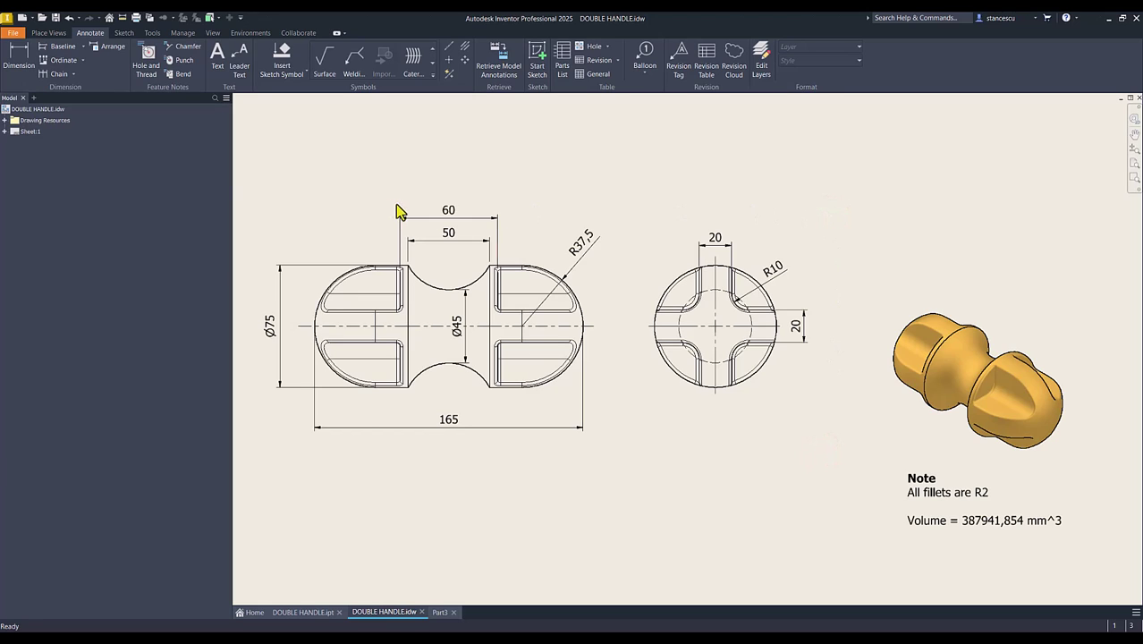
pyautogui.click(316, 143)
# Assign Part3 the Brass, Soft Yellow material.
pyautogui.click(439, 615)
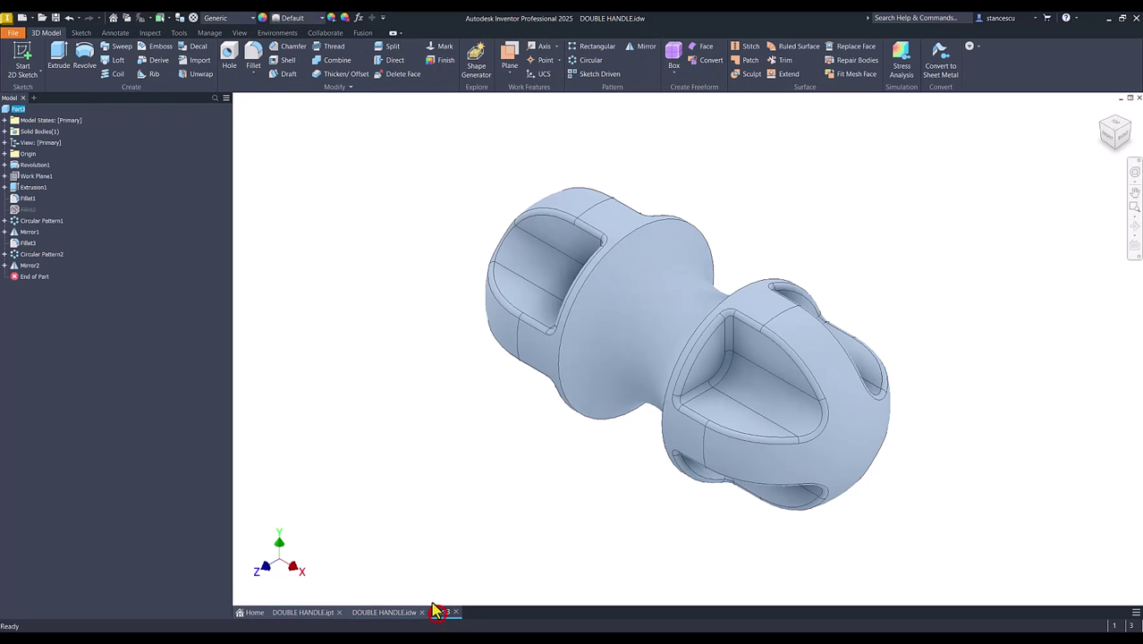
pyautogui.click(322, 192)
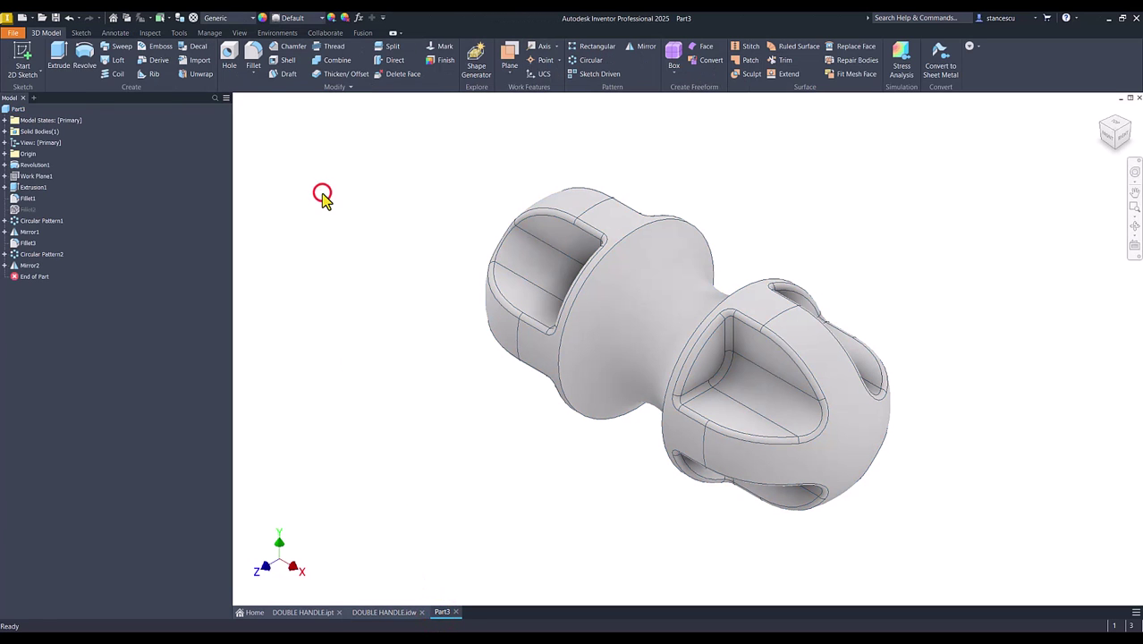
pyautogui.click(229, 18)
pyautogui.scroll(5, 263, 184)
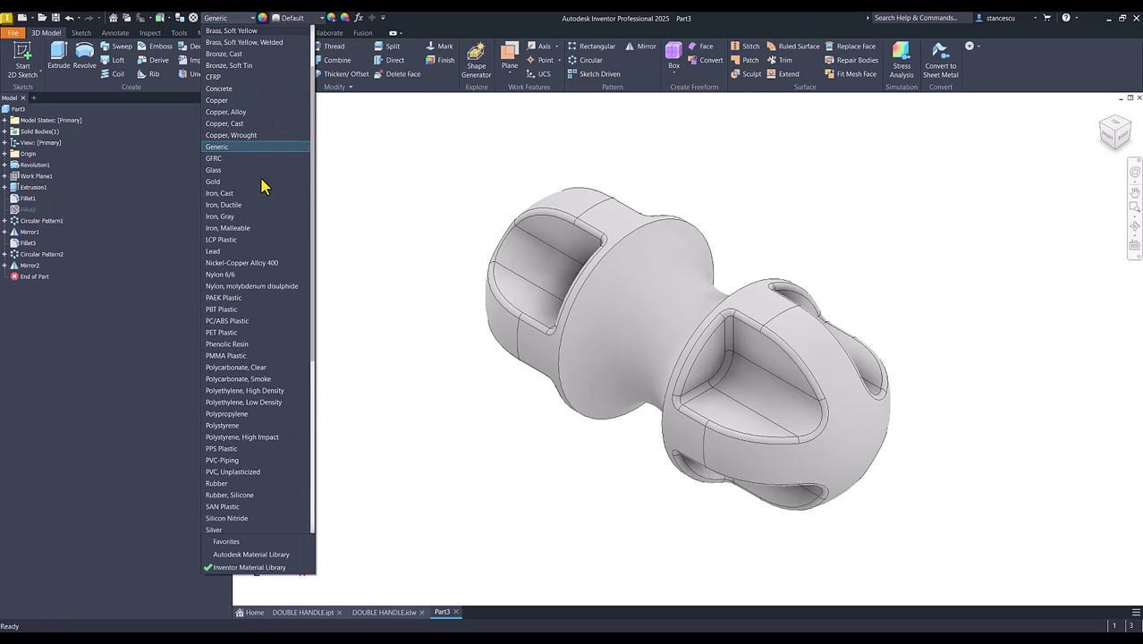
pyautogui.click(232, 35)
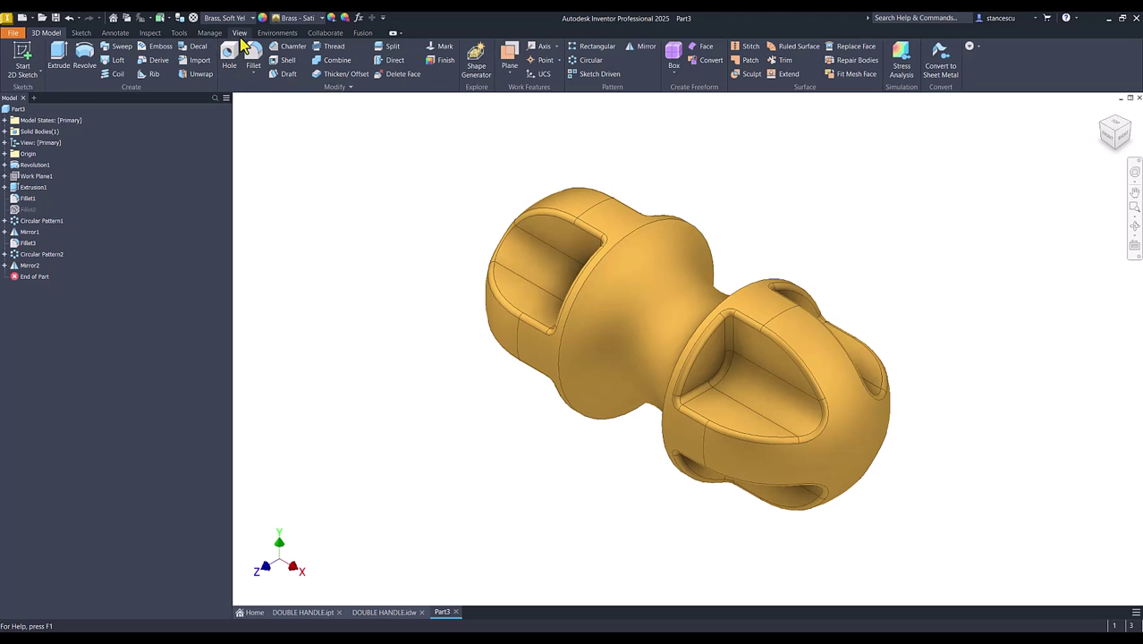
# Set the visual style to Shaded without edges.
pyautogui.click(239, 32)
pyautogui.click(210, 74)
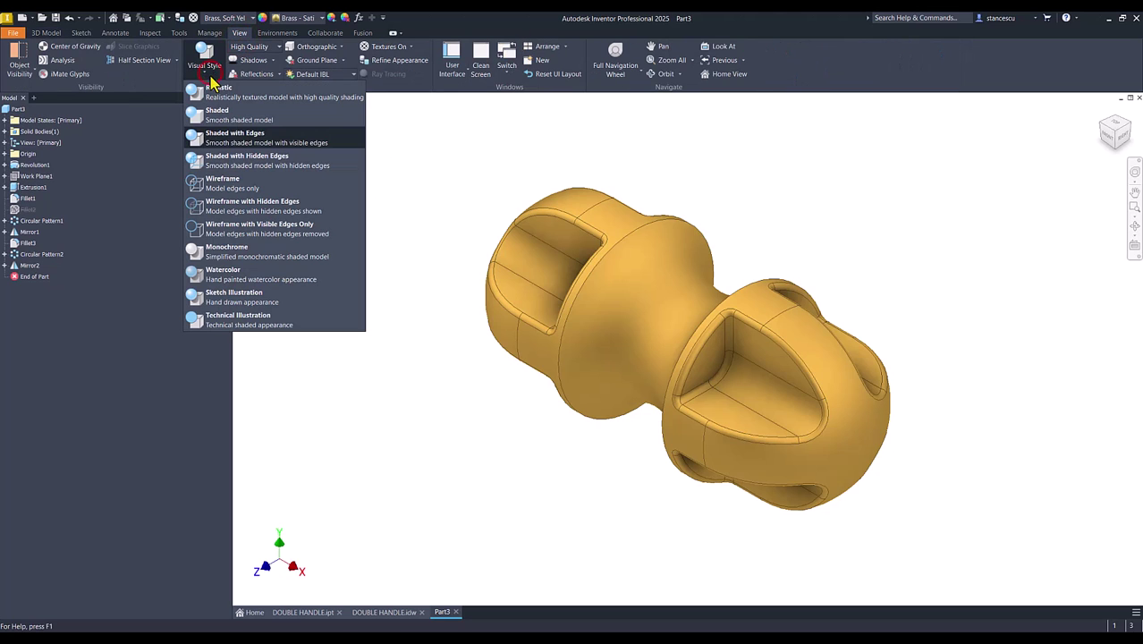
pyautogui.click(224, 119)
pyautogui.click(391, 171)
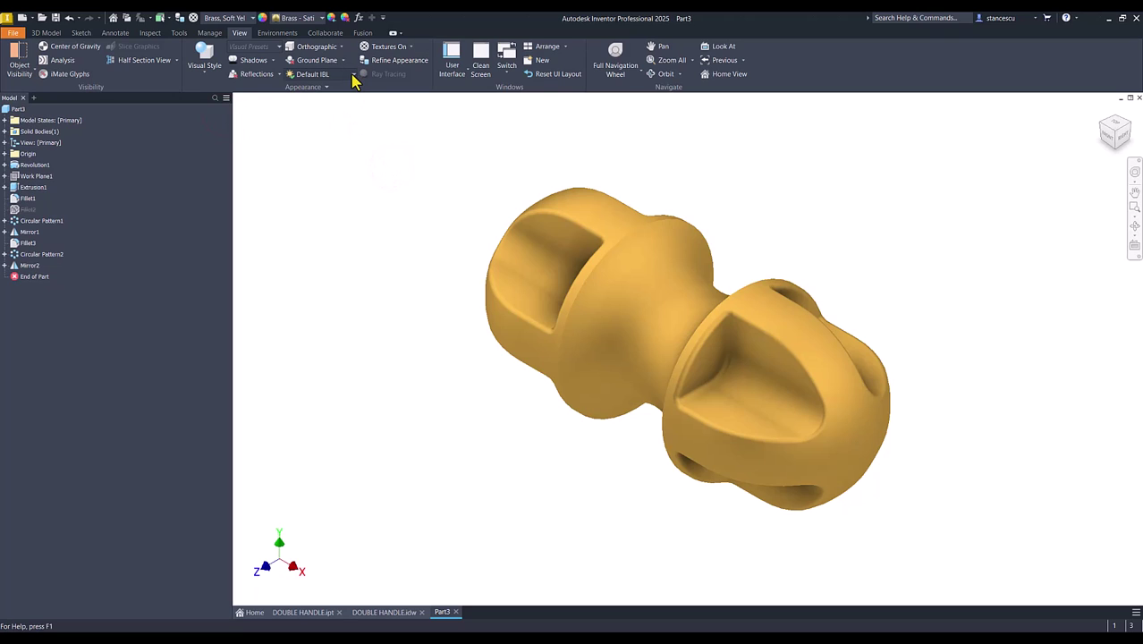
pyautogui.click(331, 209)
pyautogui.click(305, 613)
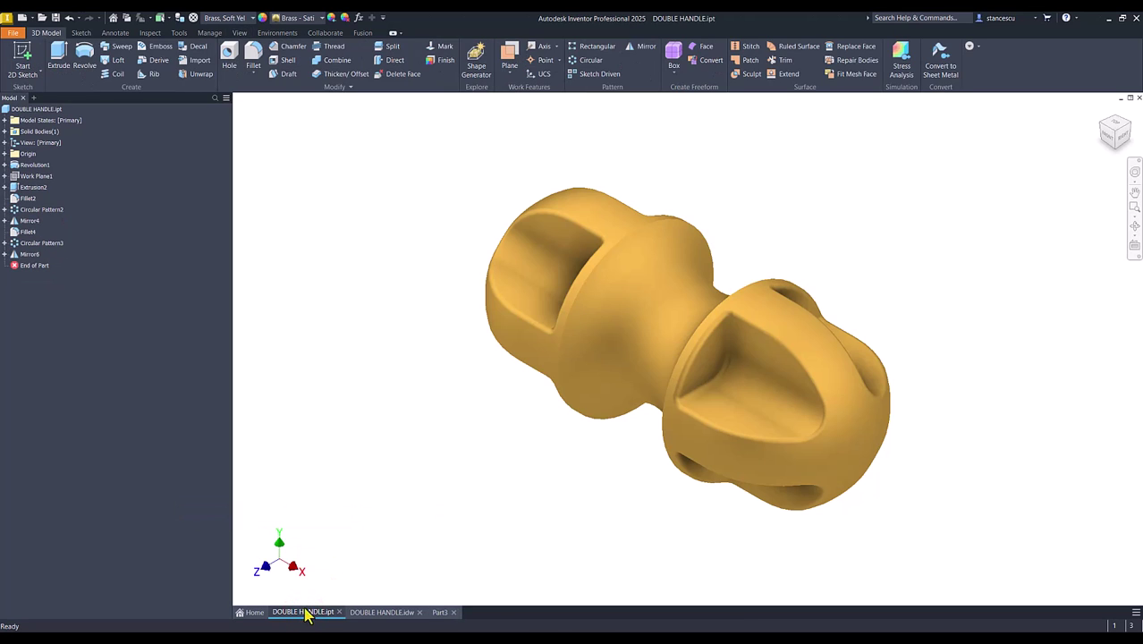
pyautogui.click(440, 613)
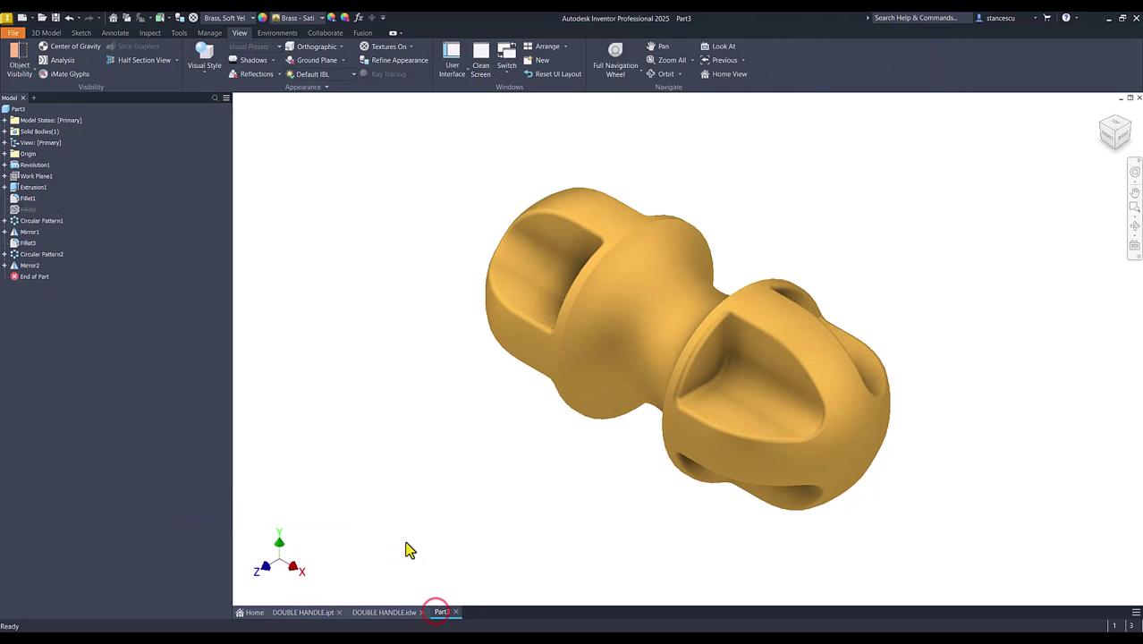
pyautogui.click(303, 614)
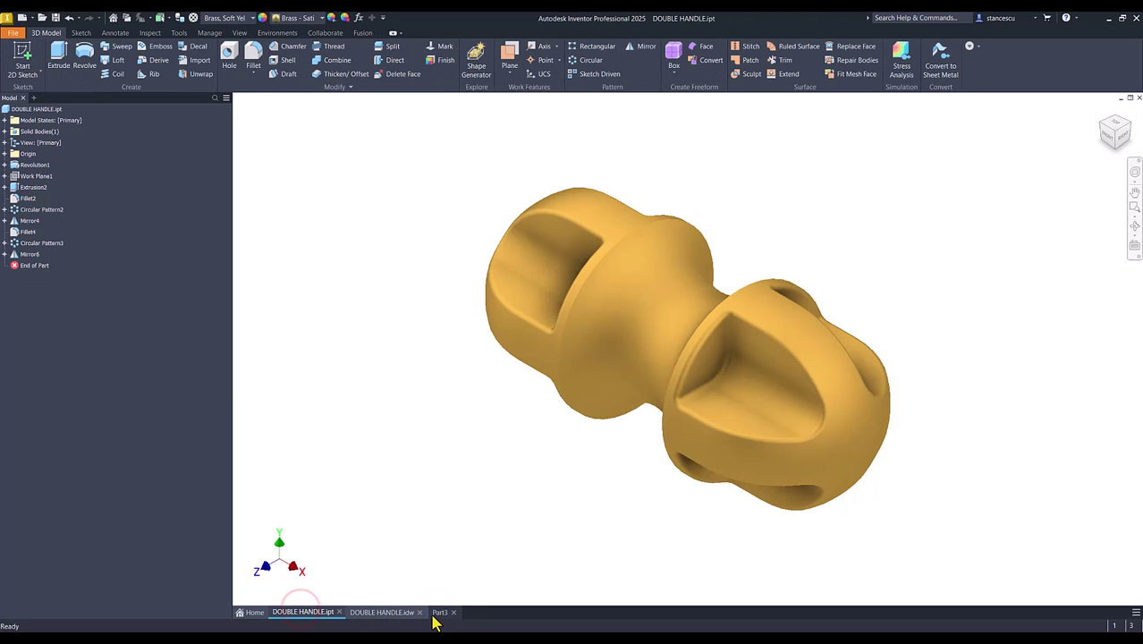
pyautogui.click(440, 614)
pyautogui.click(440, 500)
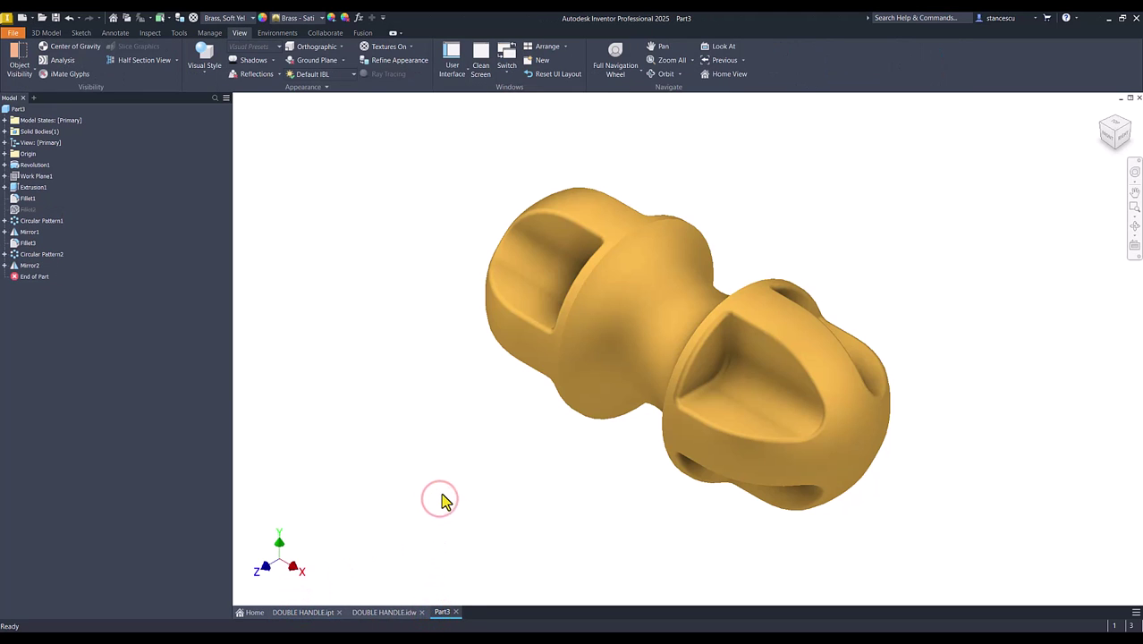
pyautogui.click(429, 465)
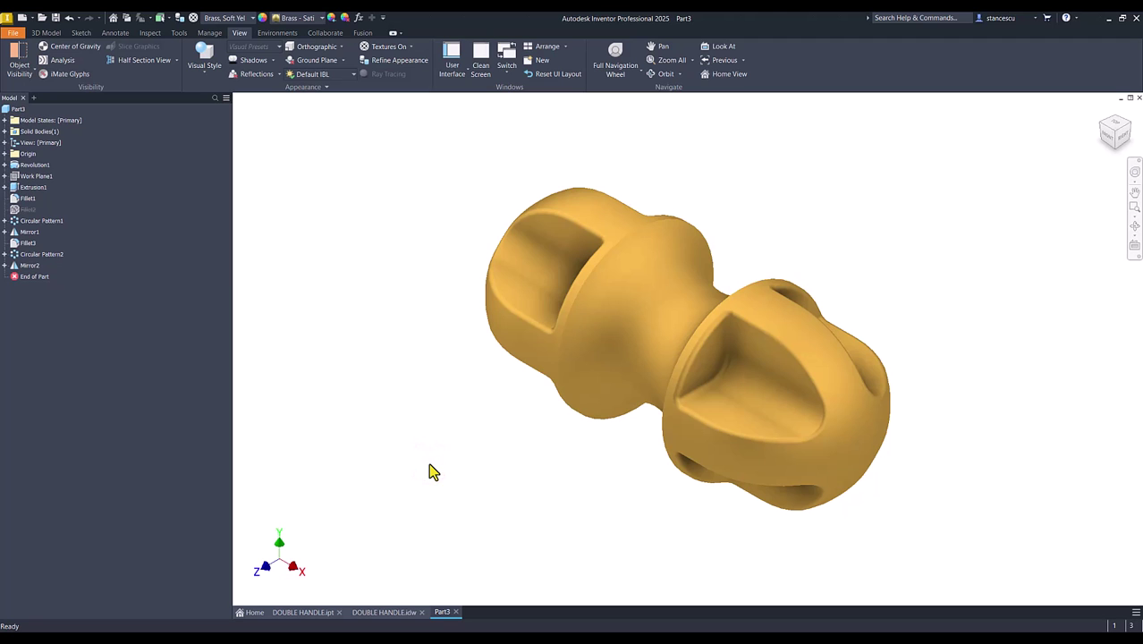